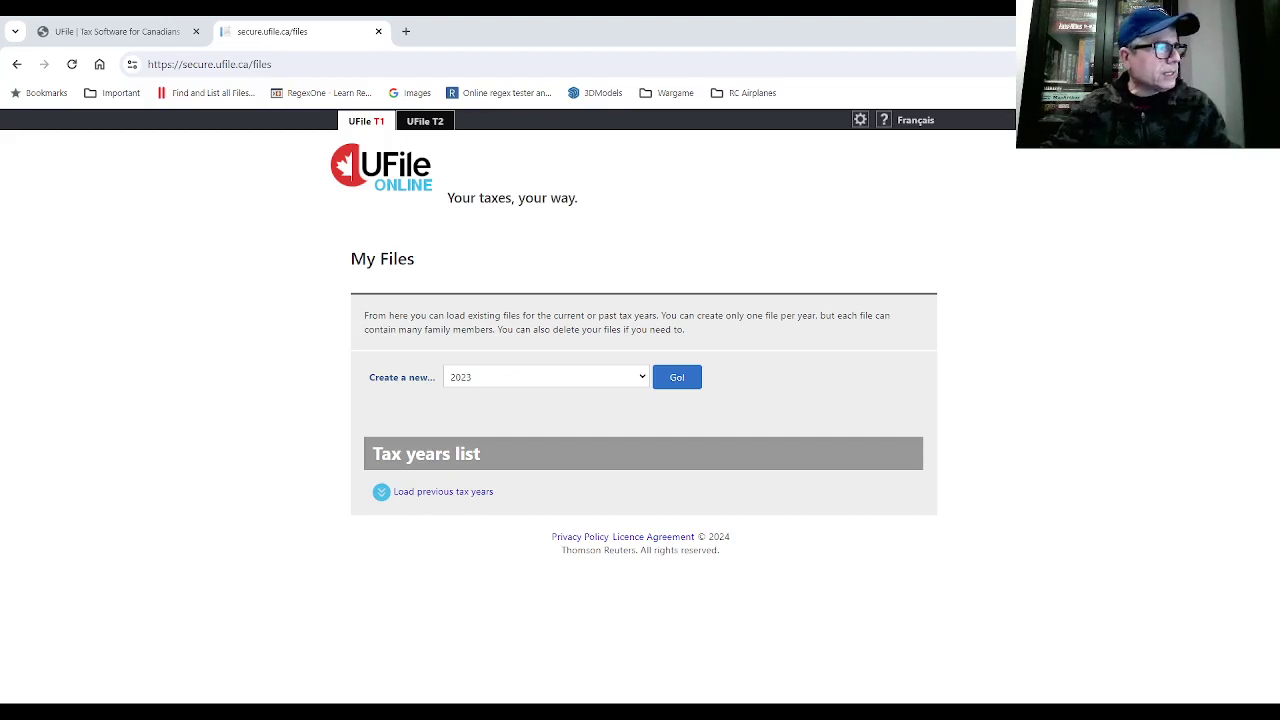
# - Keep 2023 as the tax year, create the new tax file and launch it
pyautogui.click(643, 380)
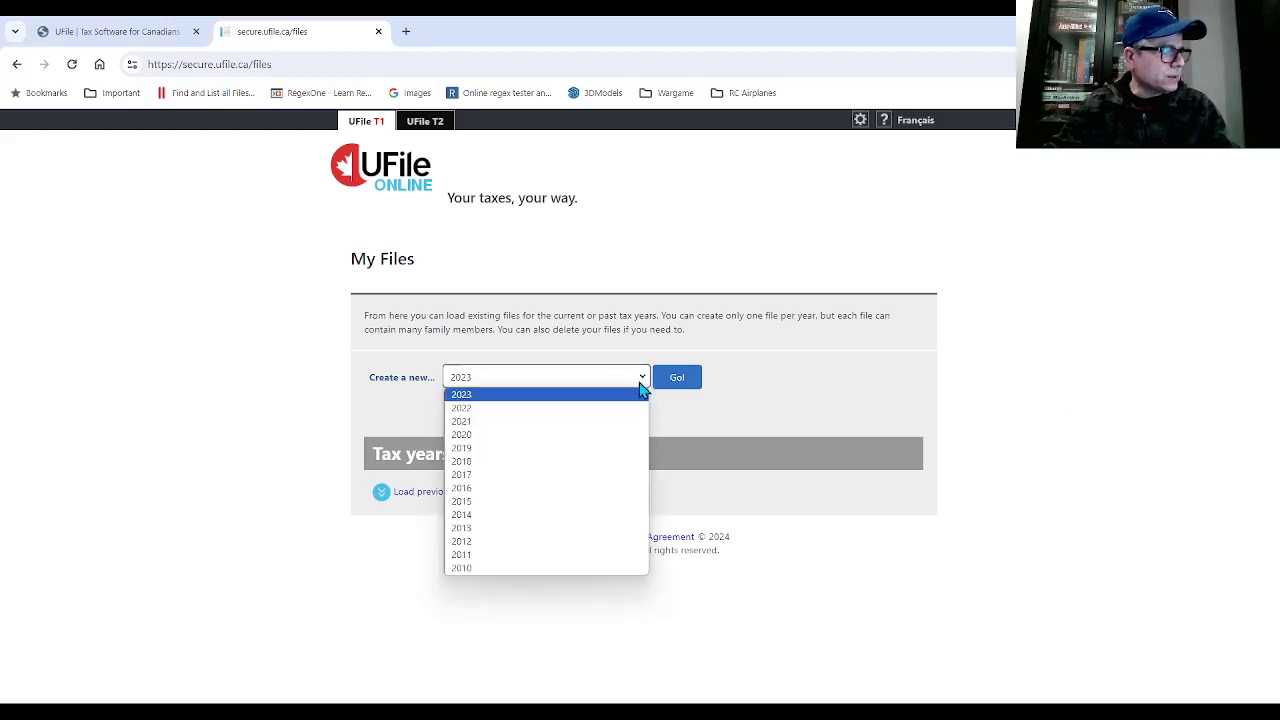
pyautogui.click(472, 395)
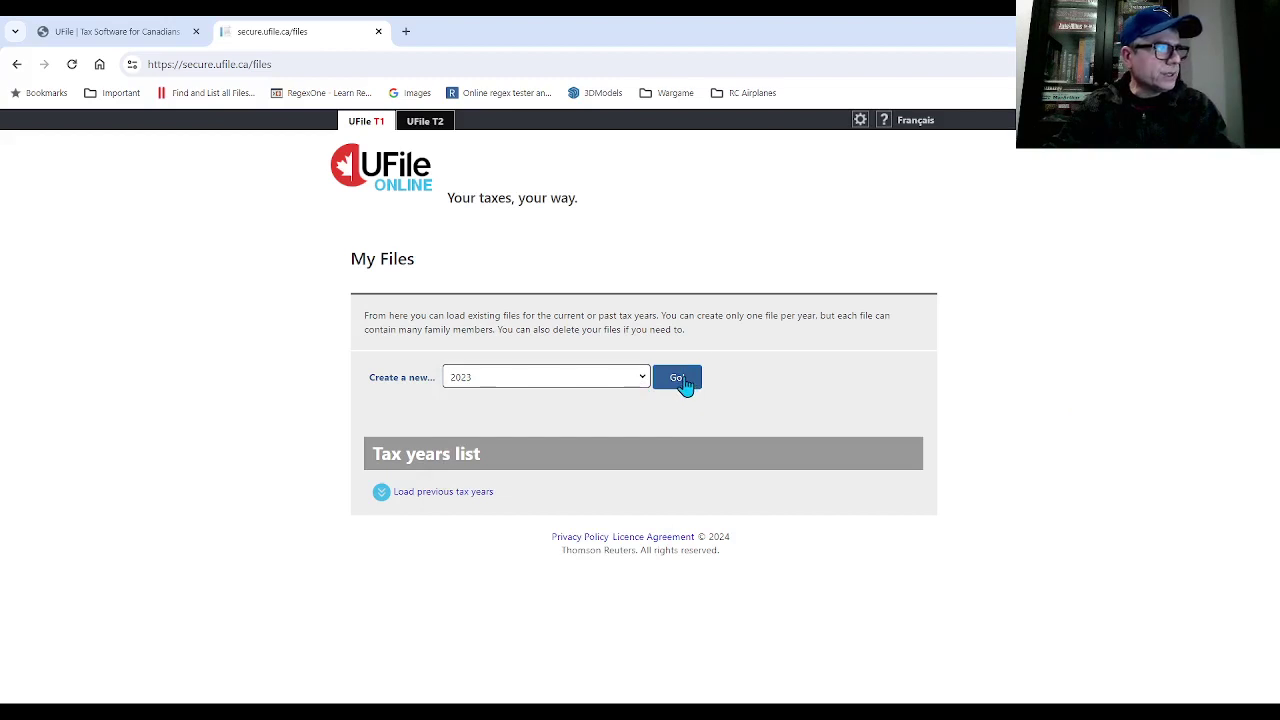
pyautogui.click(686, 386)
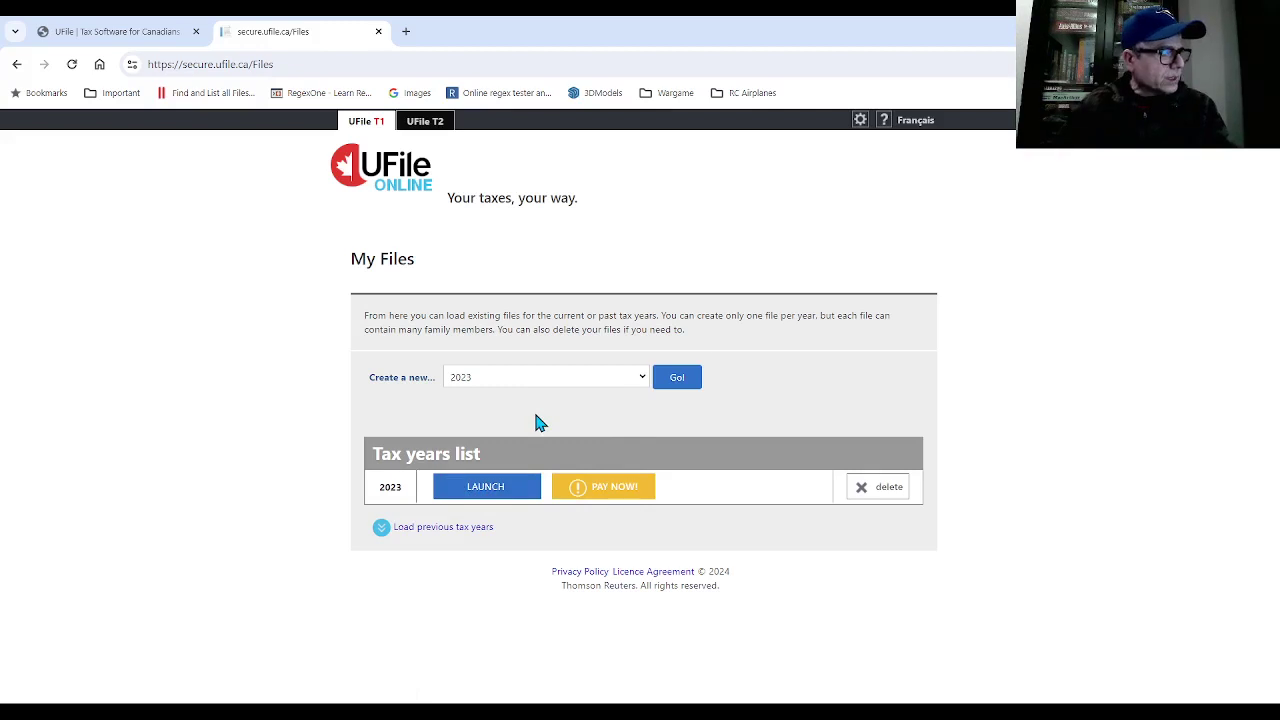
pyautogui.click(500, 488)
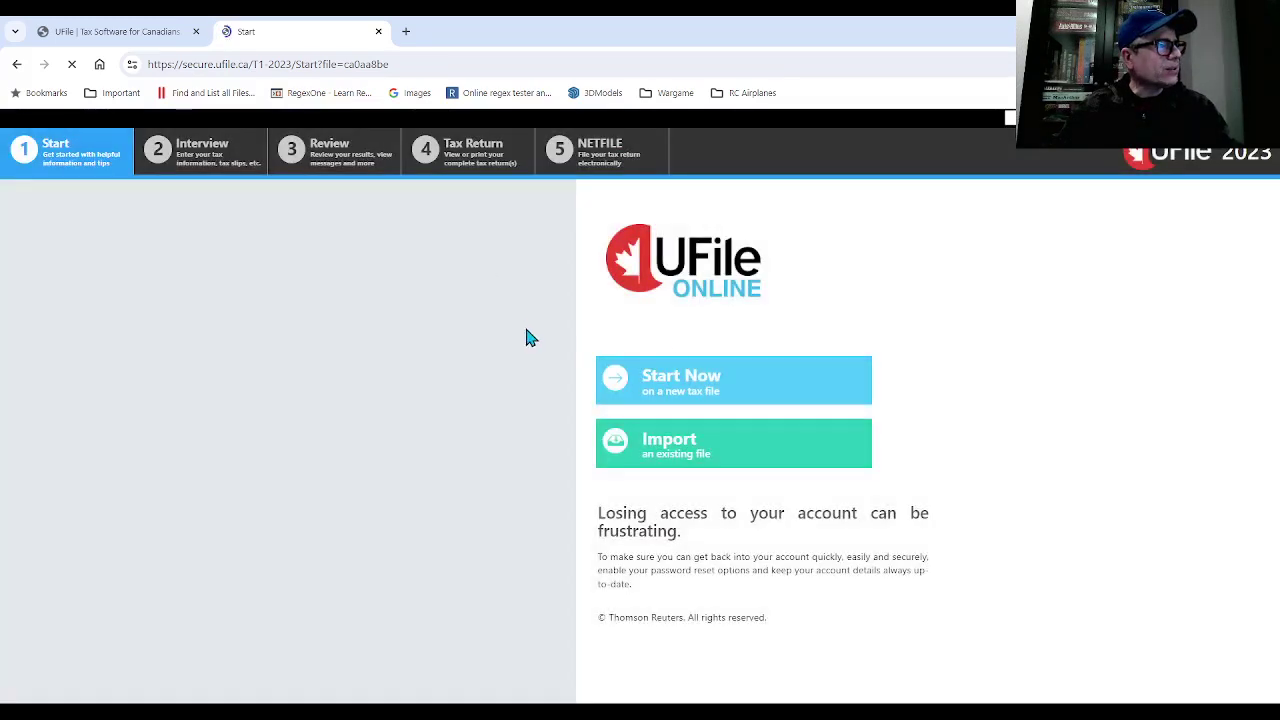
# - Start a new 2023 tax return from scratch
pyautogui.click(710, 376)
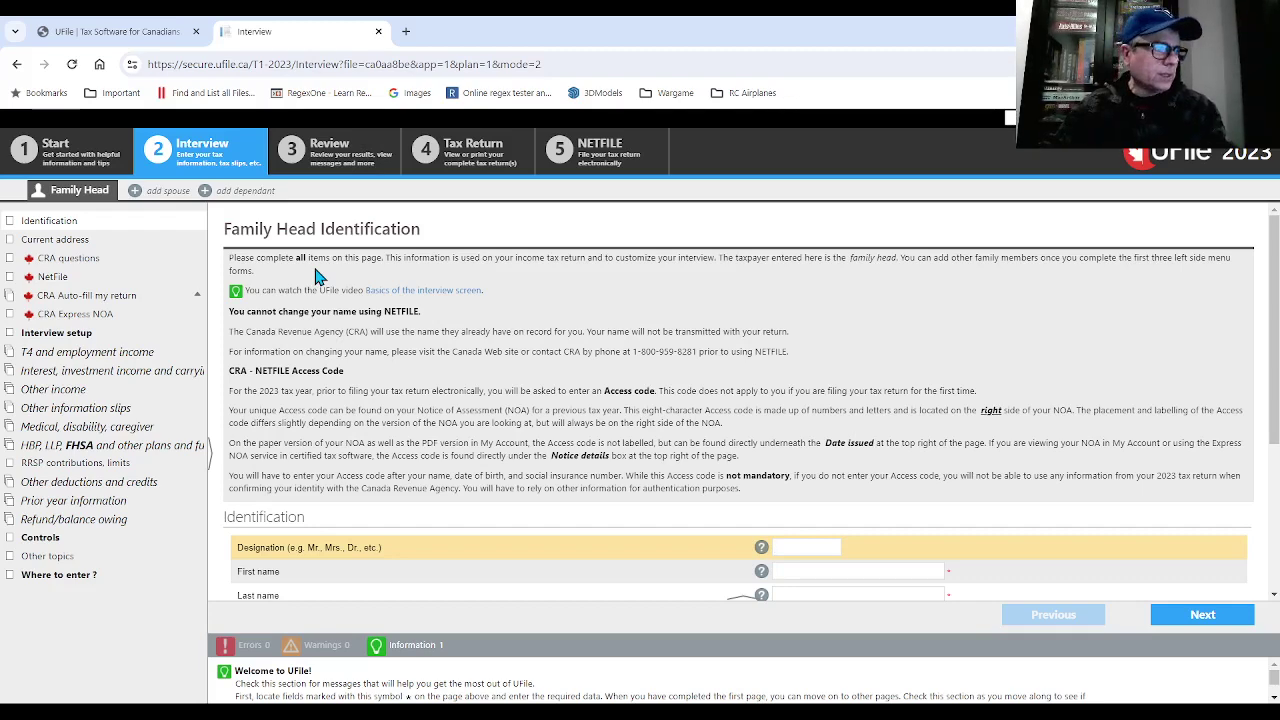
# - Enter the taxpayer's title Ms, first and last name, SIN and date of birth
pyautogui.scroll(-3, 445, 300)
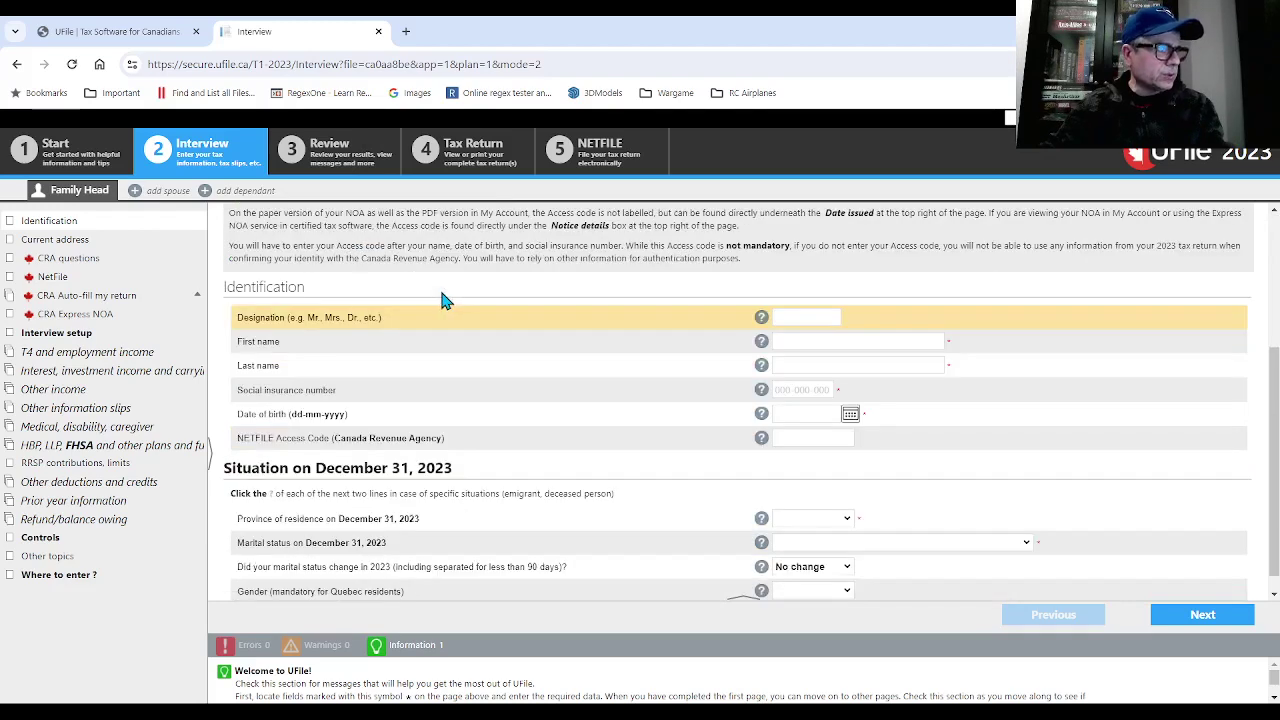
pyautogui.write('Ms')
pyautogui.press('Tab')
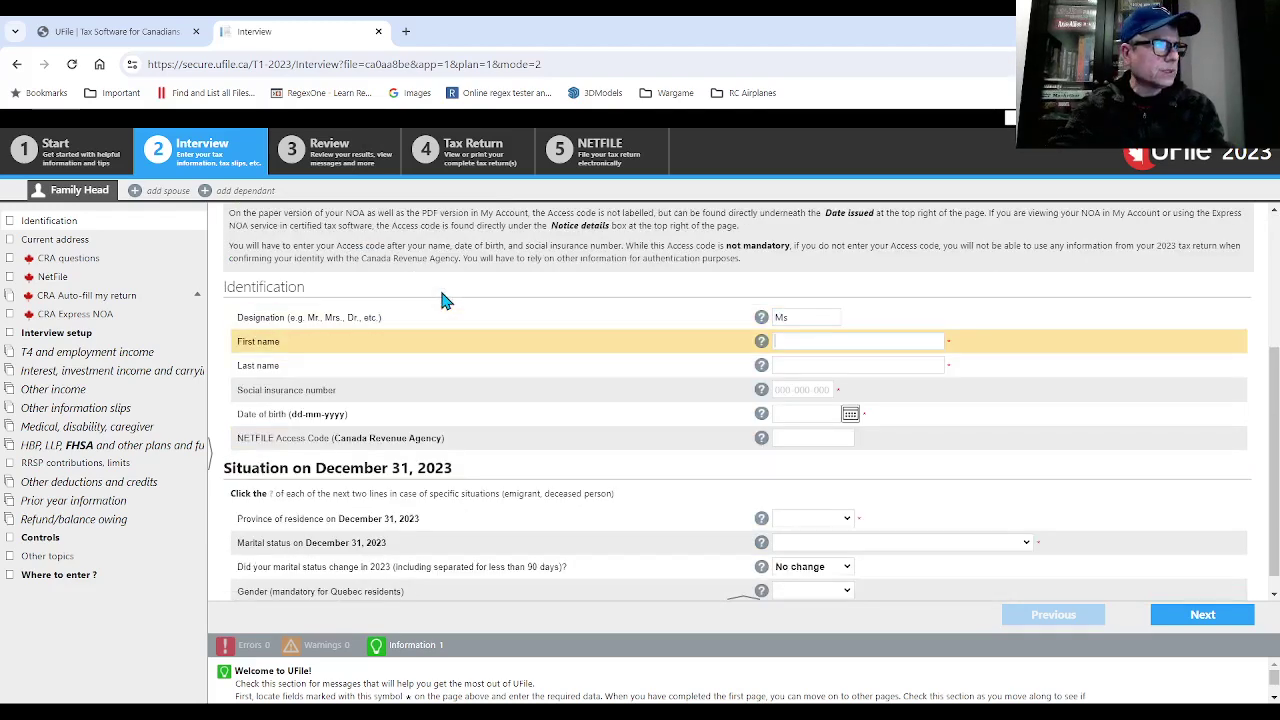
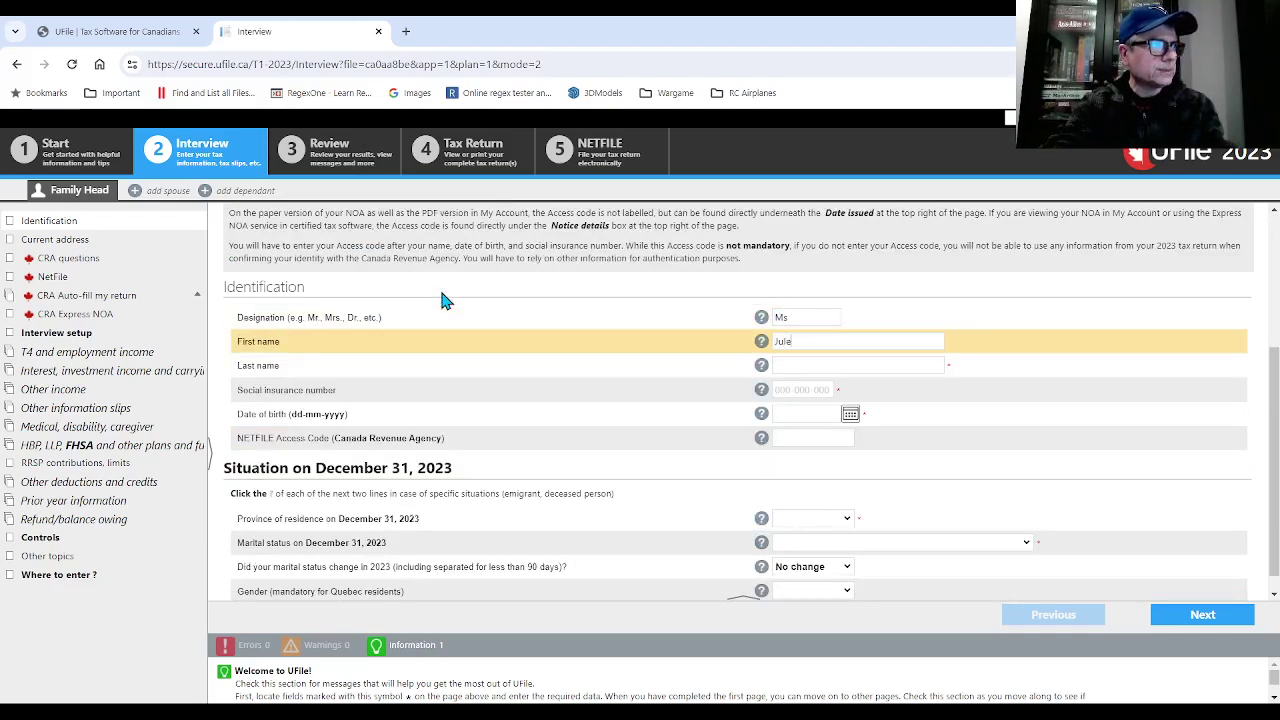
pyautogui.press('Tab')
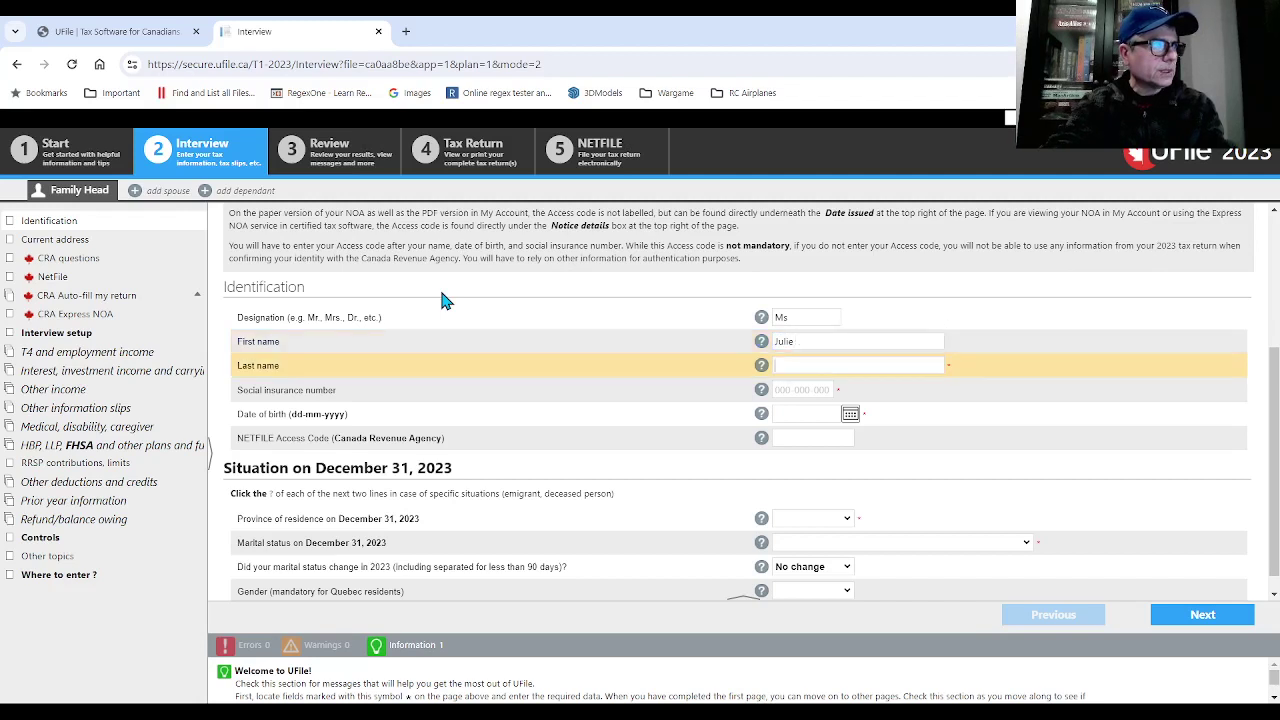
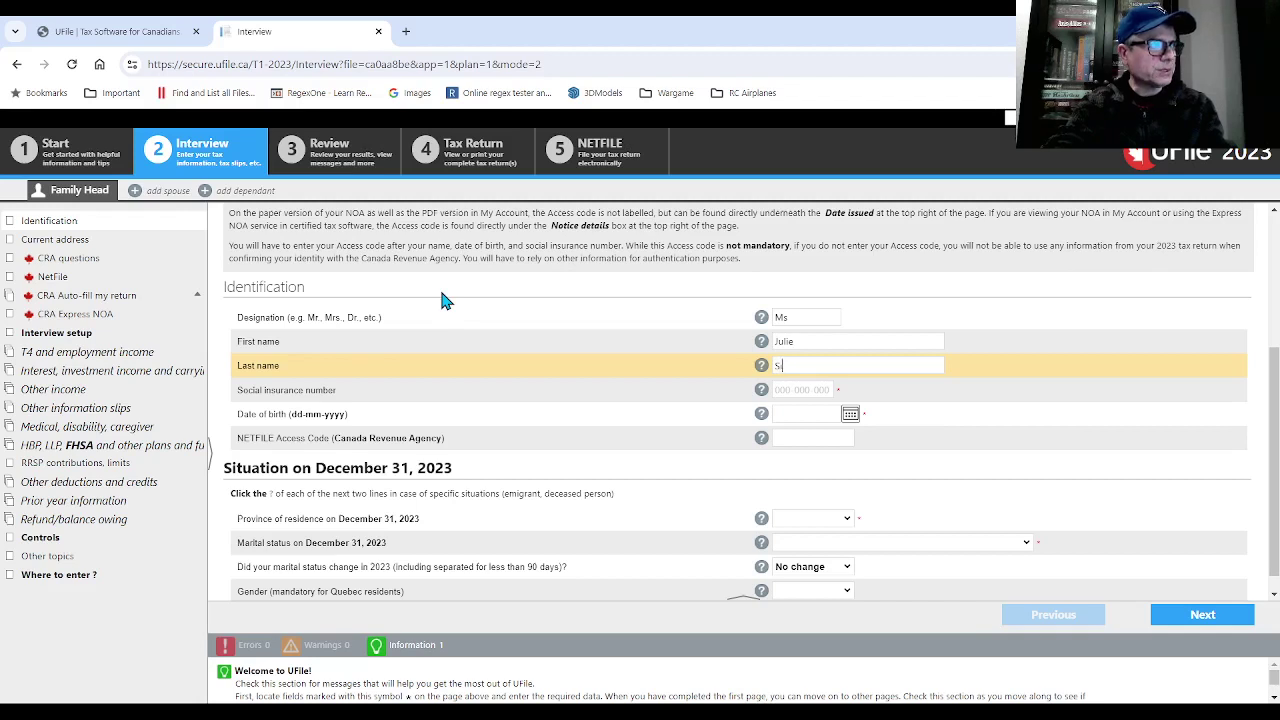
pyautogui.press('Tab')
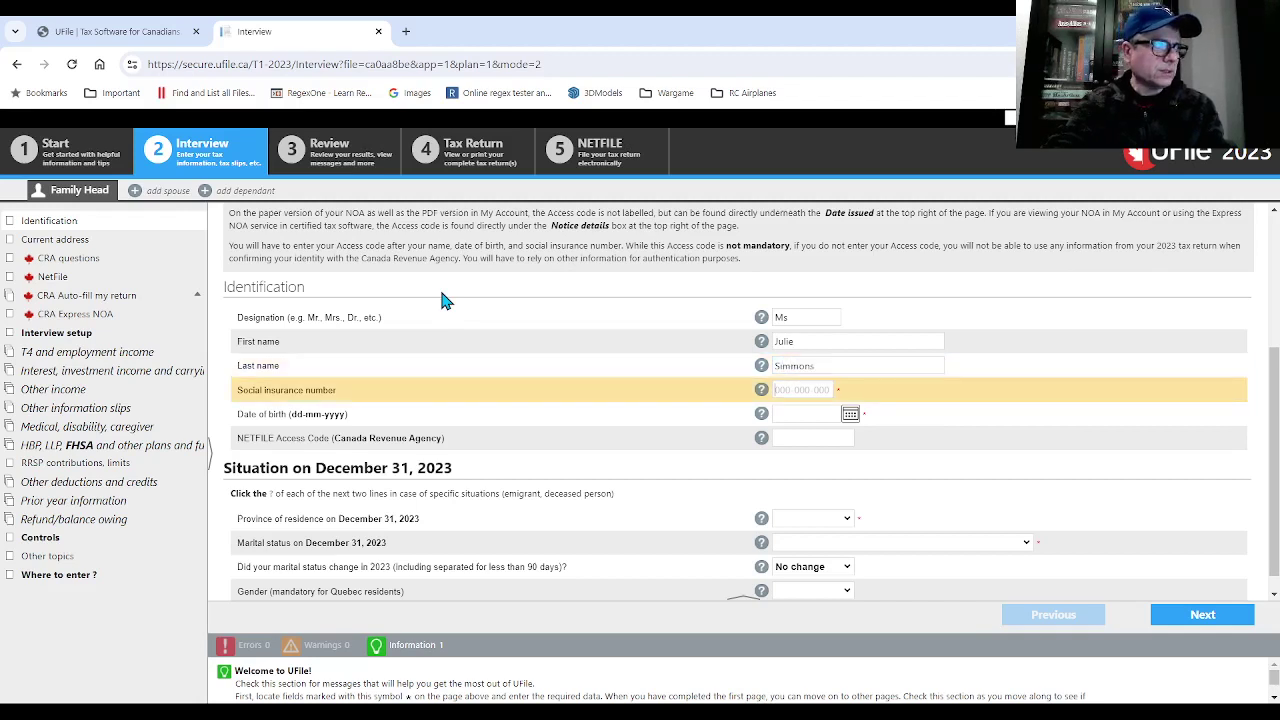
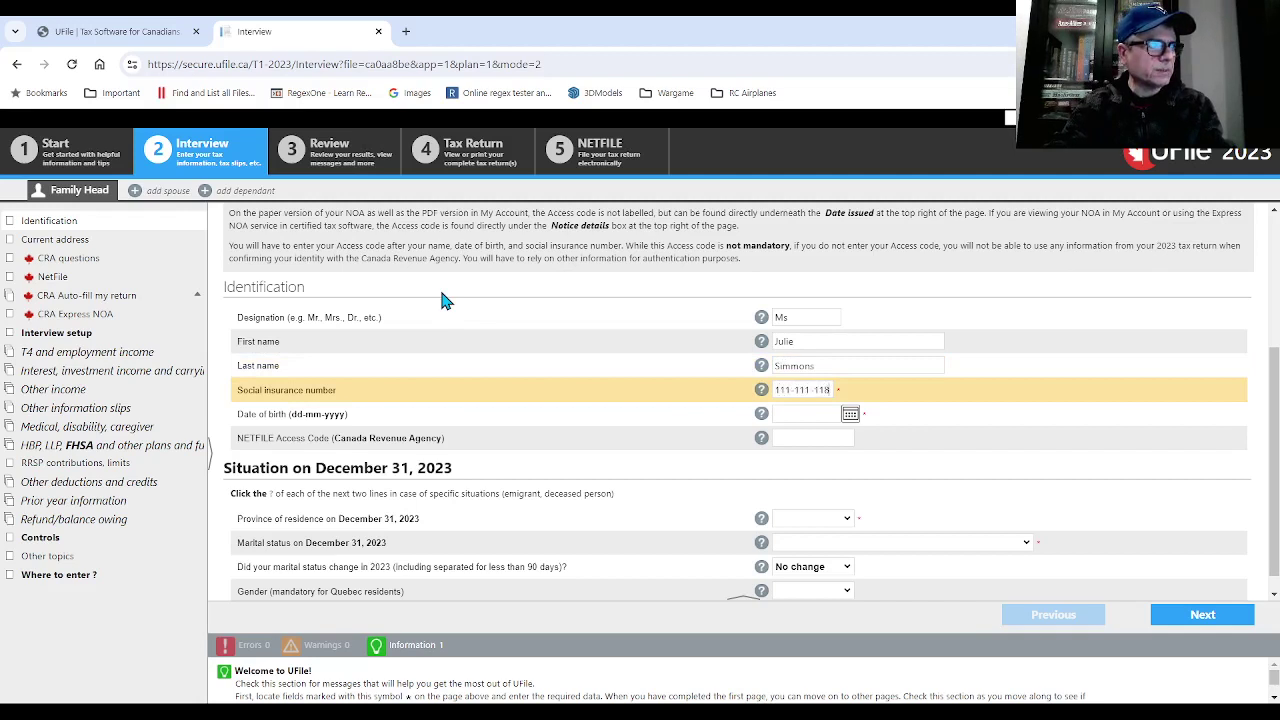
pyautogui.press('Tab')
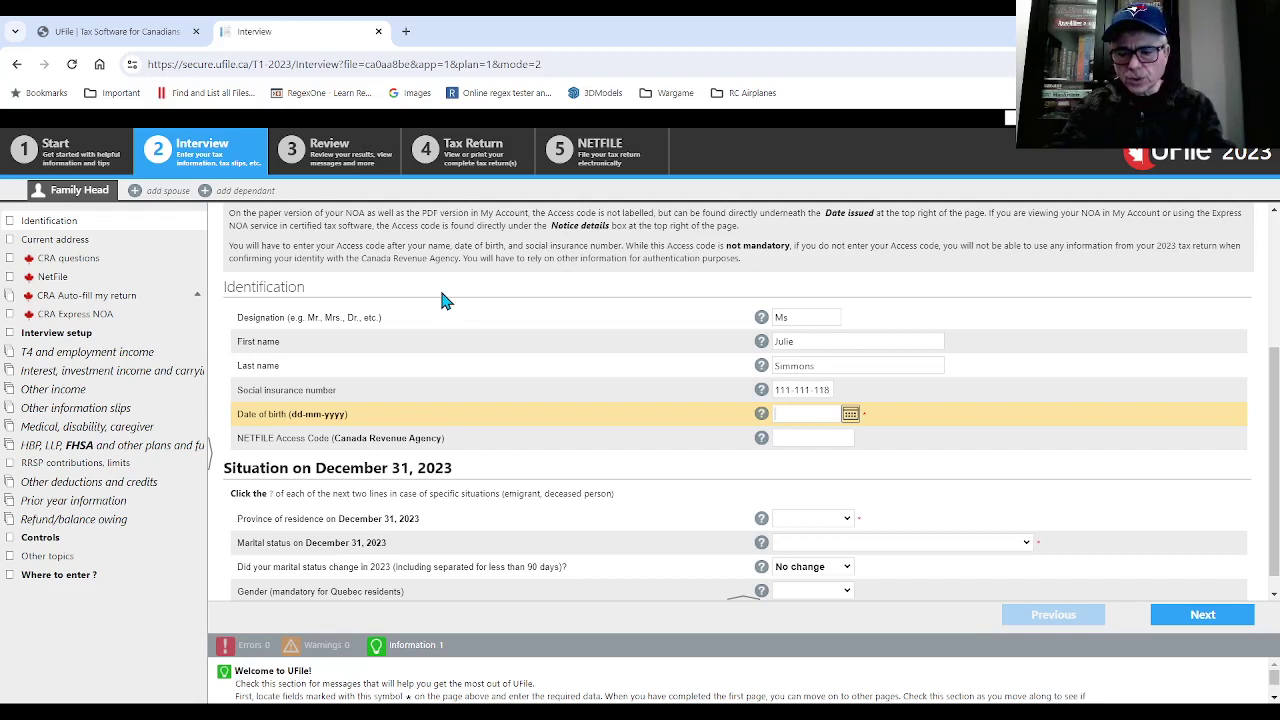
pyautogui.write('17 08-2000')
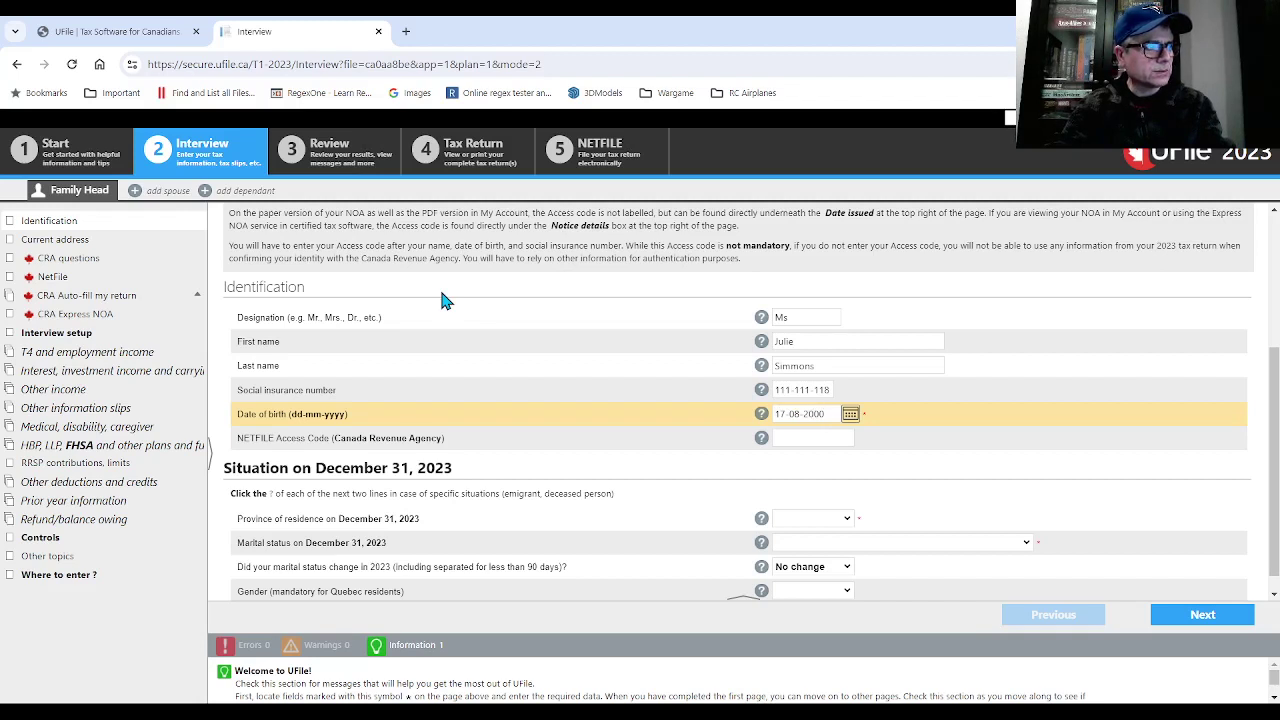
pyautogui.click(445, 300)
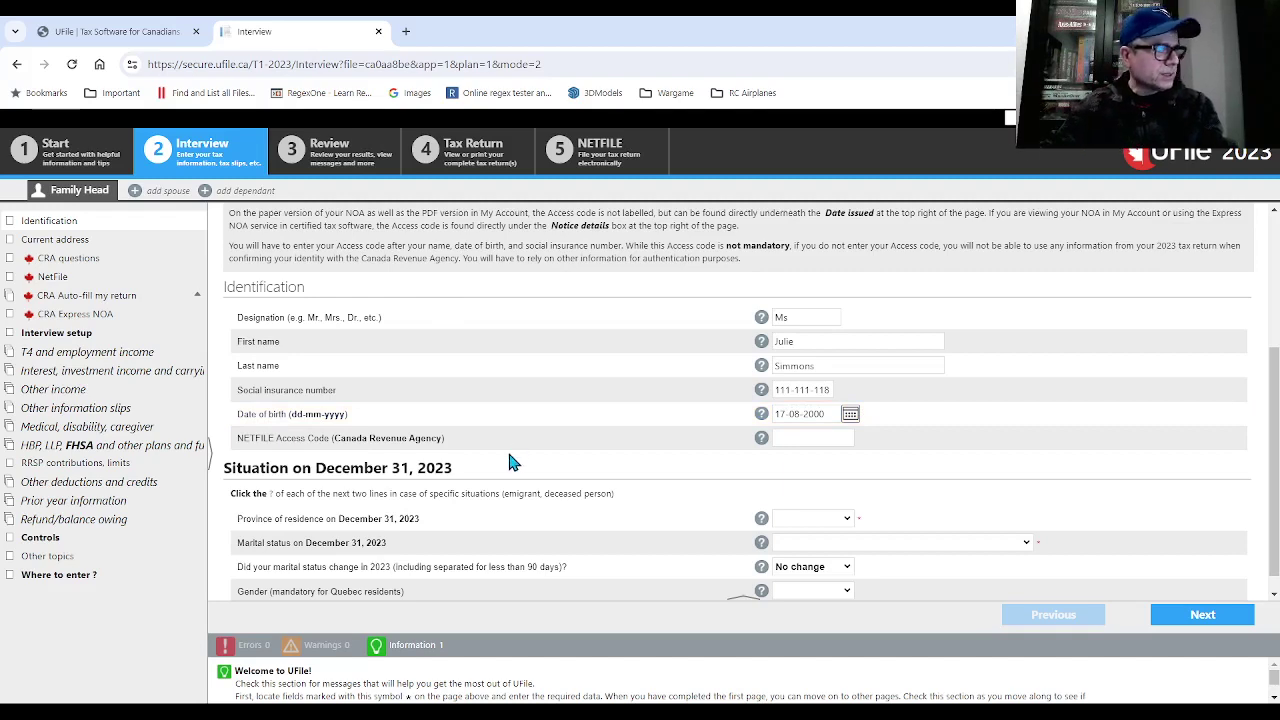
# - Set province of residence to Ontario and marital status to Single
pyautogui.scroll(-1, 540, 450)
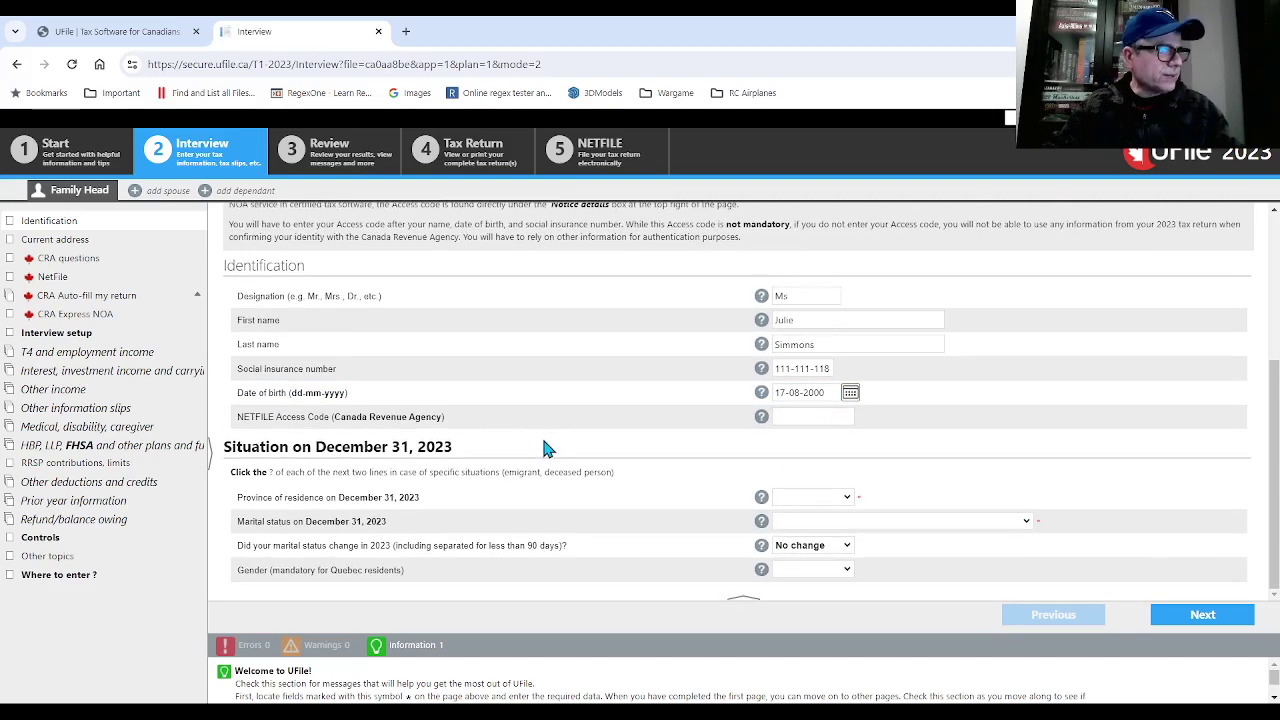
pyautogui.click(815, 500)
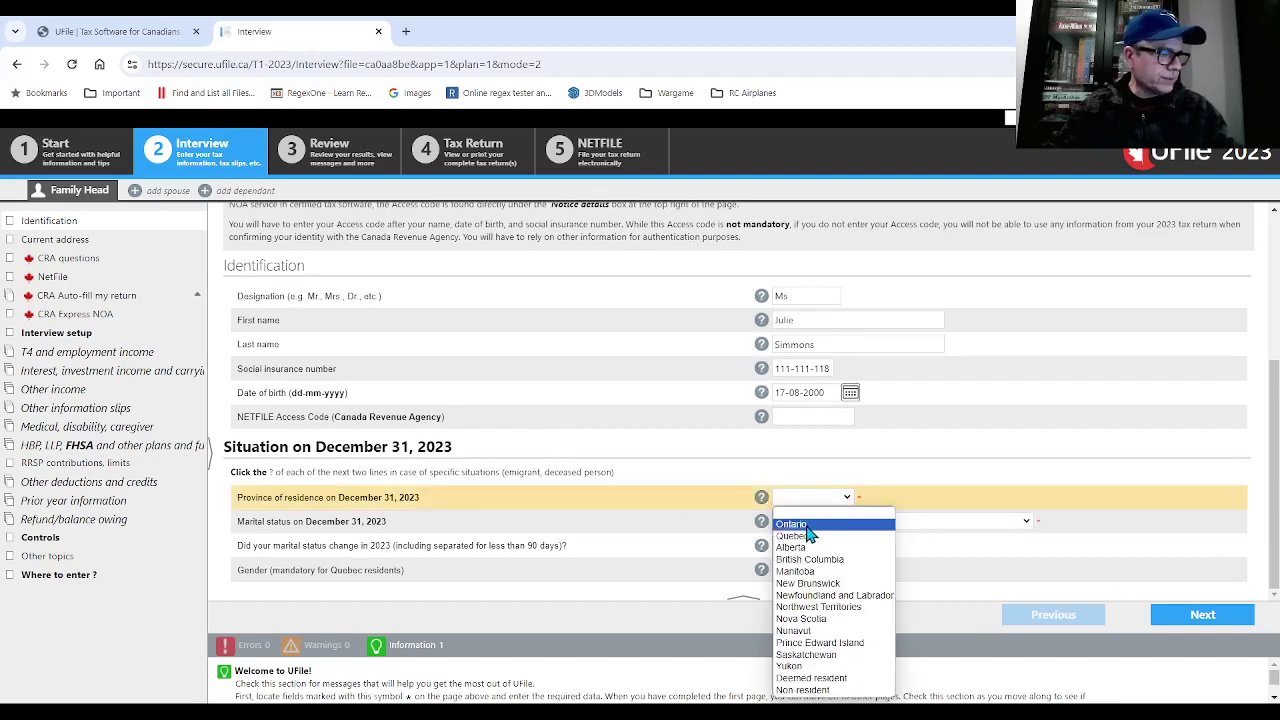
pyautogui.click(806, 525)
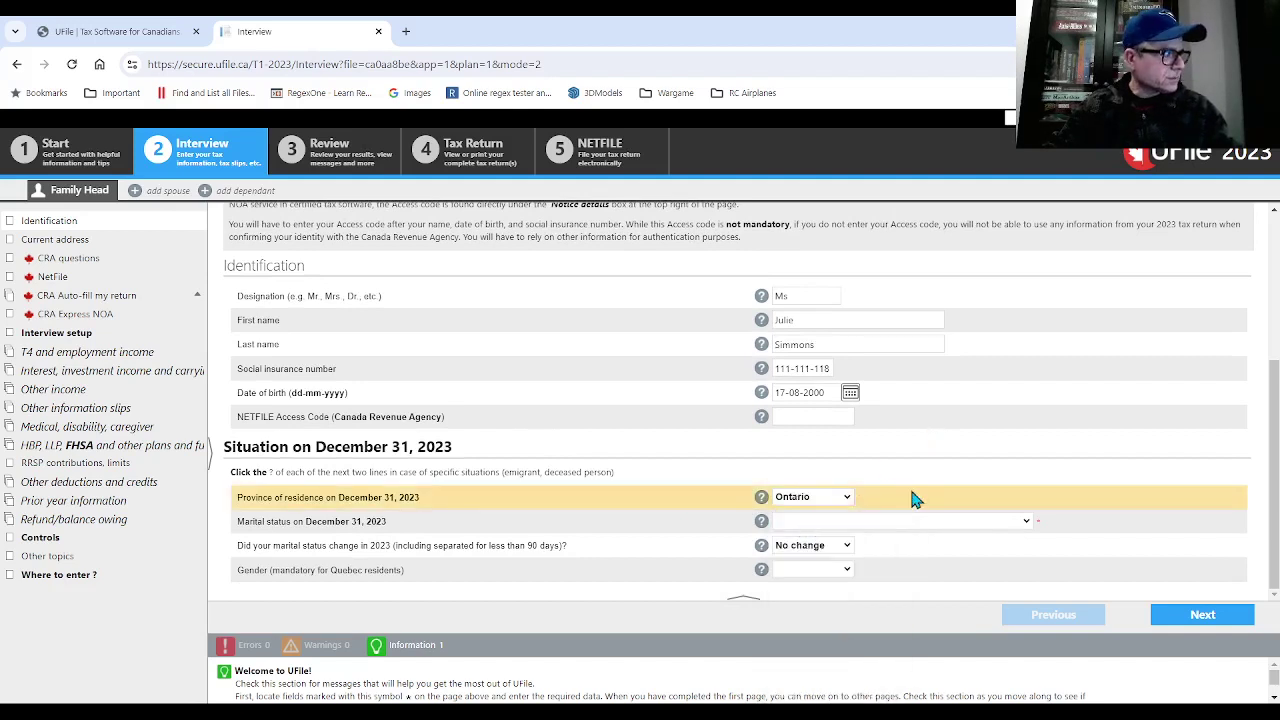
pyautogui.click(897, 523)
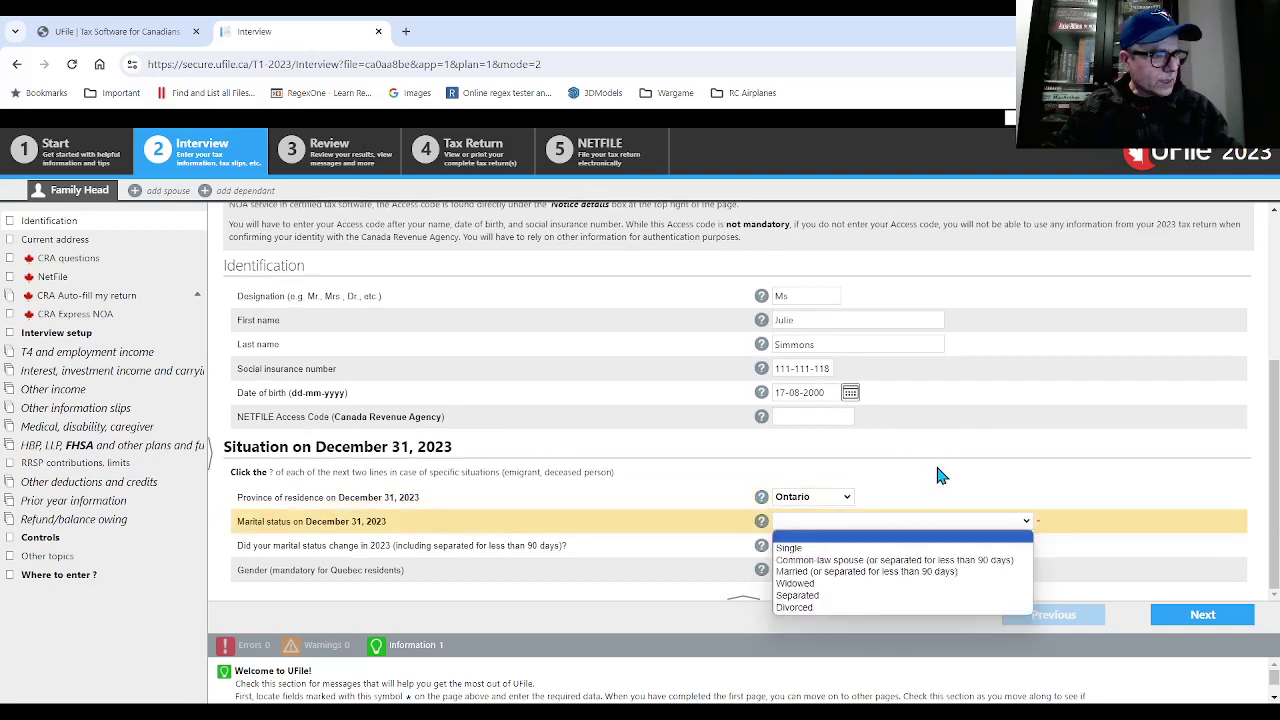
pyautogui.click(826, 548)
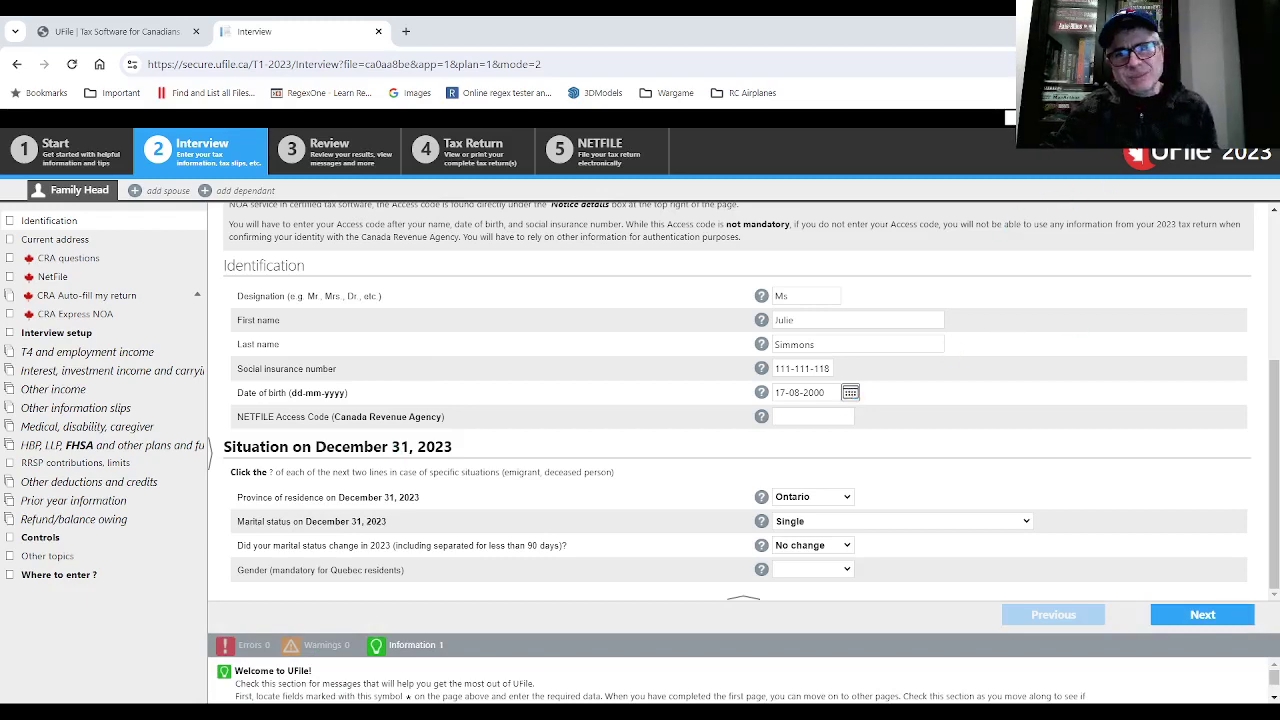
pyautogui.moveTo(1080, 177); pyautogui.dragTo(898, 167)
pyautogui.write('2023')
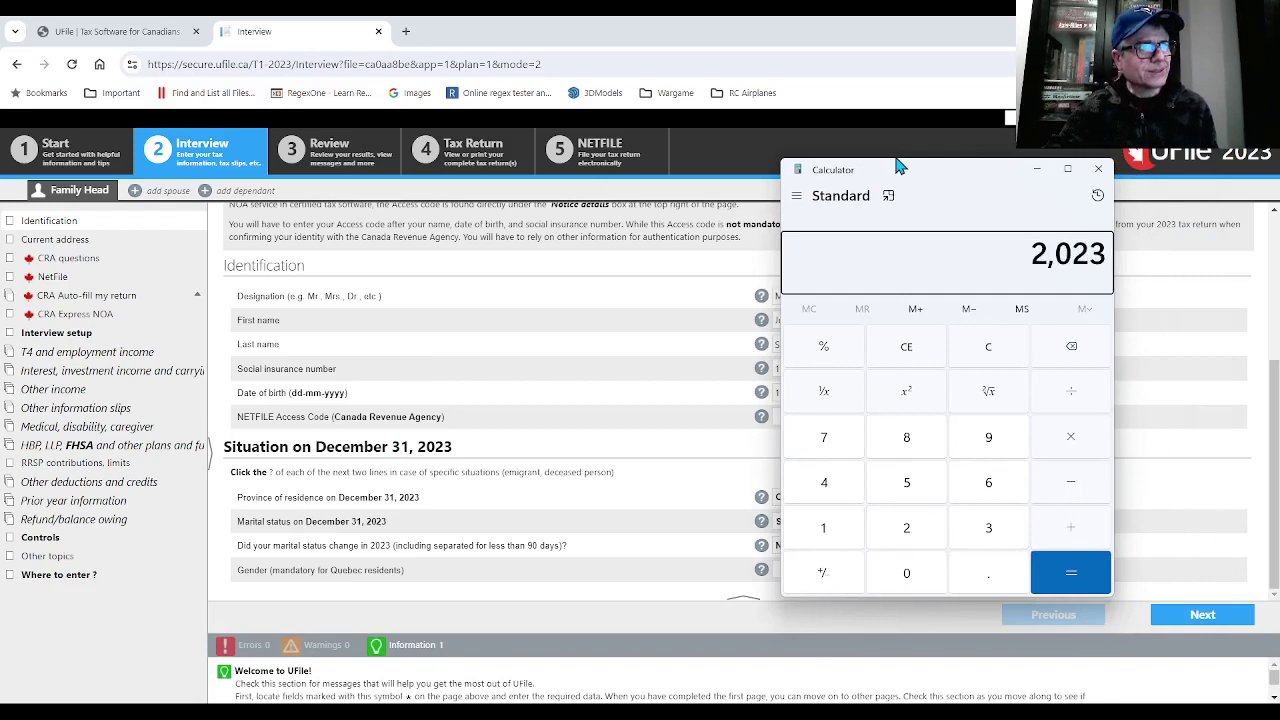
pyautogui.press('Return')
pyautogui.write('-2020')
pyautogui.press('Return')
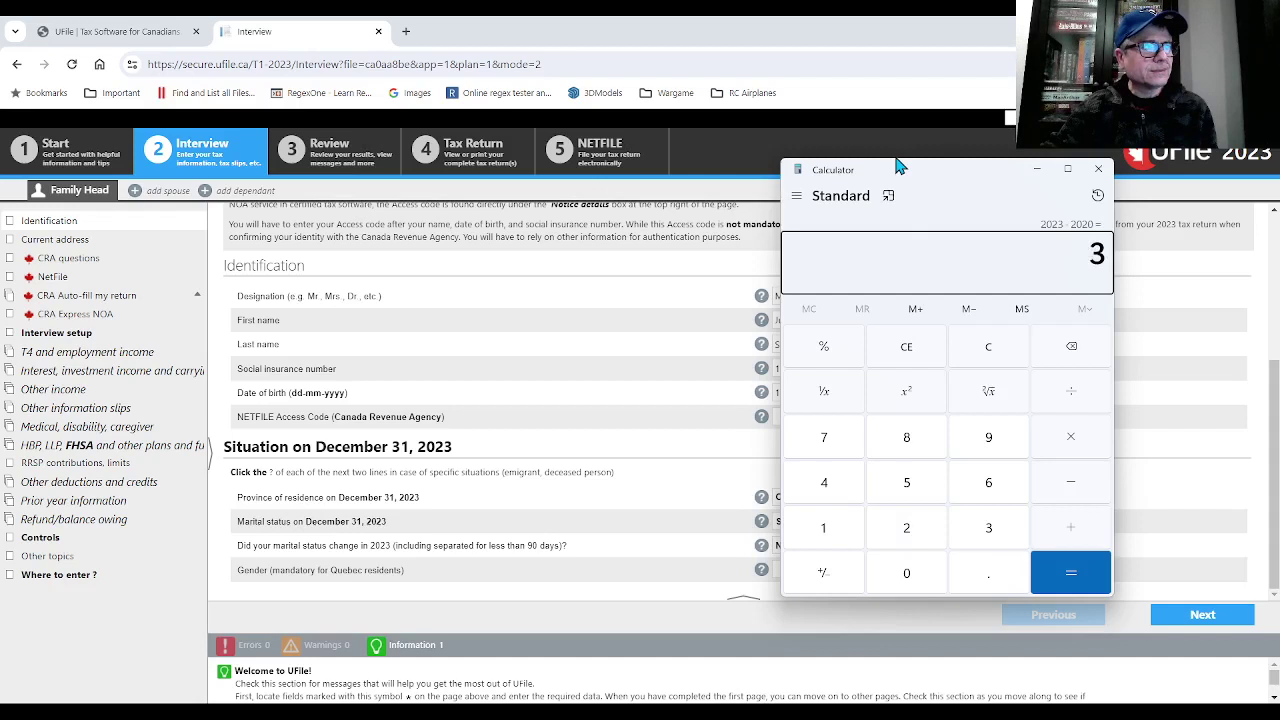
pyautogui.write('20')
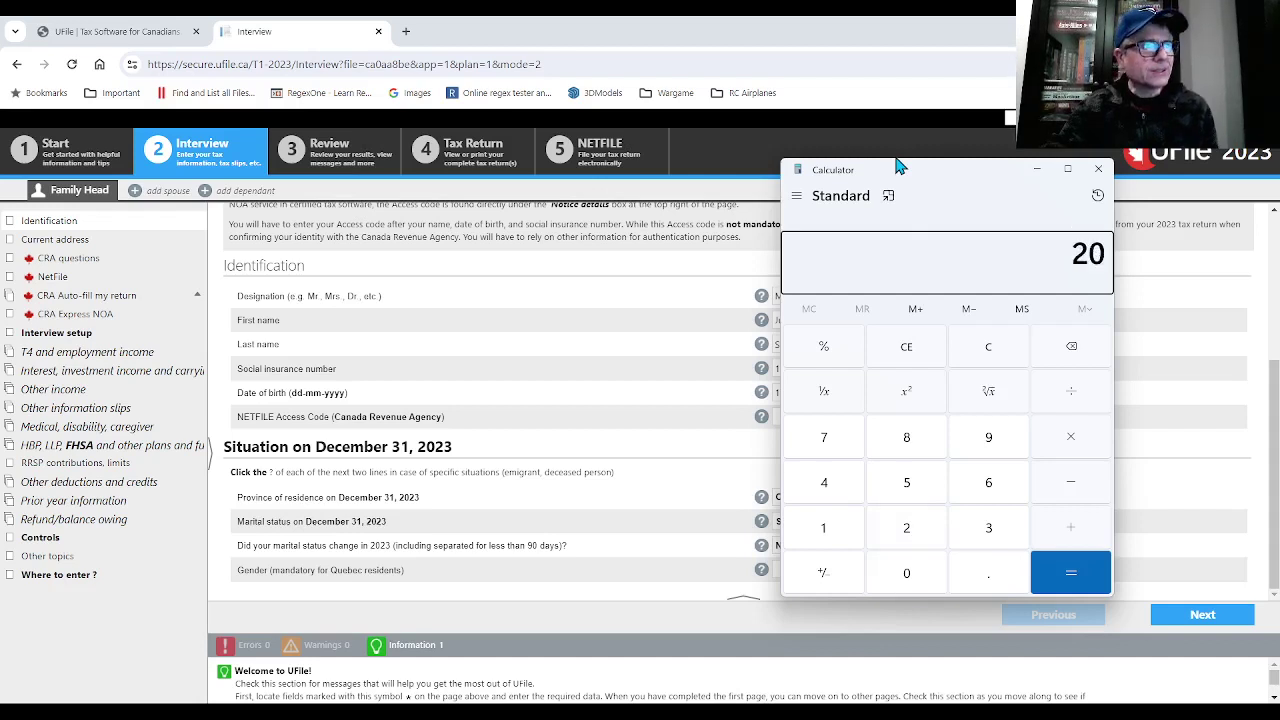
pyautogui.write('23 - 2000')
pyautogui.press('Return')
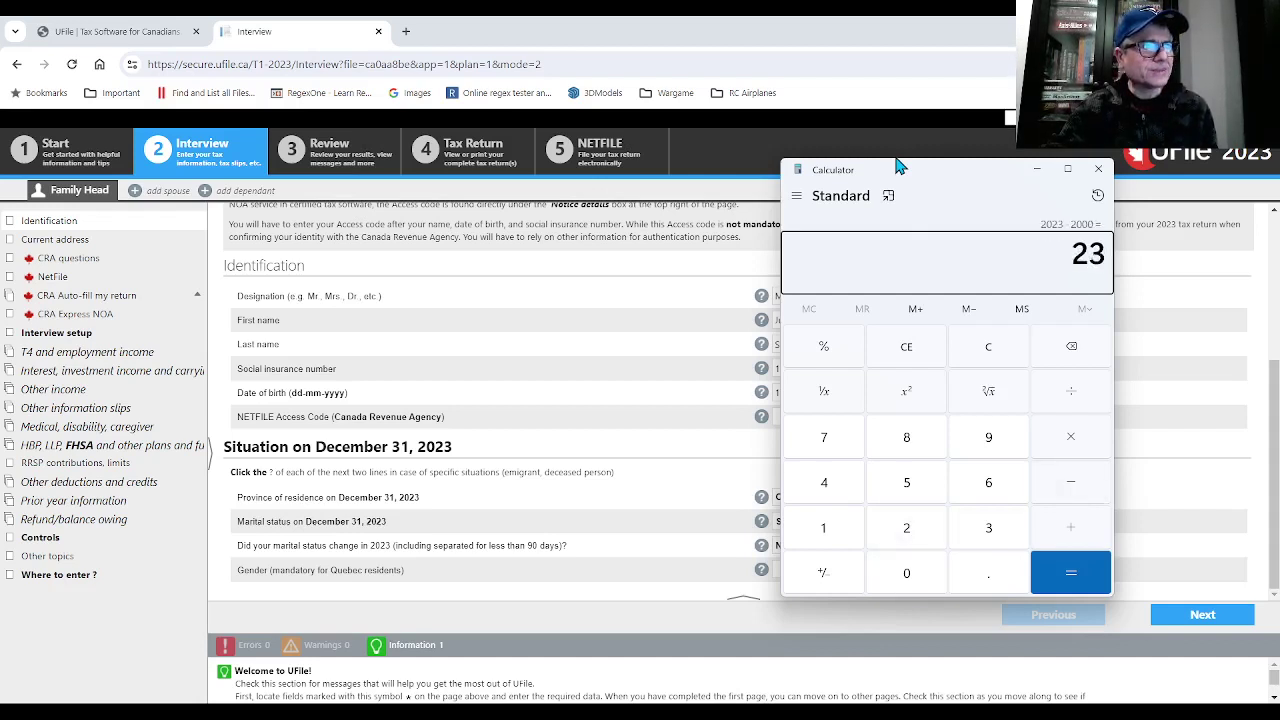
pyautogui.click(1037, 172)
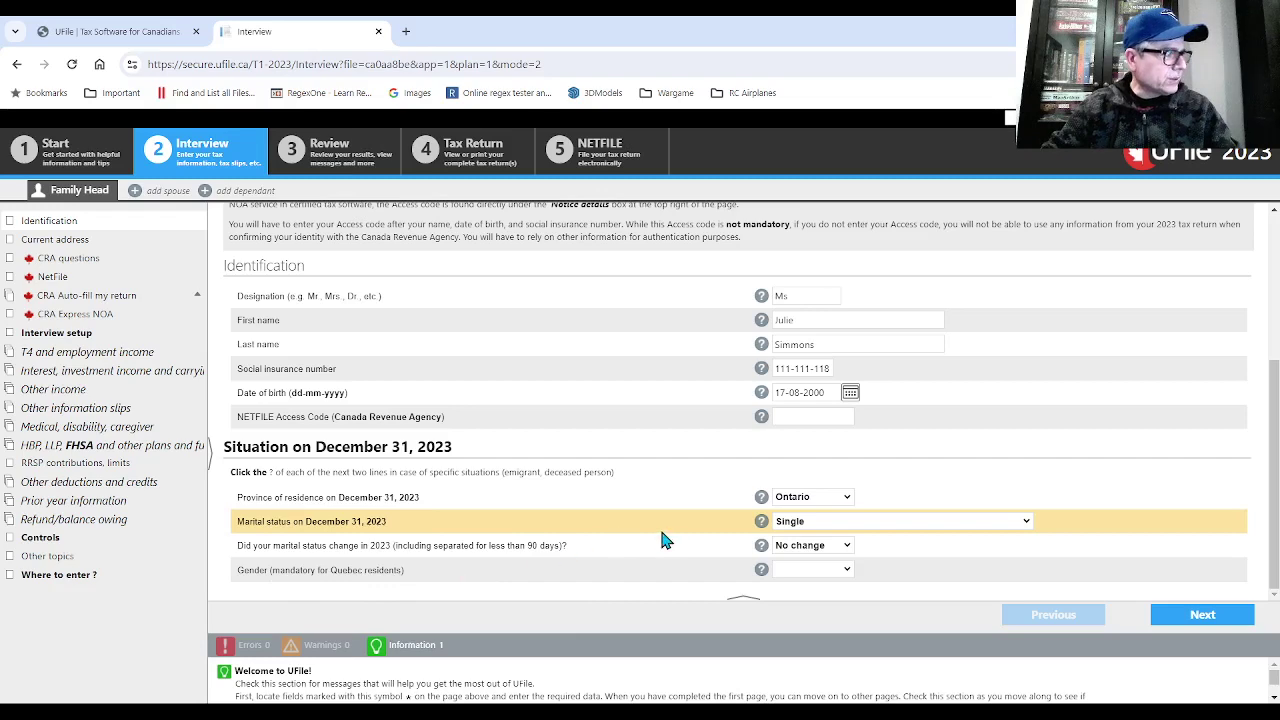
# - On the address page, enter the taxpayer's street address and the city Toronto
pyautogui.click(1205, 612)
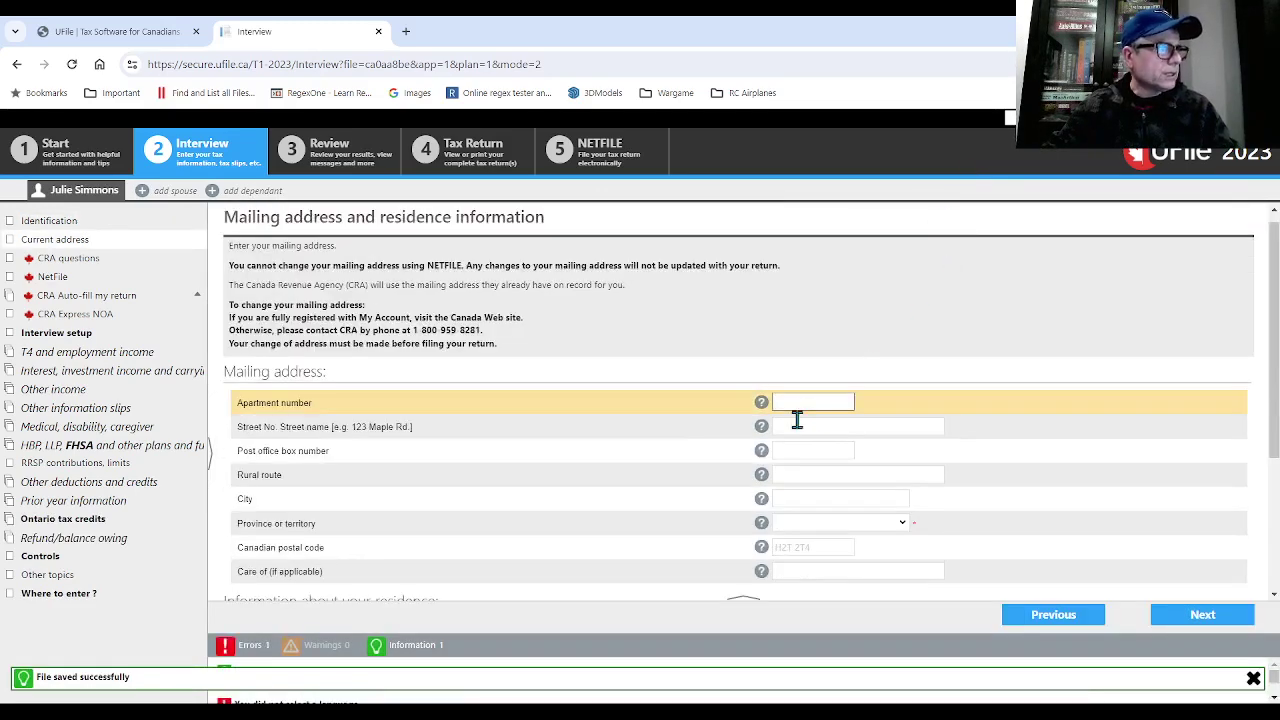
pyautogui.click(789, 426)
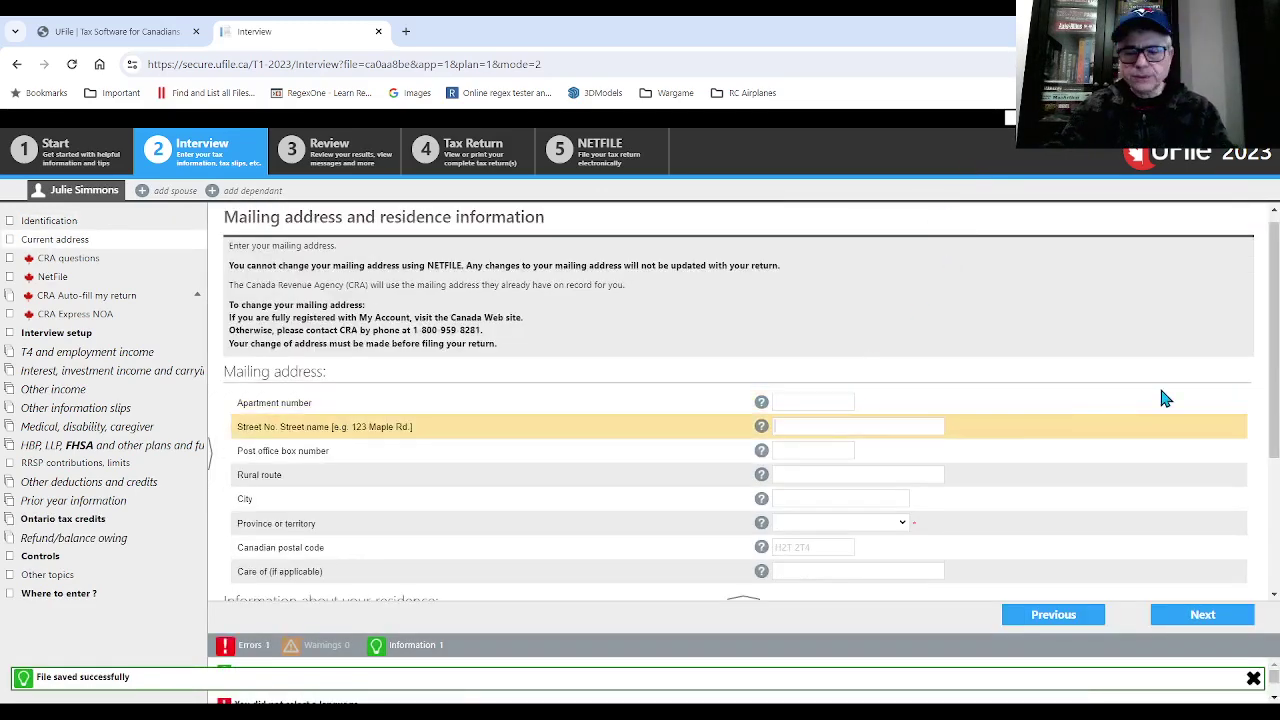
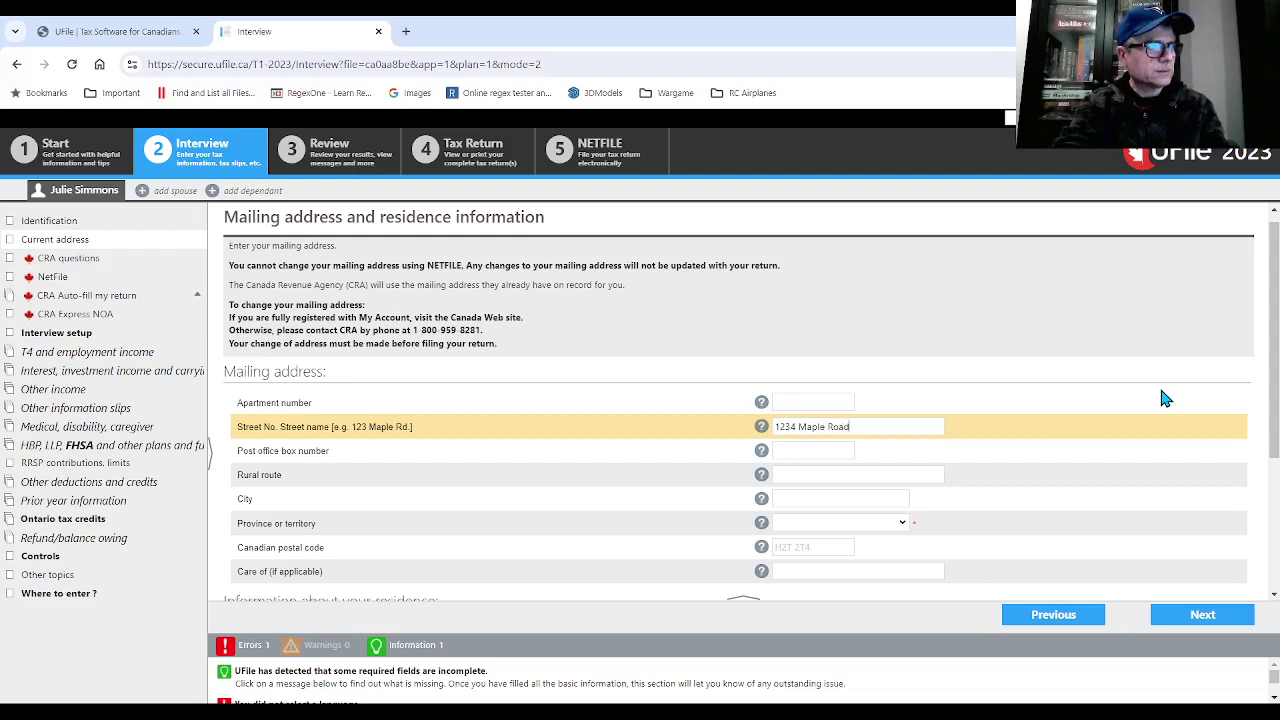
pyautogui.press('Tab')
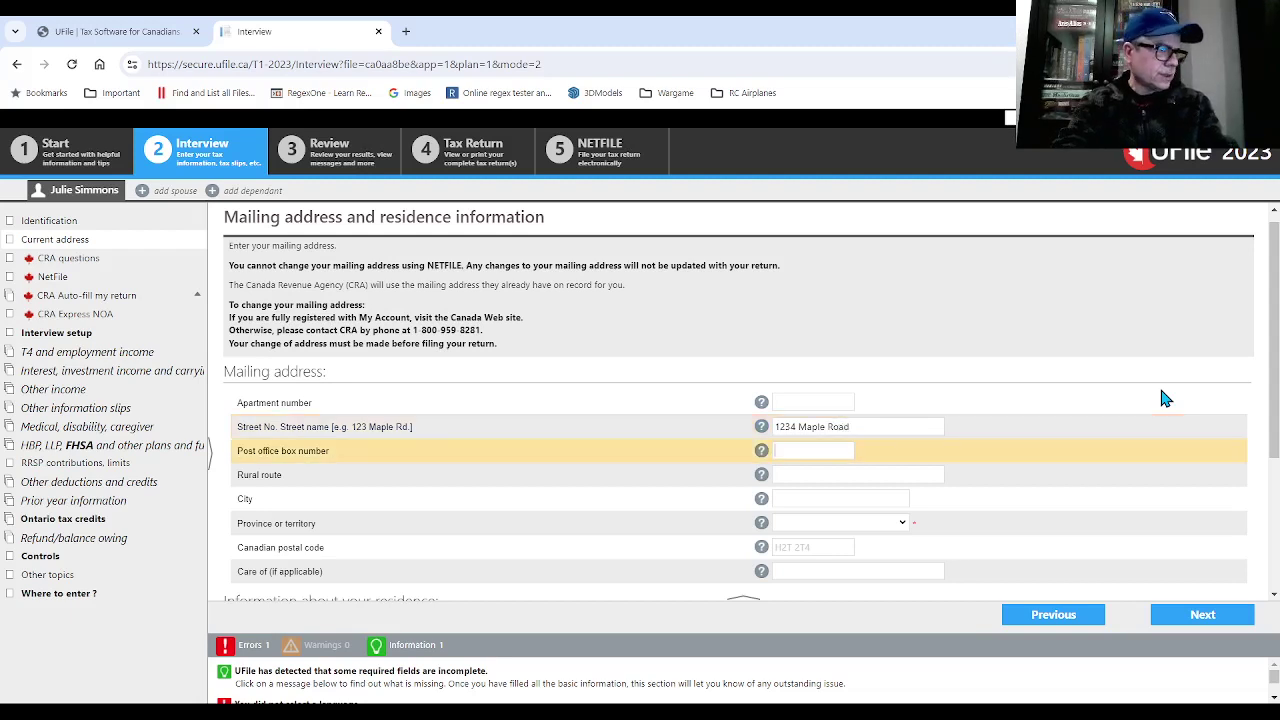
pyautogui.press('Tab')
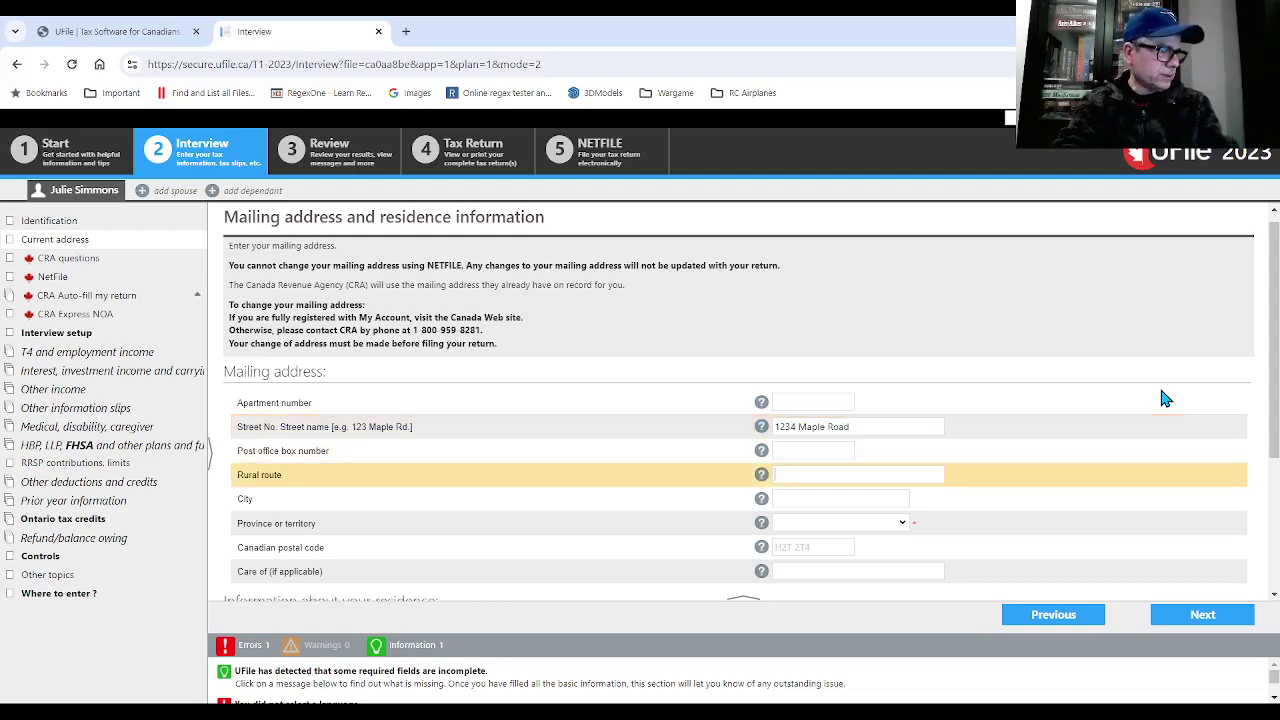
pyautogui.press('Tab')
pyautogui.write('Toronto')
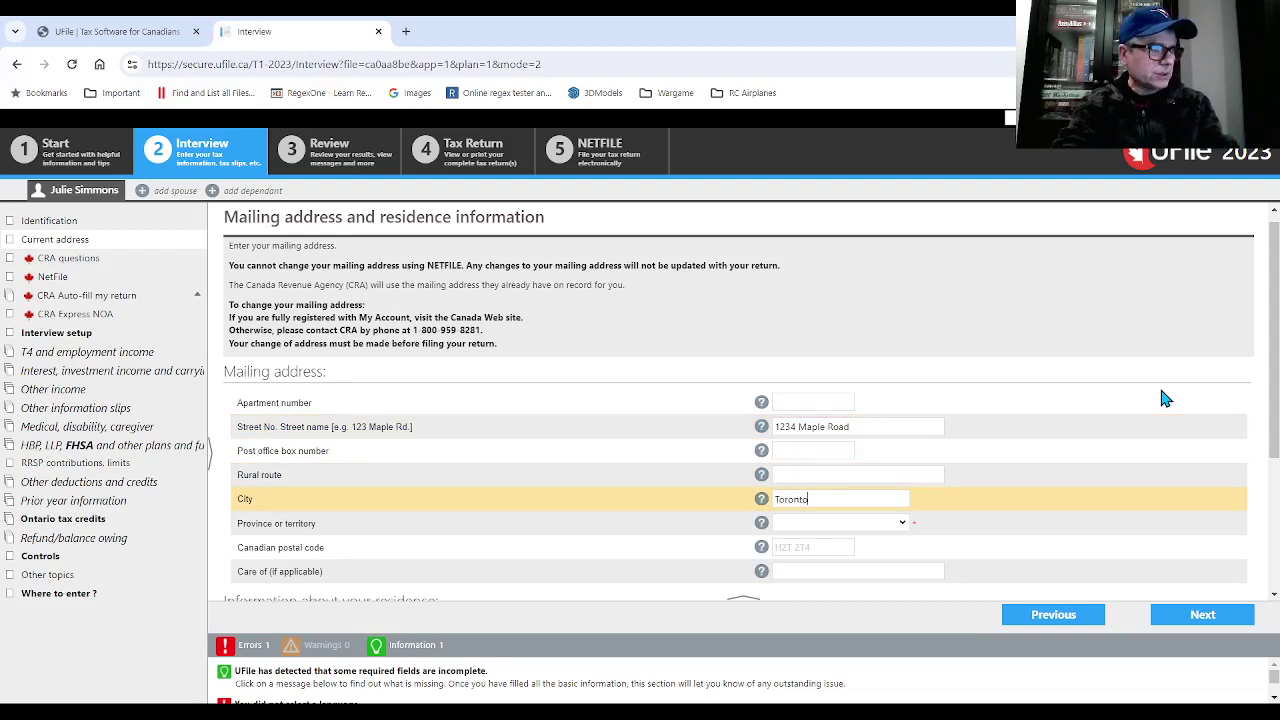
pyautogui.press('Tab')
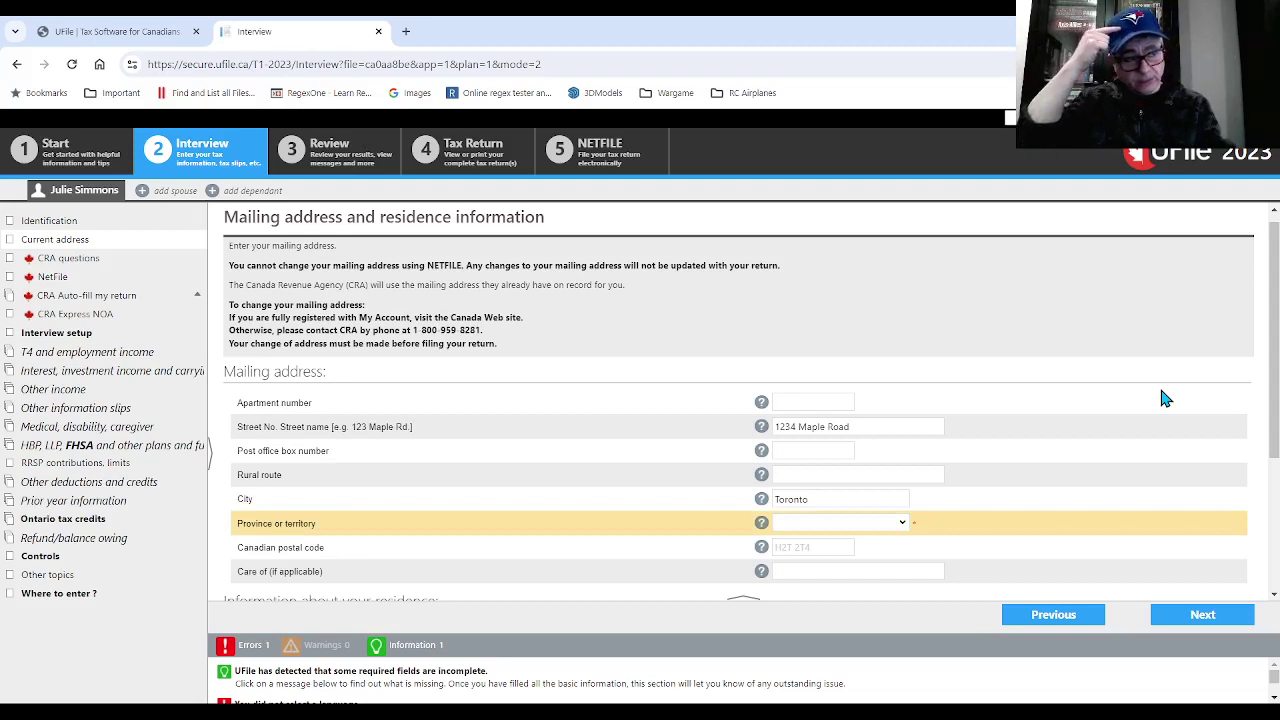
# - Choose Ontario as the mailing province and enter the postal code
pyautogui.click(813, 538)
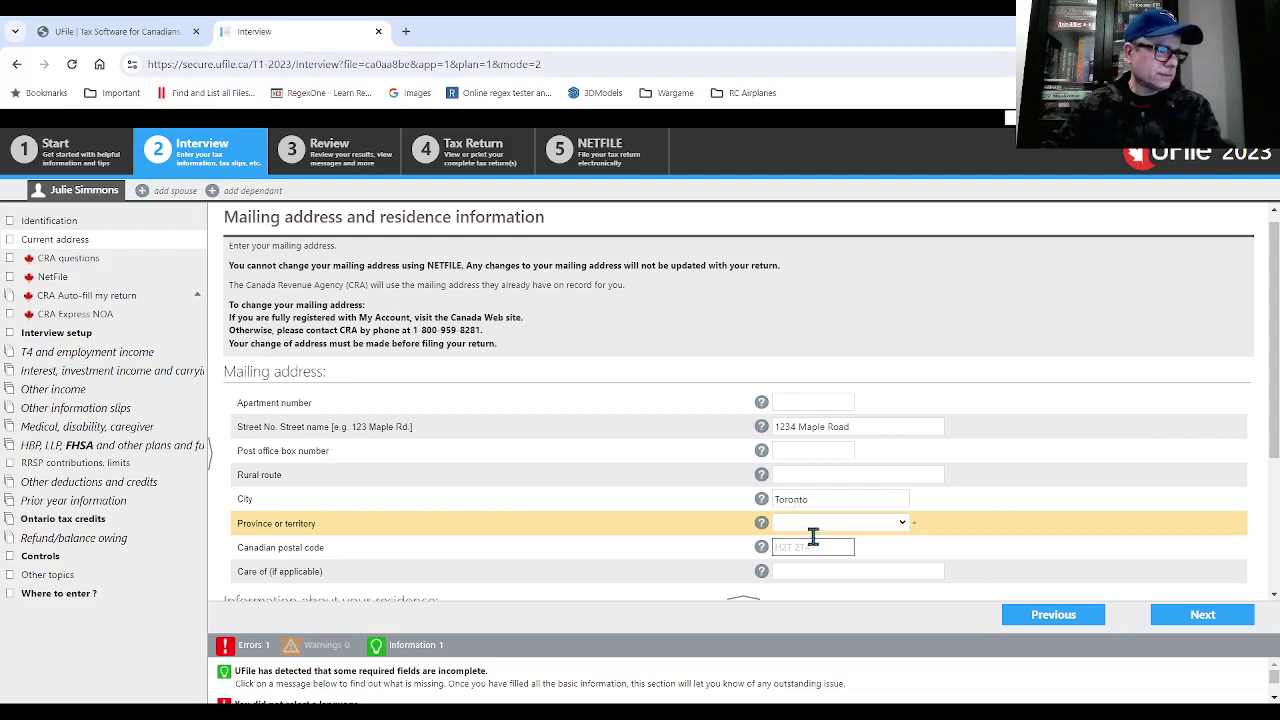
pyautogui.click(817, 523)
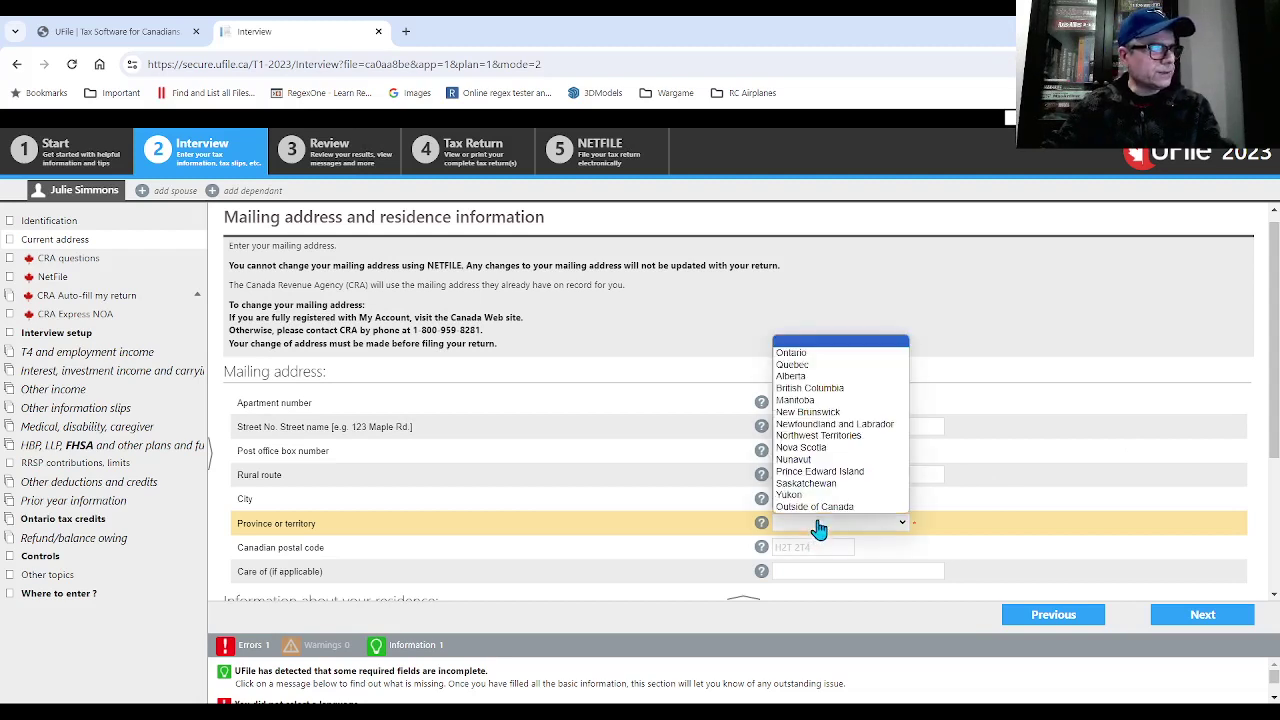
pyautogui.click(811, 352)
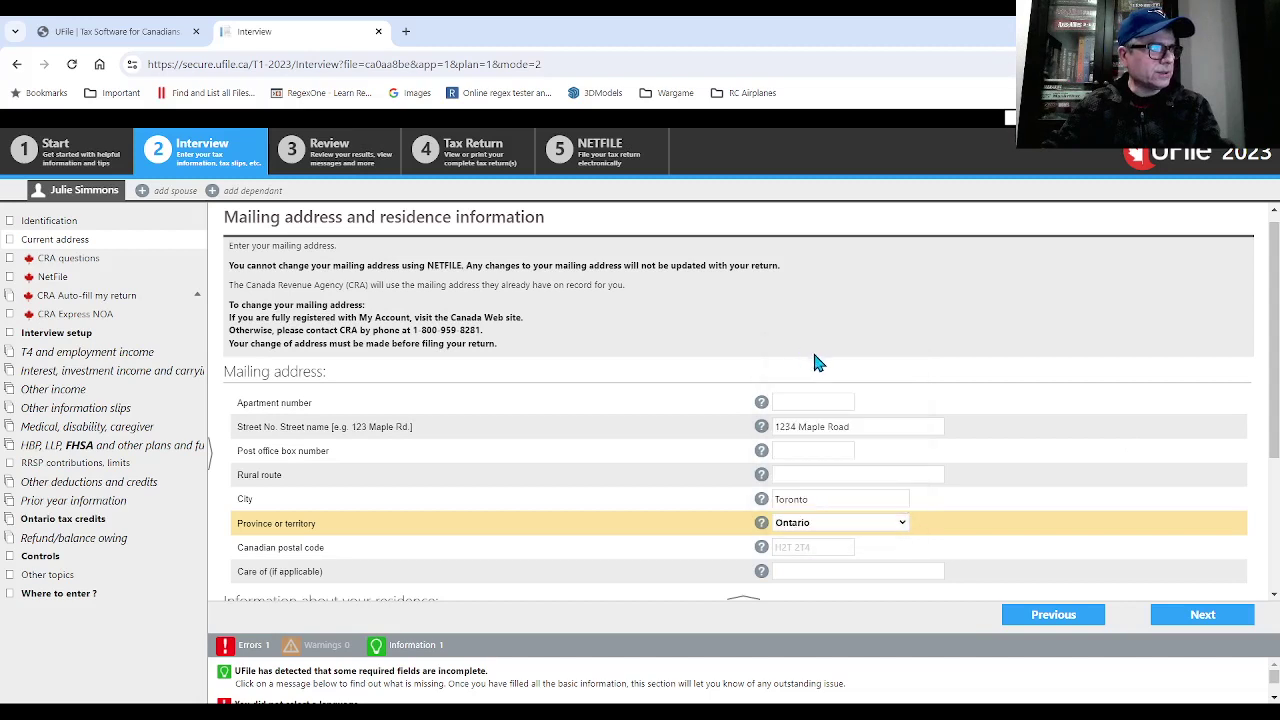
pyautogui.click(800, 545)
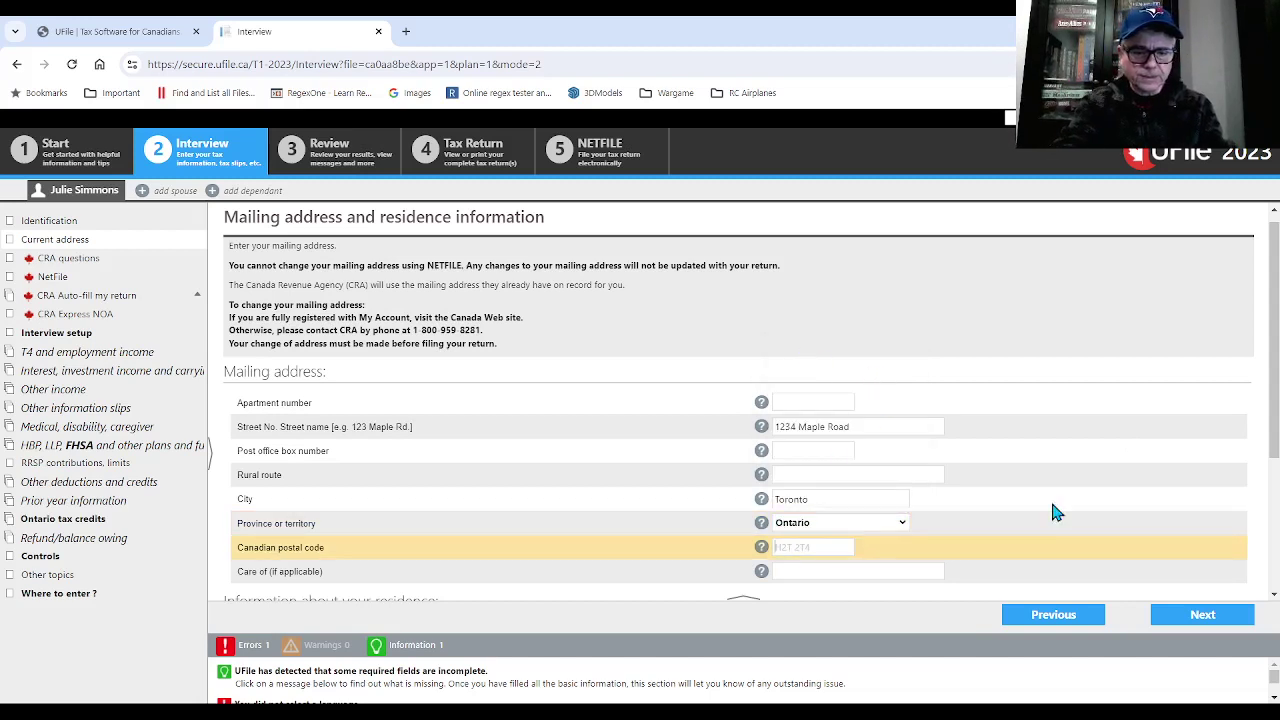
pyautogui.write('M5T 3')
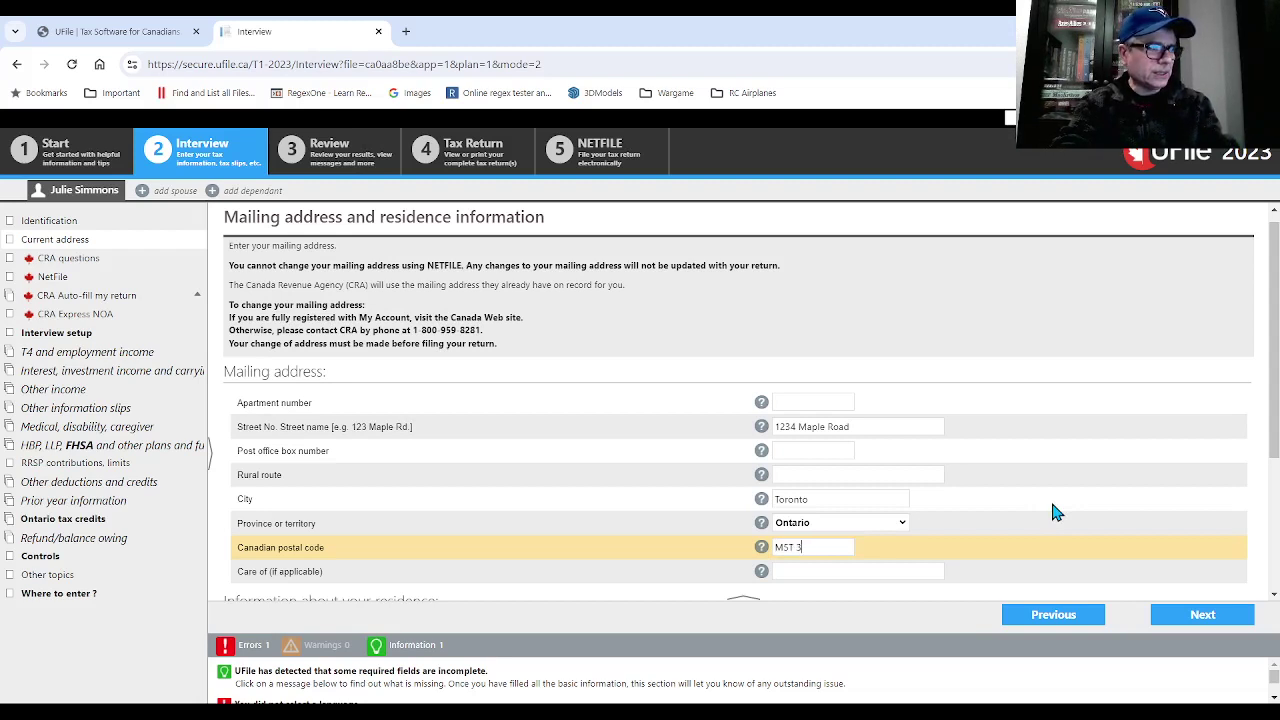
pyautogui.write('M3')
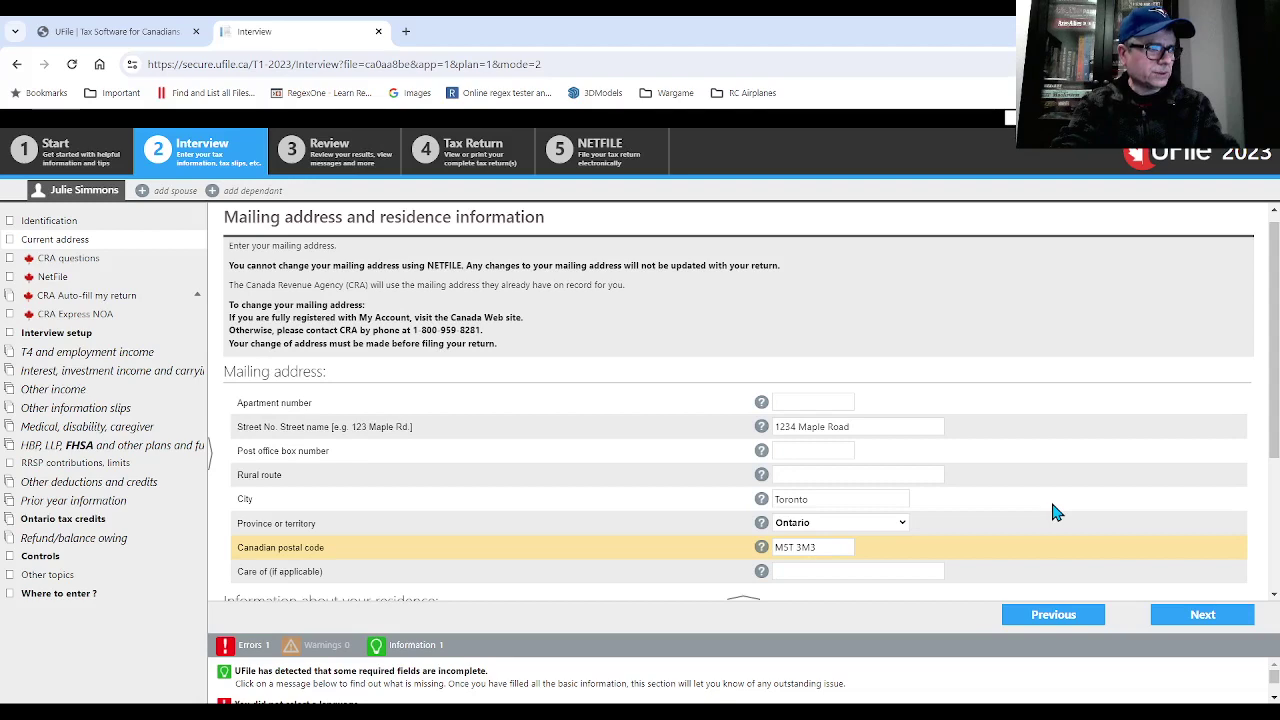
pyautogui.press('Tab')
# - Enter the taxpayer's home phone number
pyautogui.scroll(-2, 1058, 505)
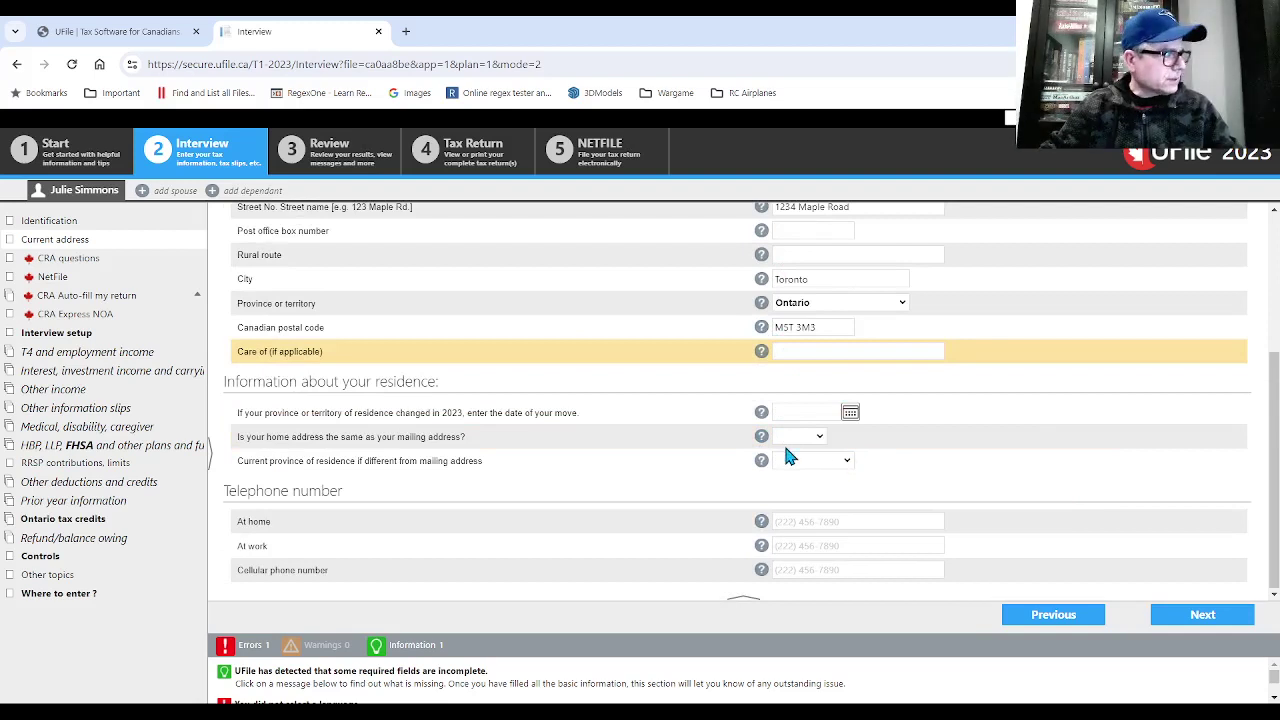
pyautogui.click(808, 524)
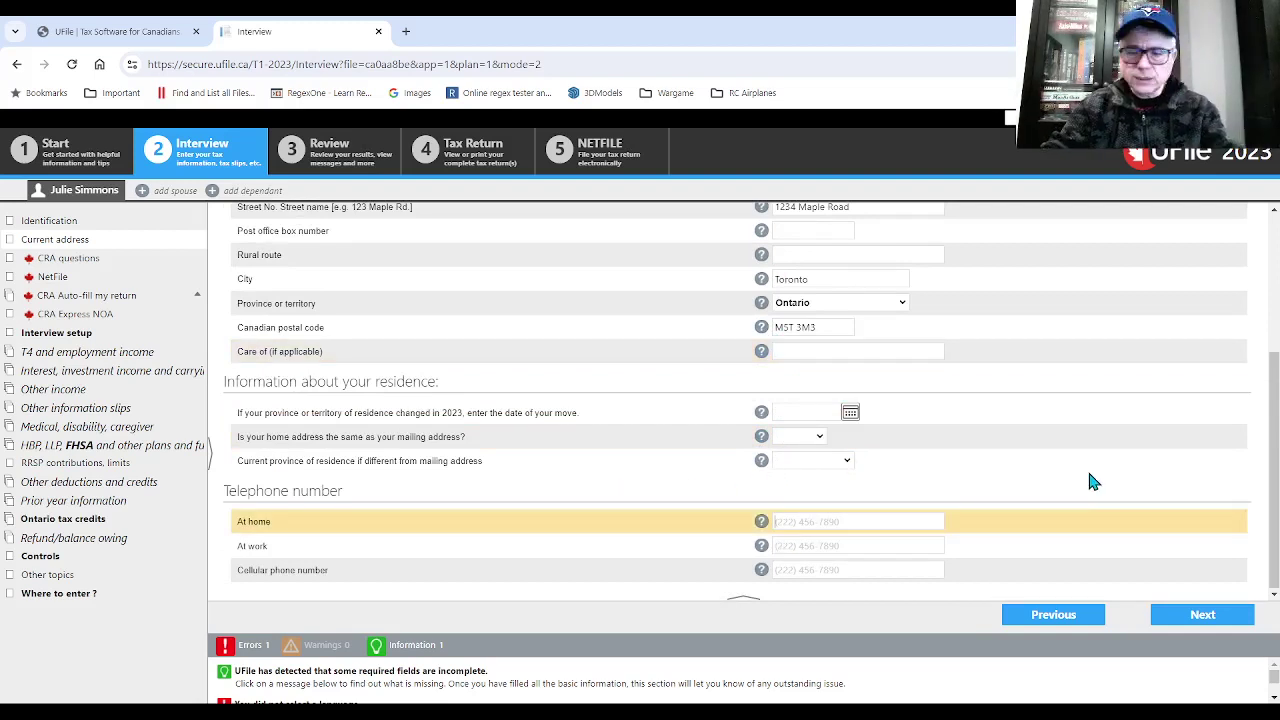
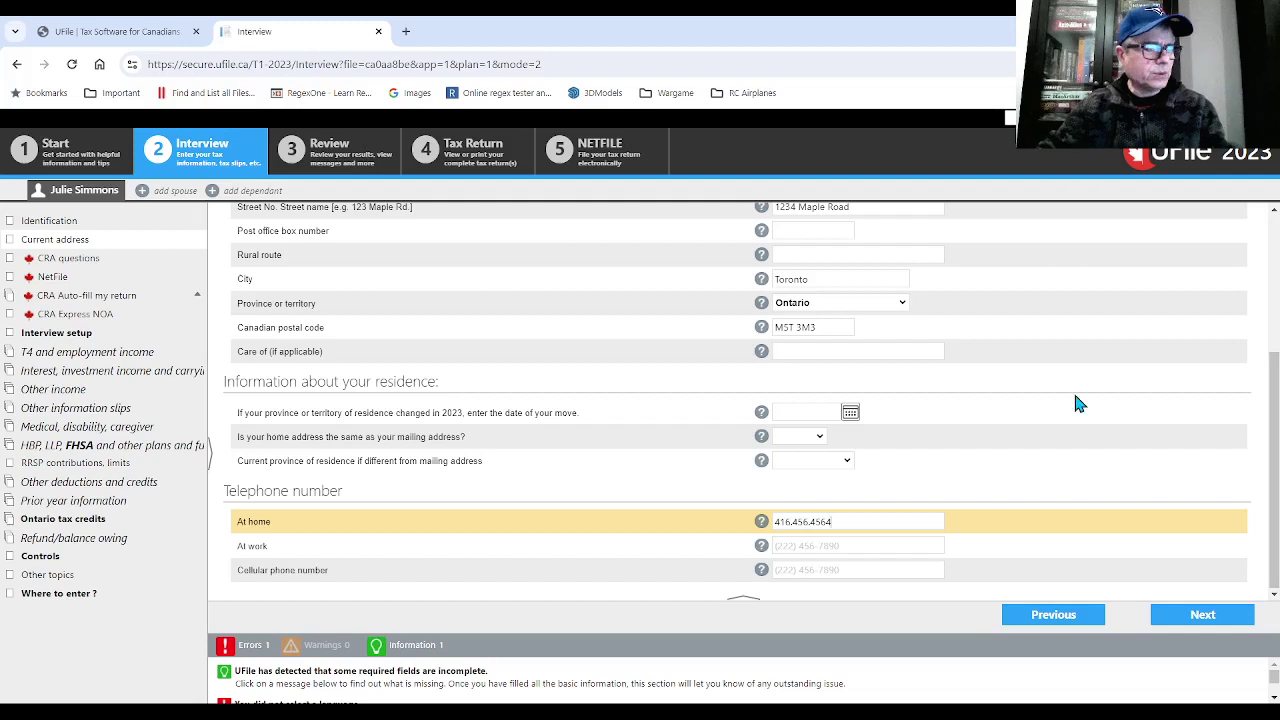
pyautogui.press('Tab')
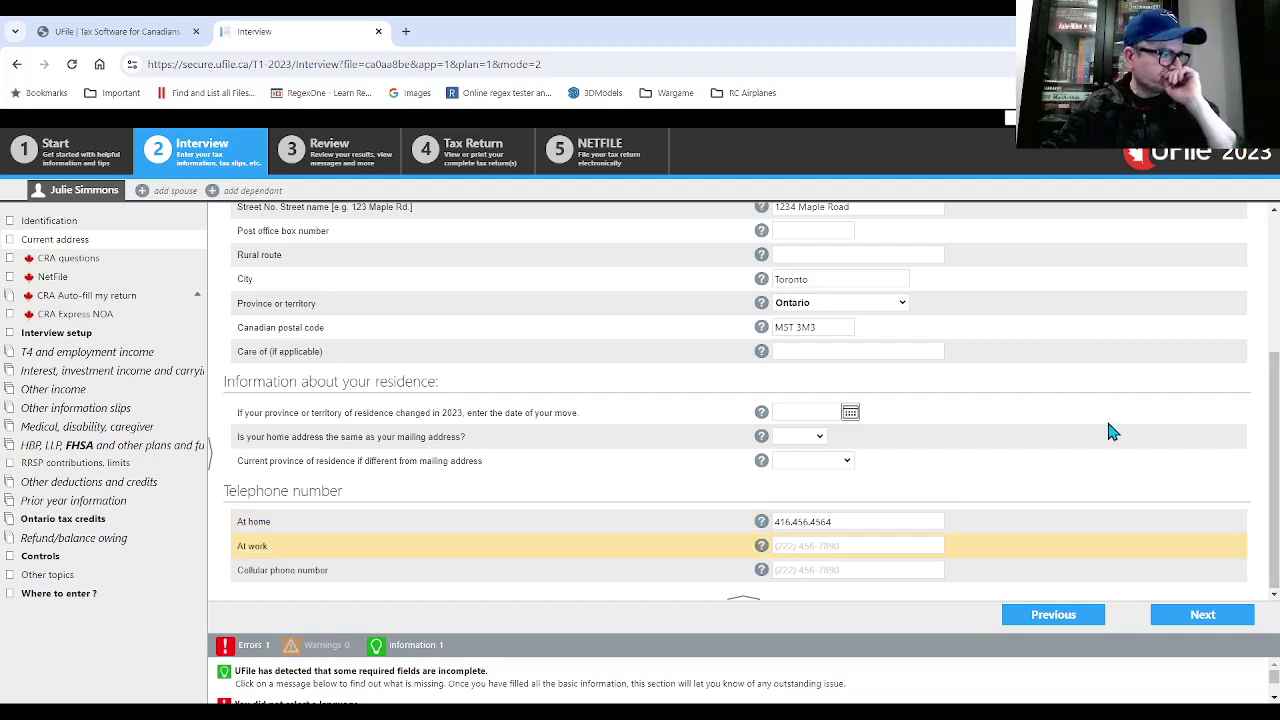
# - On the CRA questions, choose English correspondence and answer No to first-time filing
pyautogui.click(1190, 614)
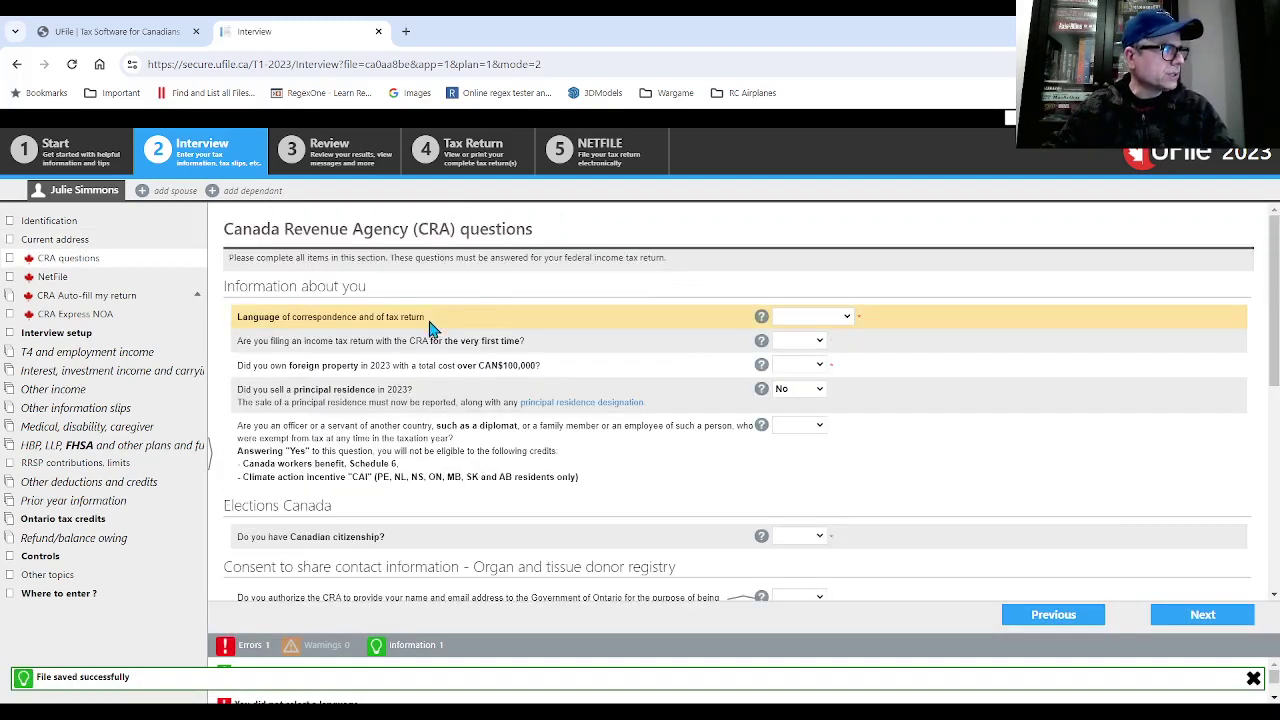
pyautogui.click(796, 318)
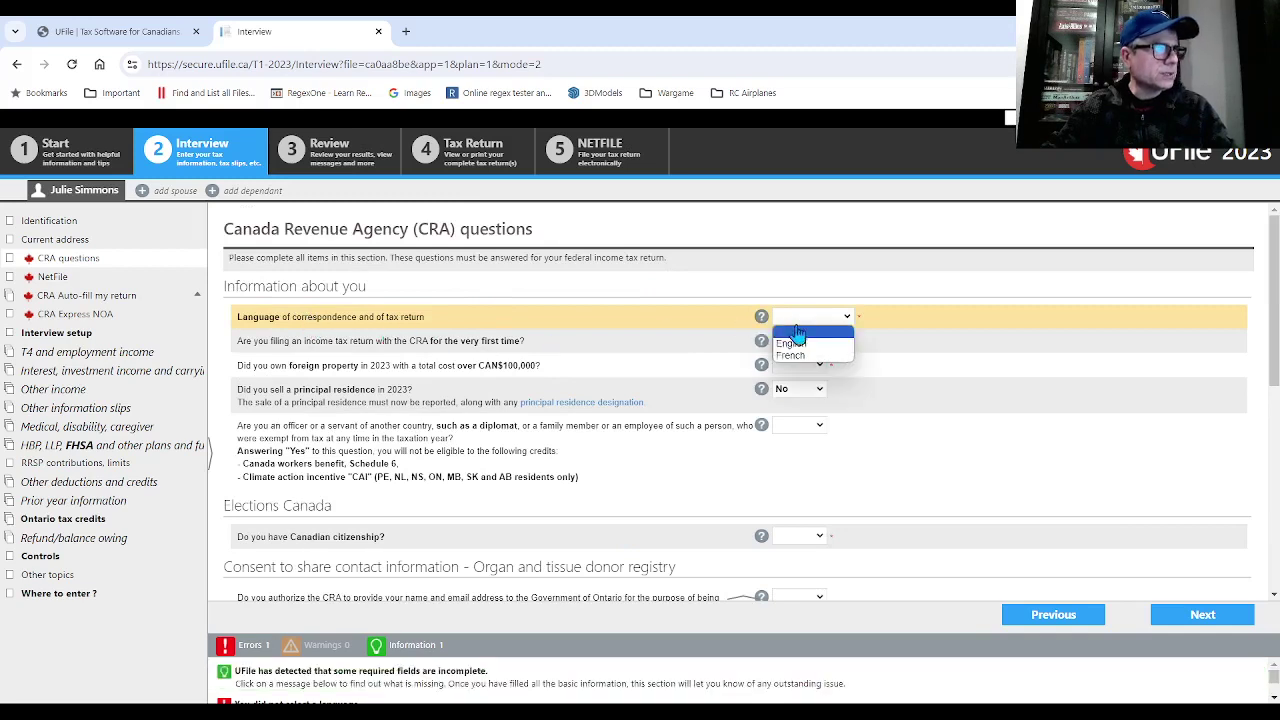
pyautogui.click(806, 344)
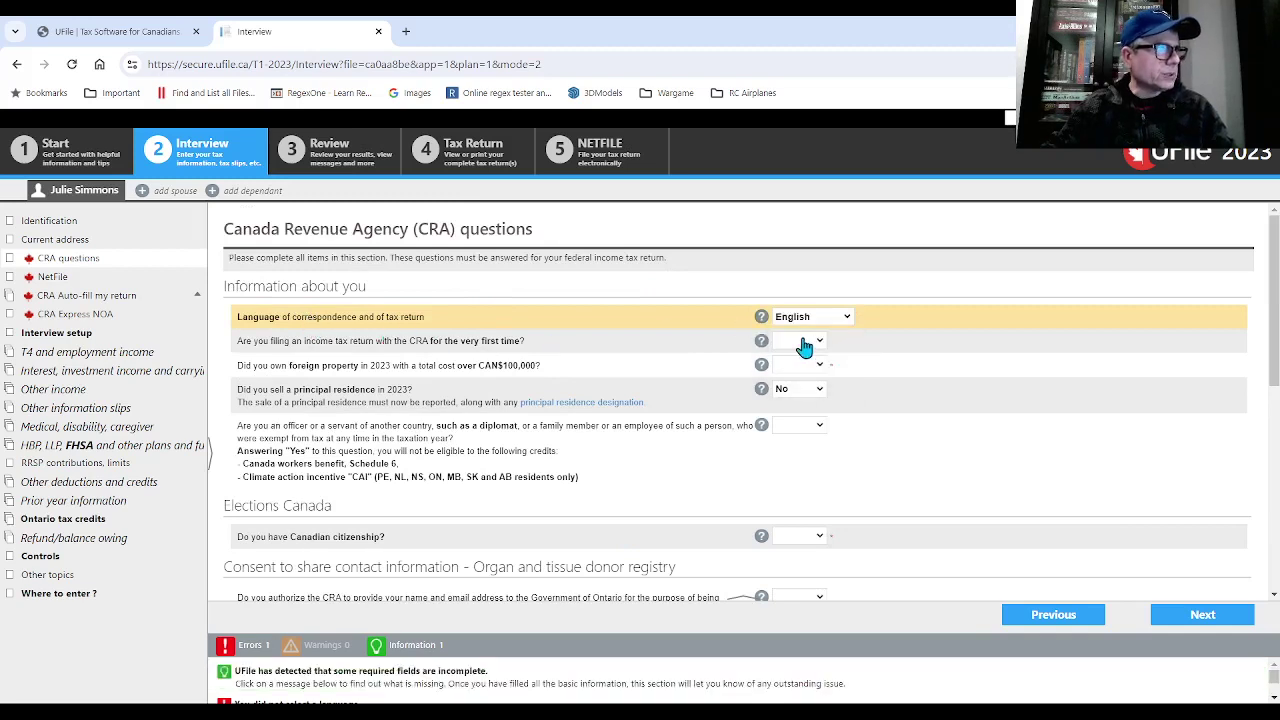
pyautogui.click(813, 345)
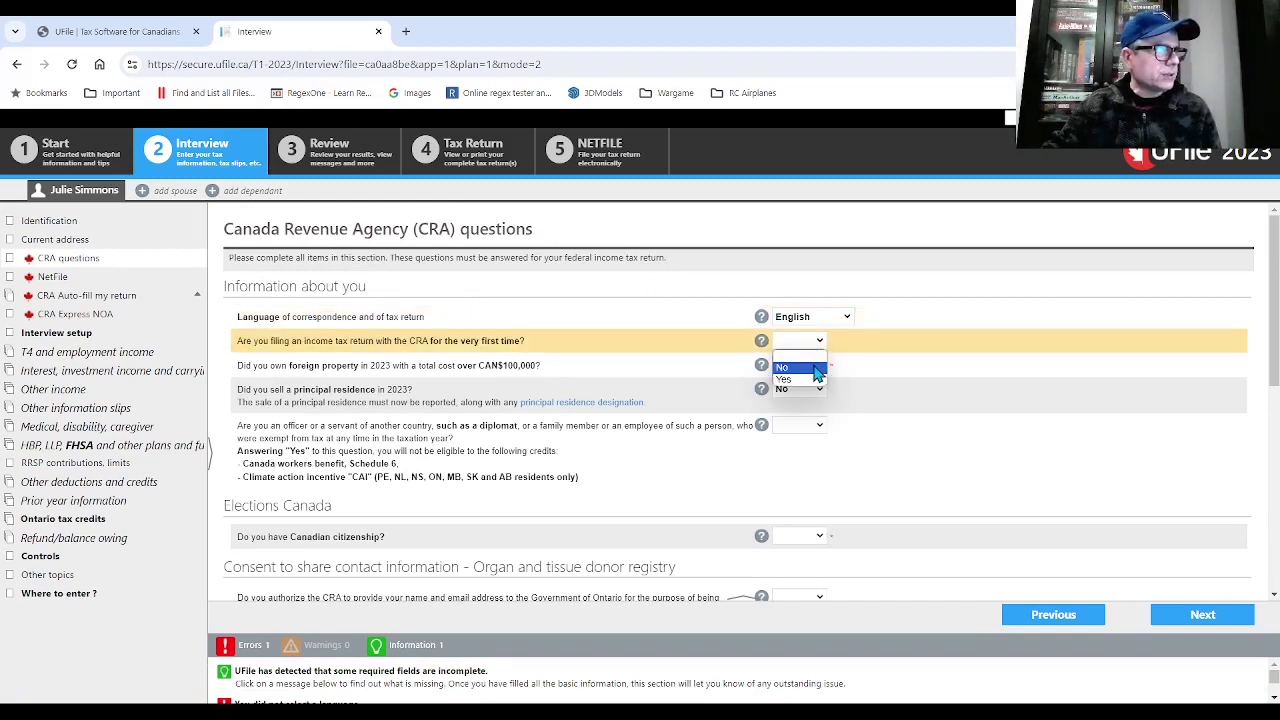
pyautogui.click(799, 368)
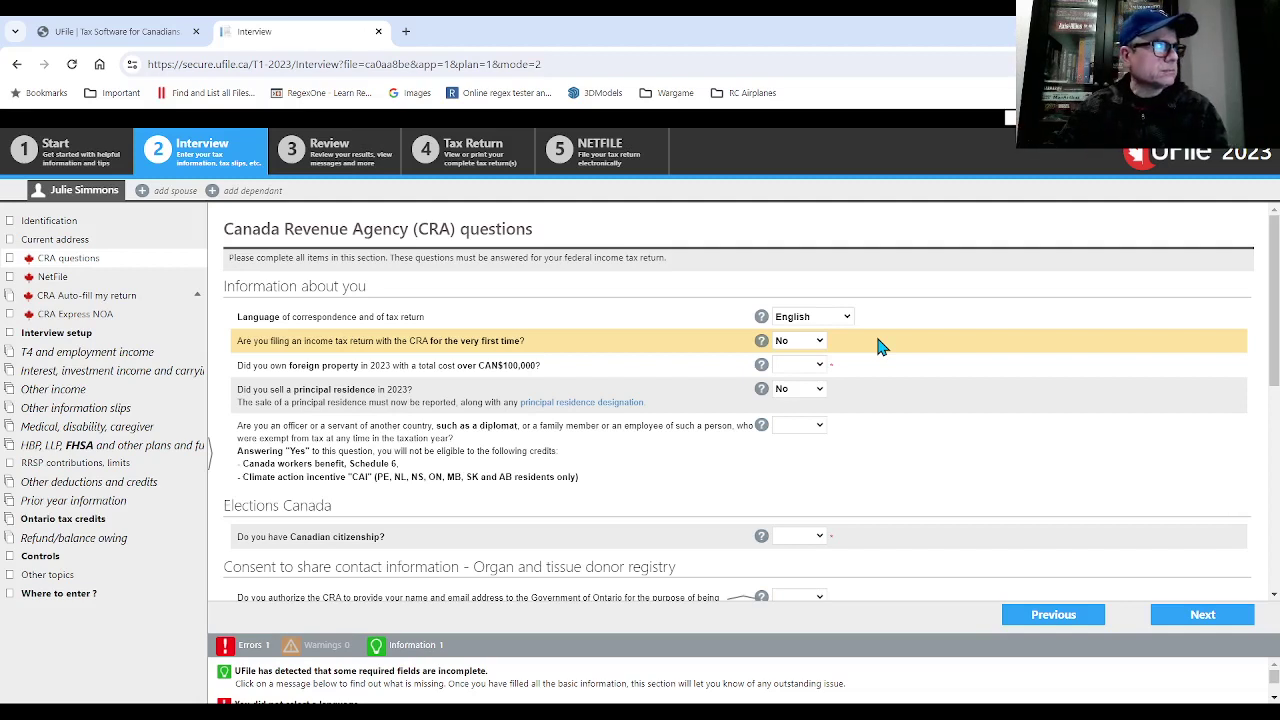
# - Answer No to owning foreign property and to the diplomat question
pyautogui.click(797, 372)
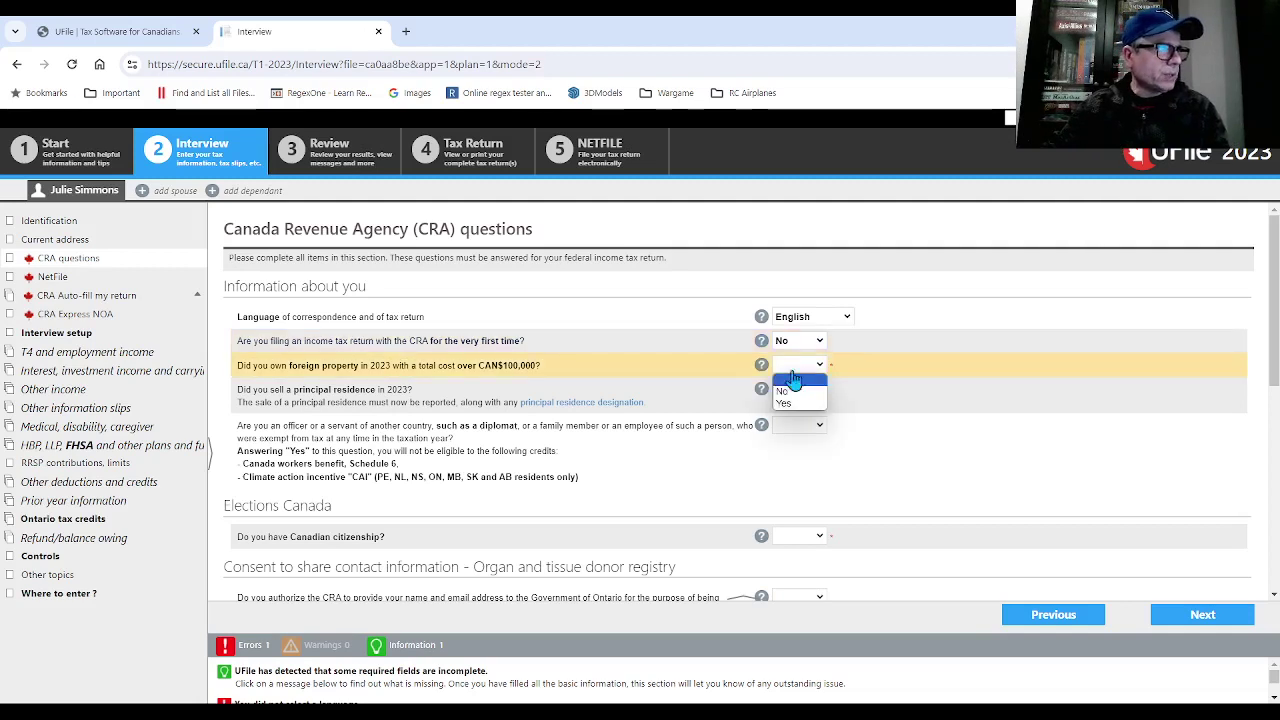
pyautogui.click(792, 404)
pyautogui.click(818, 430)
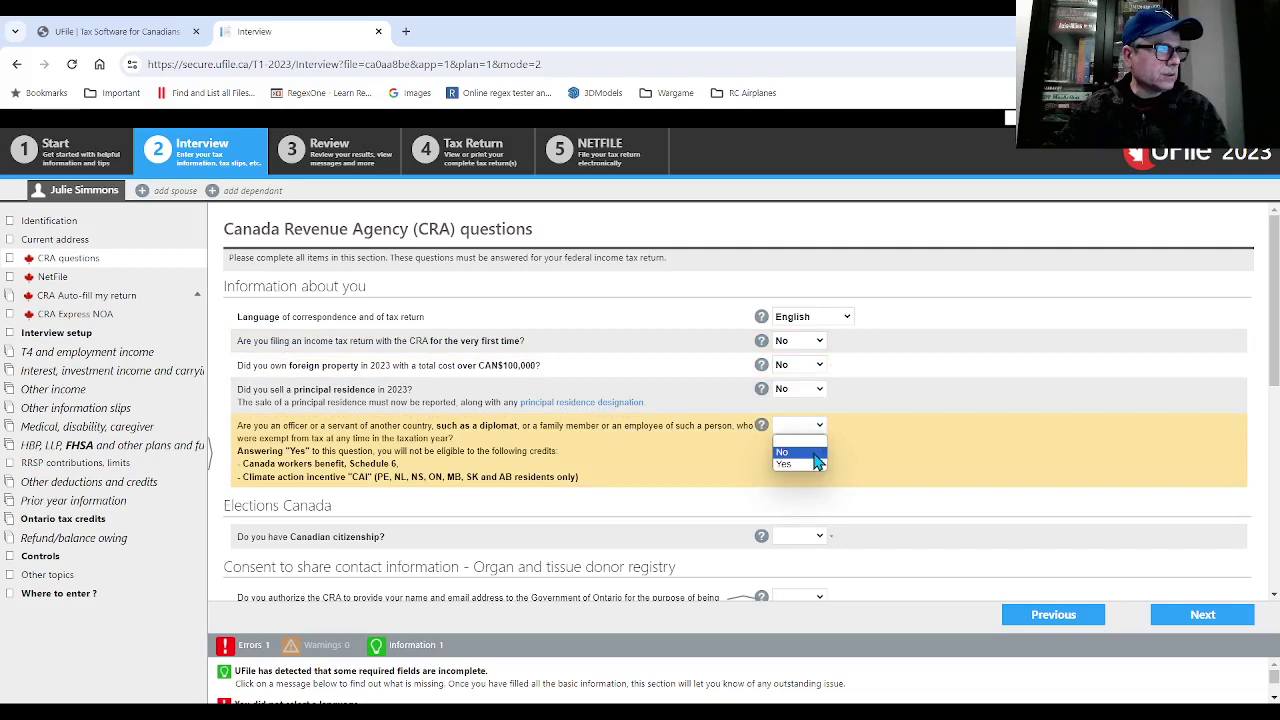
pyautogui.click(814, 453)
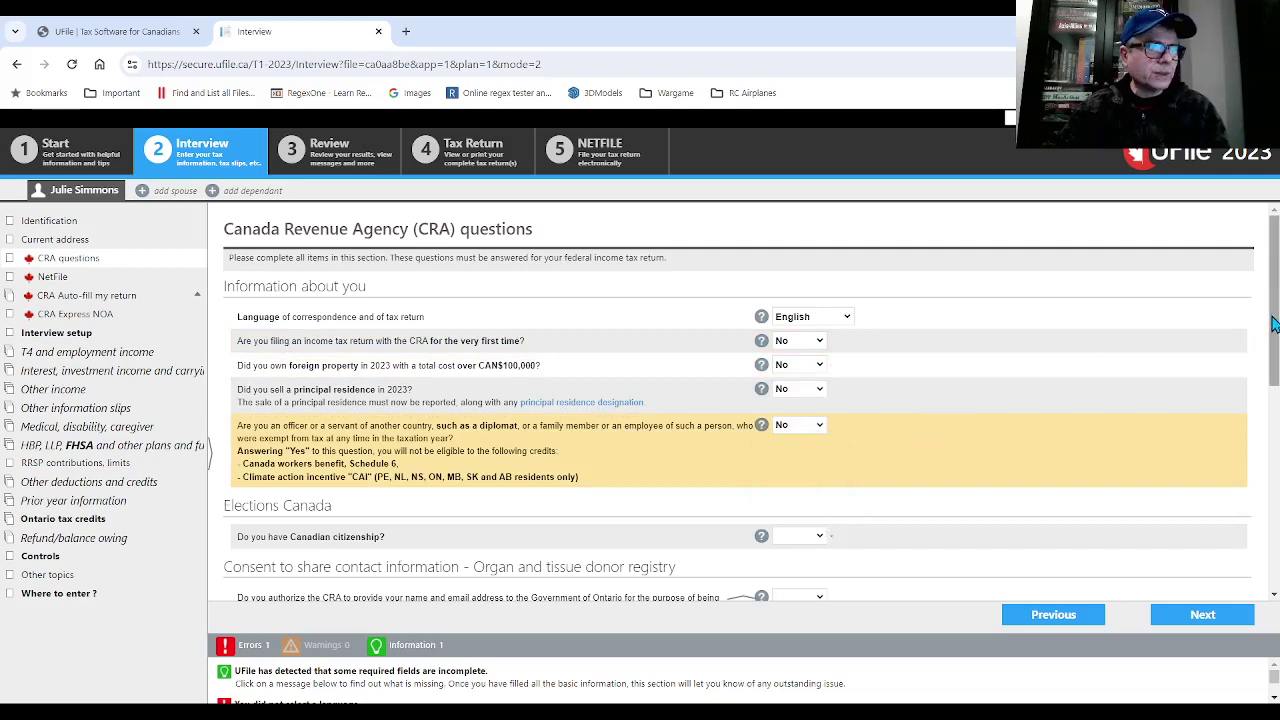
# - Answer Yes to Canadian citizenship, Elections Canada consent and organ donor registry consent
pyautogui.scroll(-3, 1155, 410)
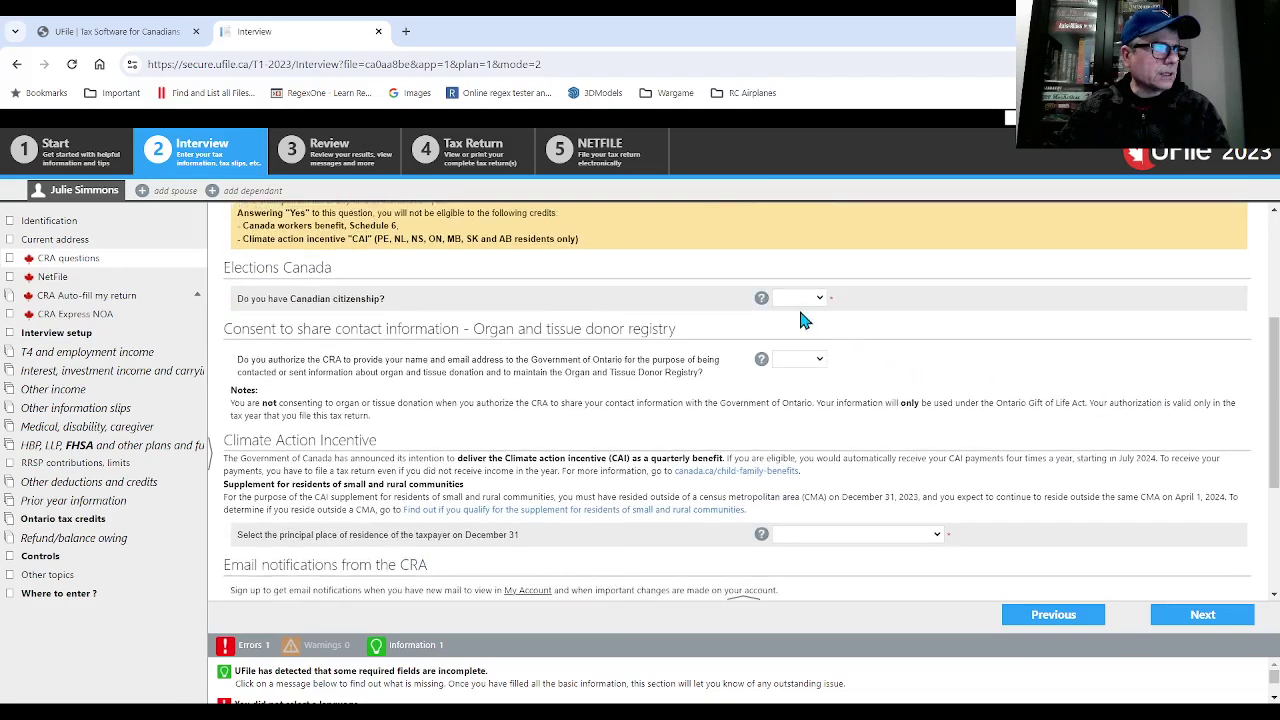
pyautogui.click(800, 298)
pyautogui.click(795, 330)
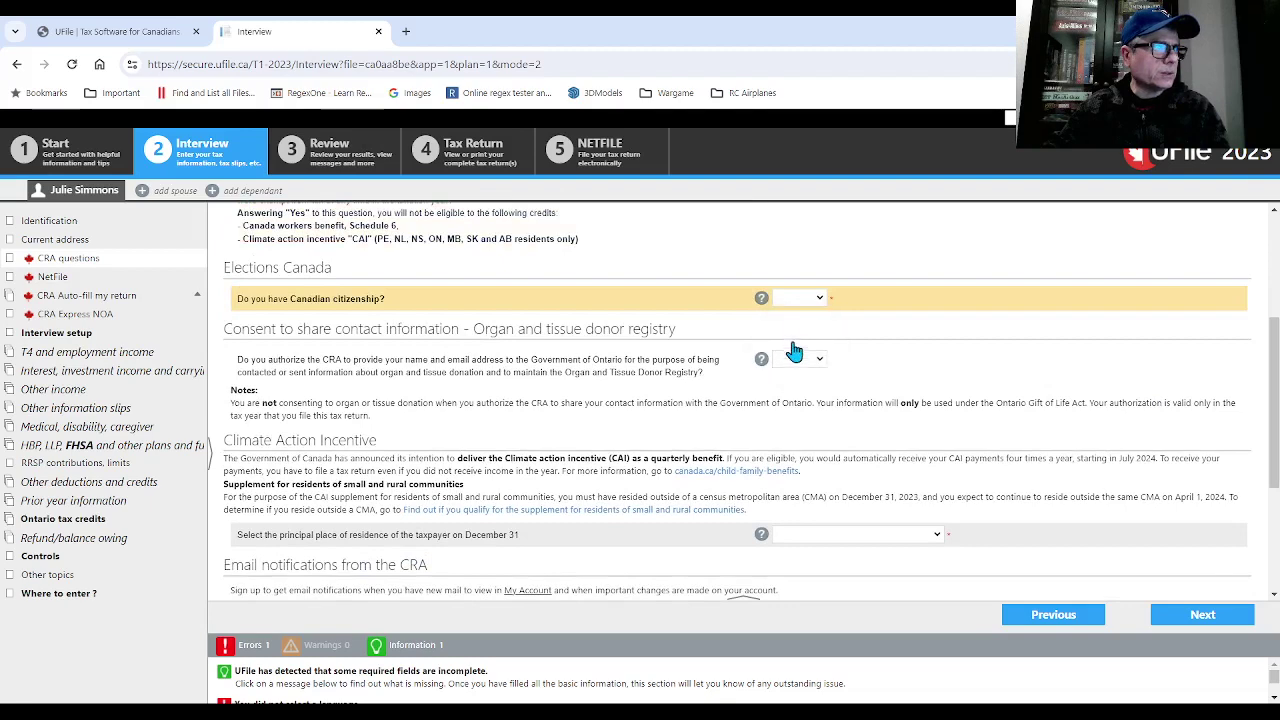
pyautogui.click(794, 342)
pyautogui.click(809, 328)
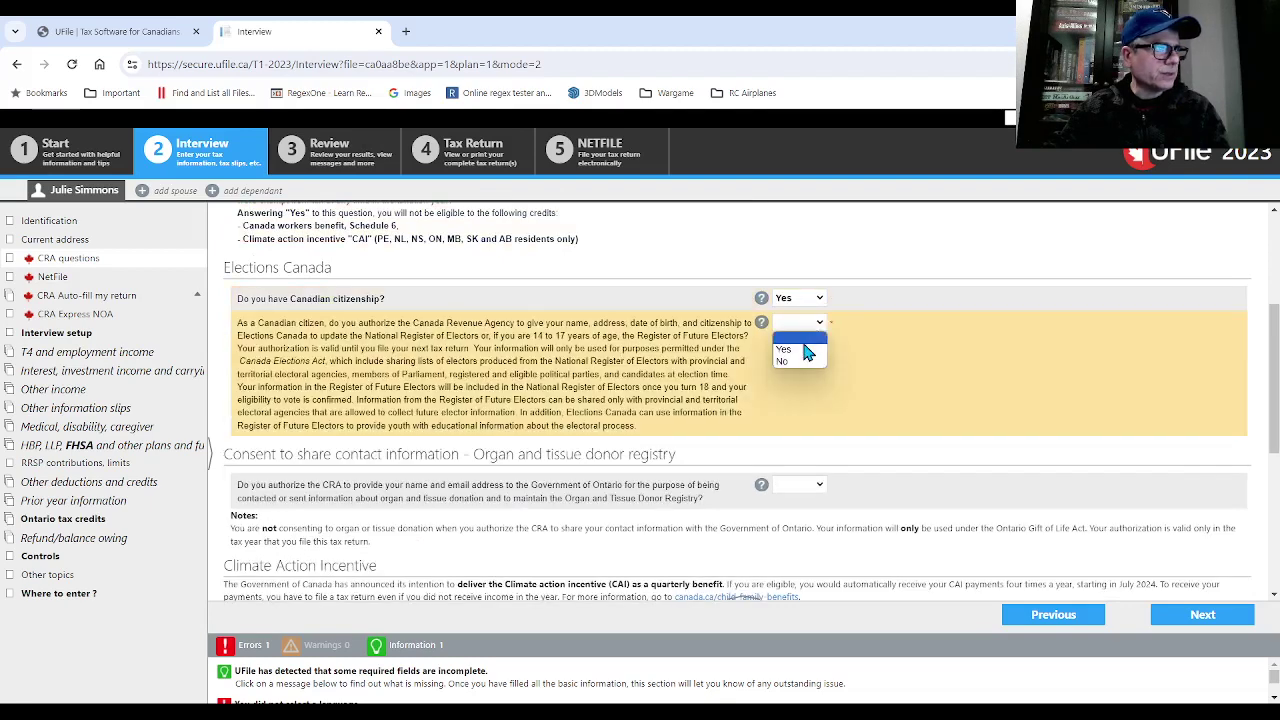
pyautogui.click(808, 349)
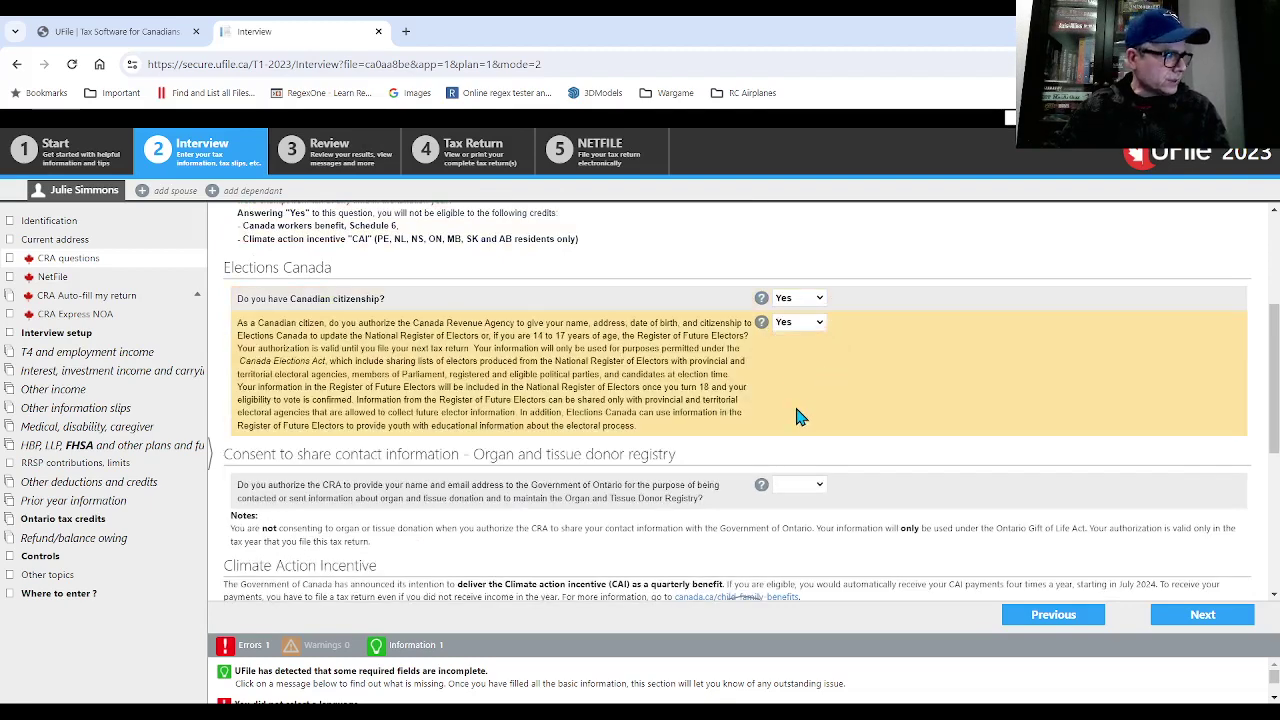
pyautogui.click(801, 497)
pyautogui.click(806, 525)
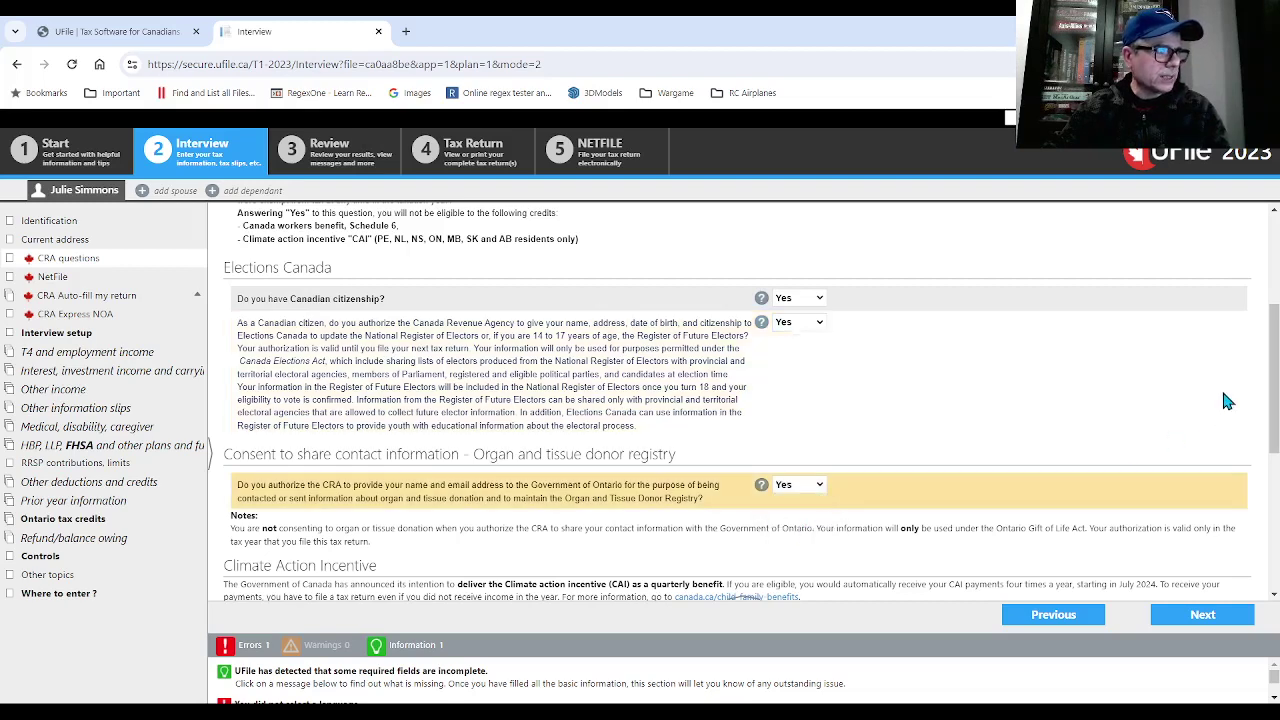
# - Set the December 31 place of residence to CMA: Toronto
pyautogui.scroll(-3, 1272, 400)
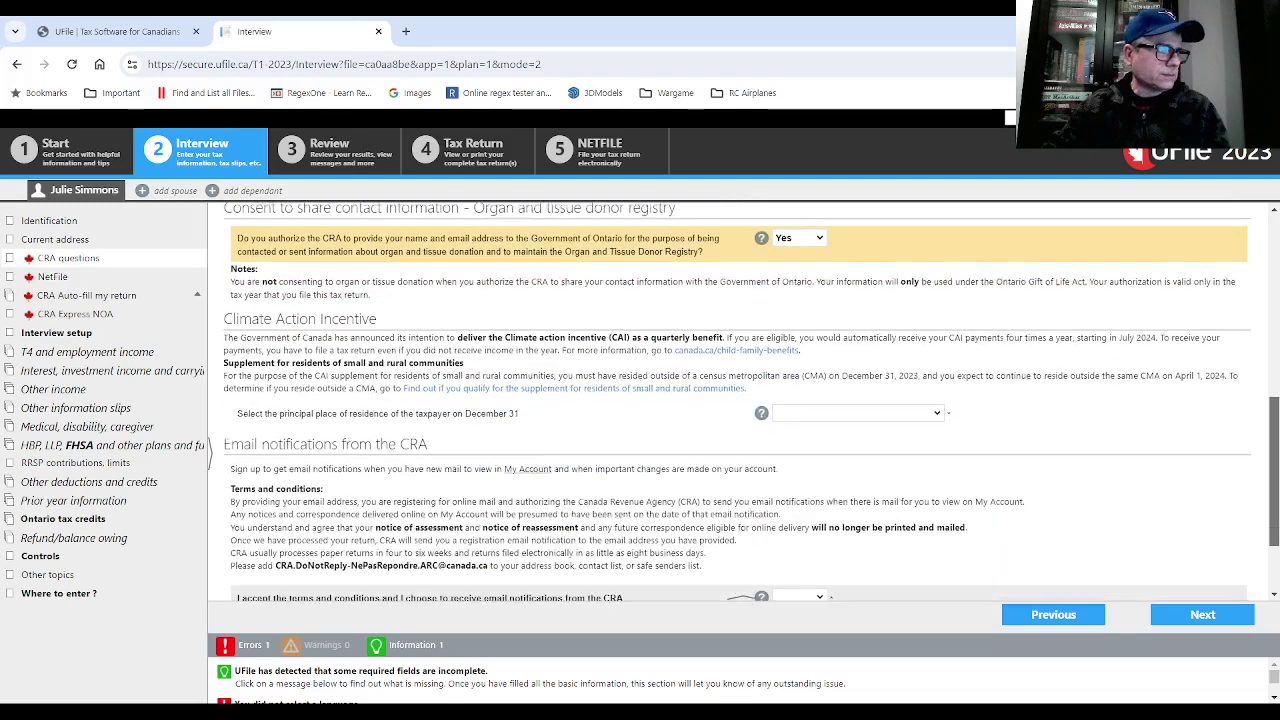
pyautogui.scroll(-1, 1146, 454)
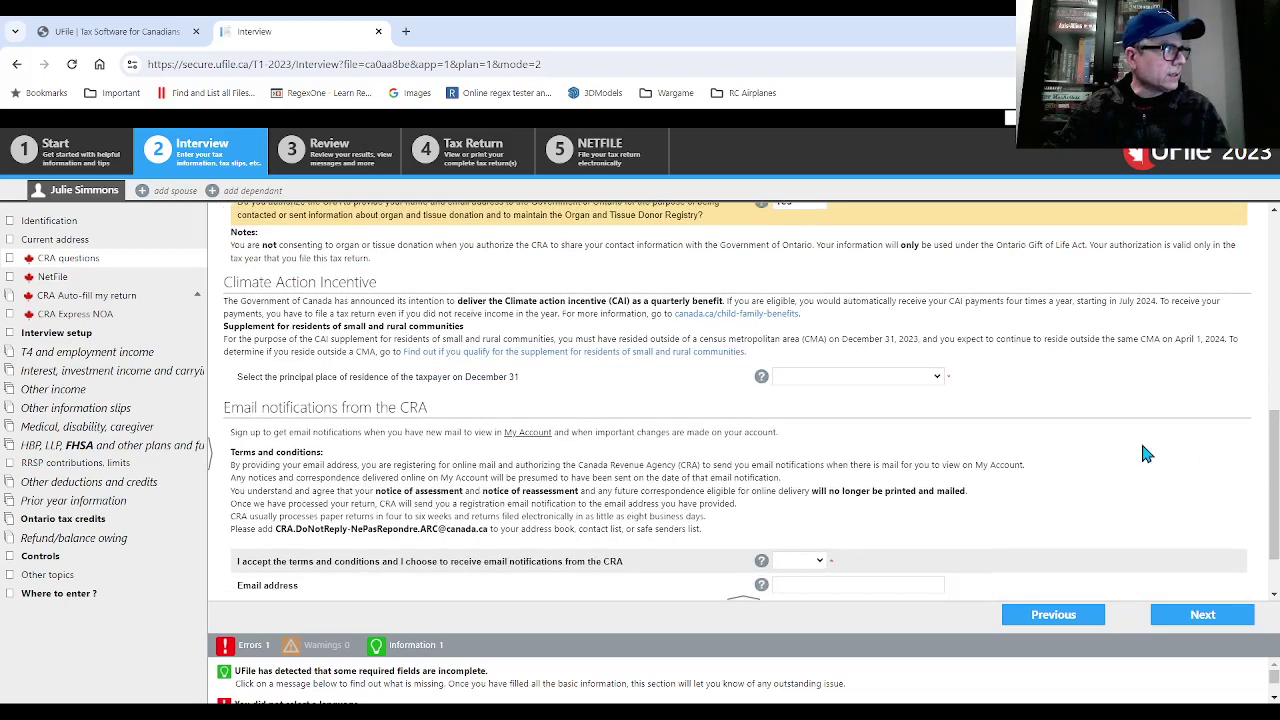
pyautogui.click(921, 382)
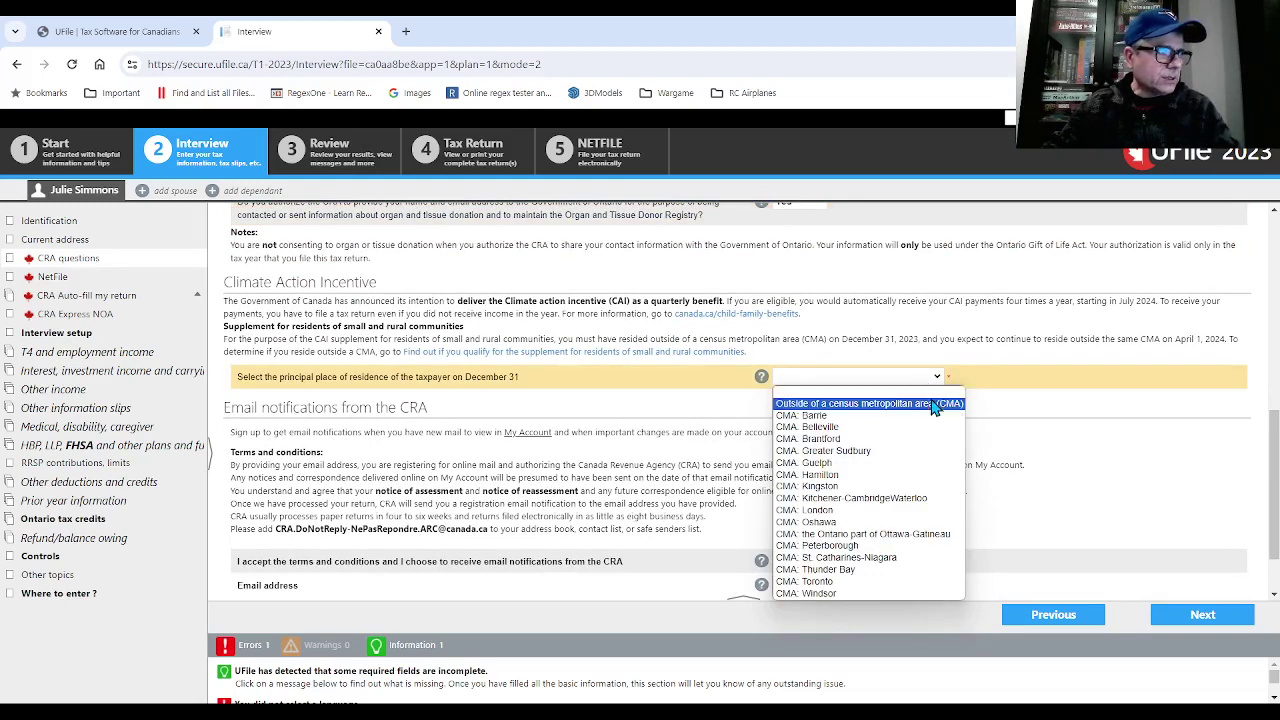
pyautogui.click(908, 582)
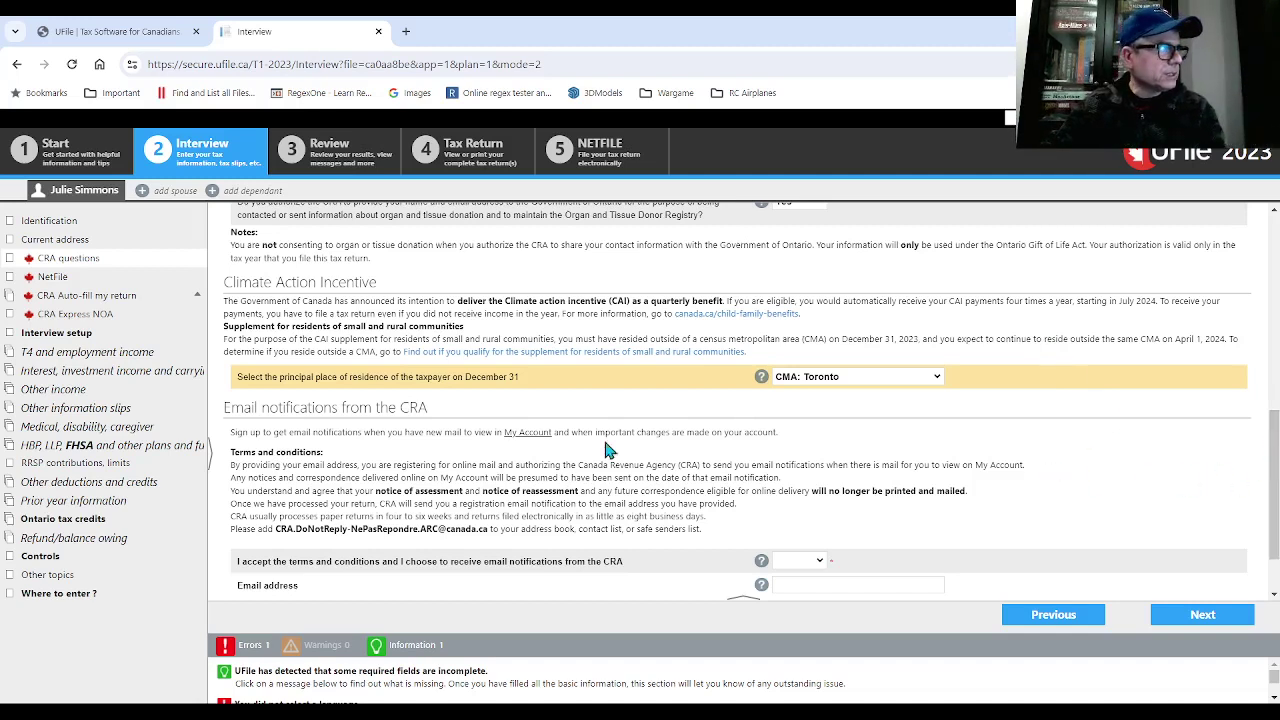
# - Answer No to accepting the CRA email notification terms
pyautogui.moveTo(1272, 430); pyautogui.dragTo(1276, 465)
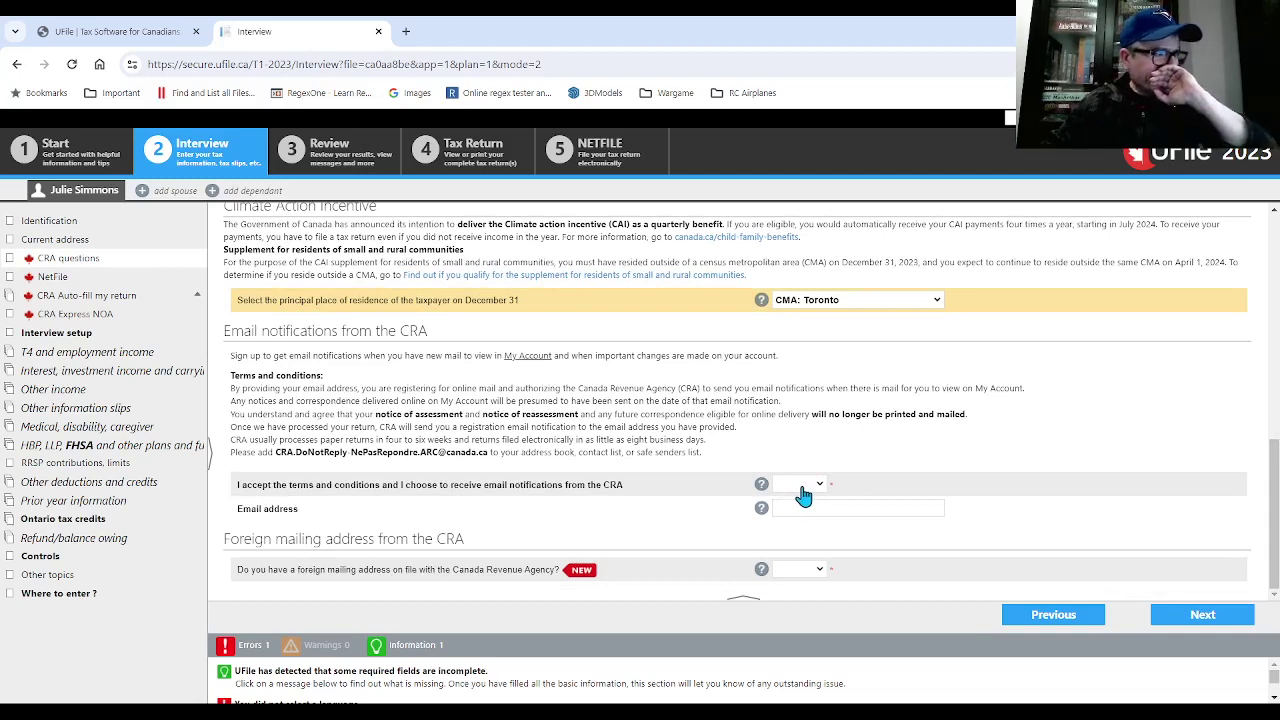
pyautogui.click(803, 486)
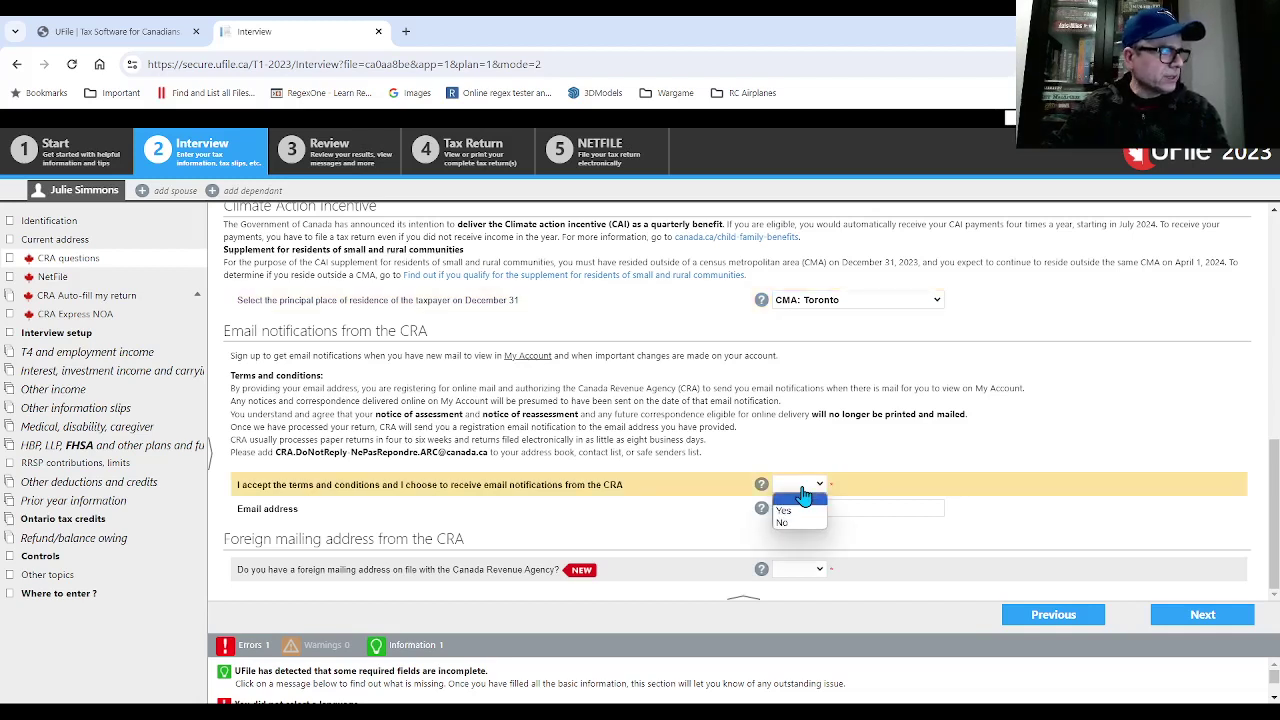
pyautogui.click(784, 521)
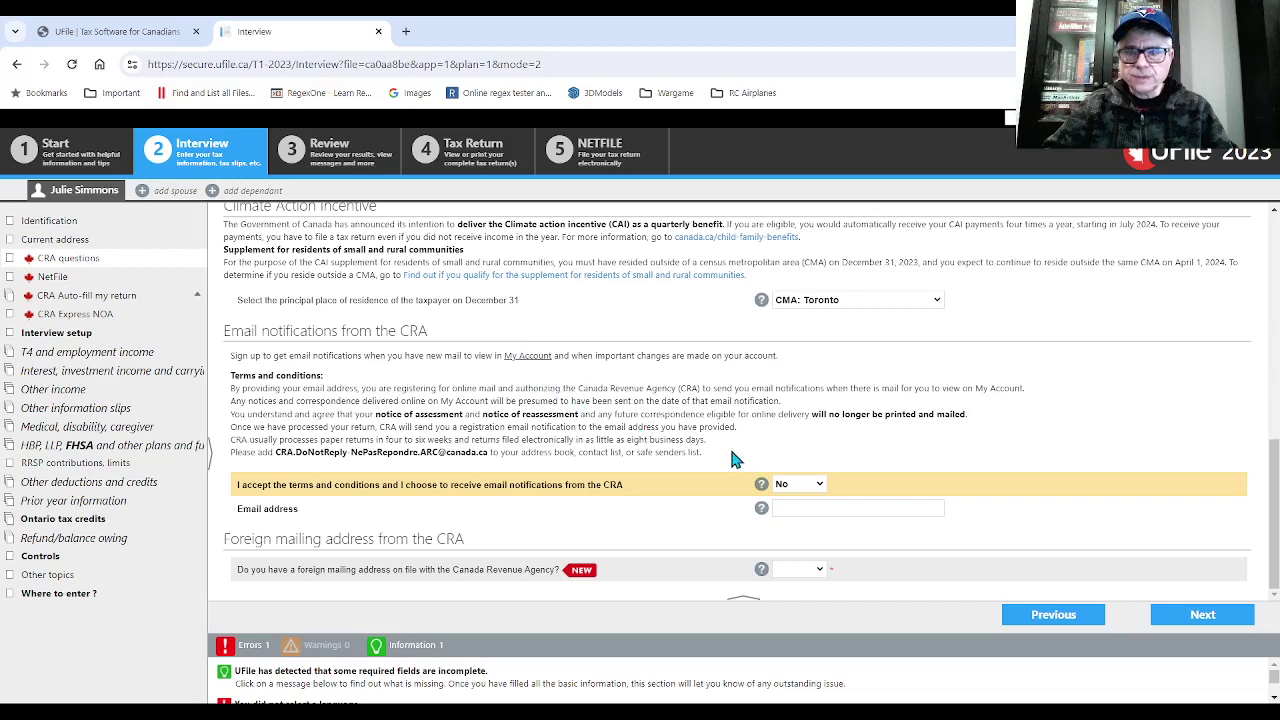
pyautogui.click(810, 583)
# - Answer No to having a foreign mailing address and continue past the NetFile page
pyautogui.click(813, 590)
pyautogui.click(813, 590)
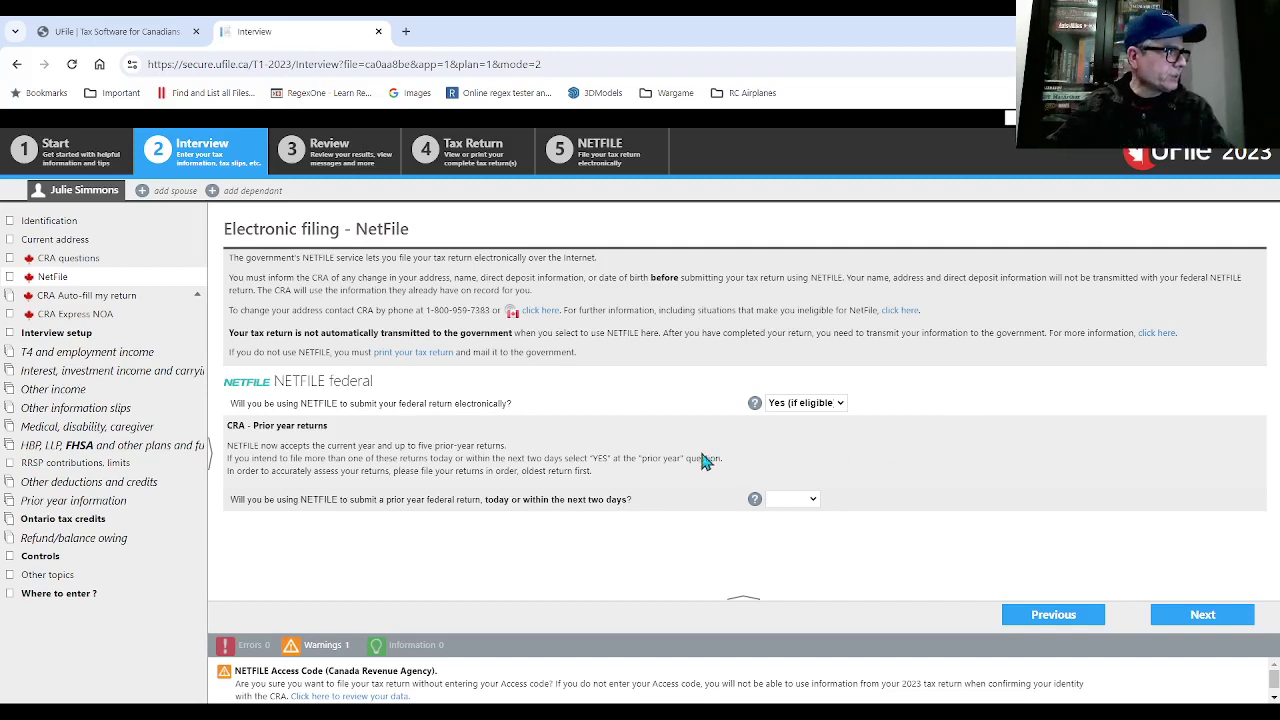
pyautogui.click(1200, 628)
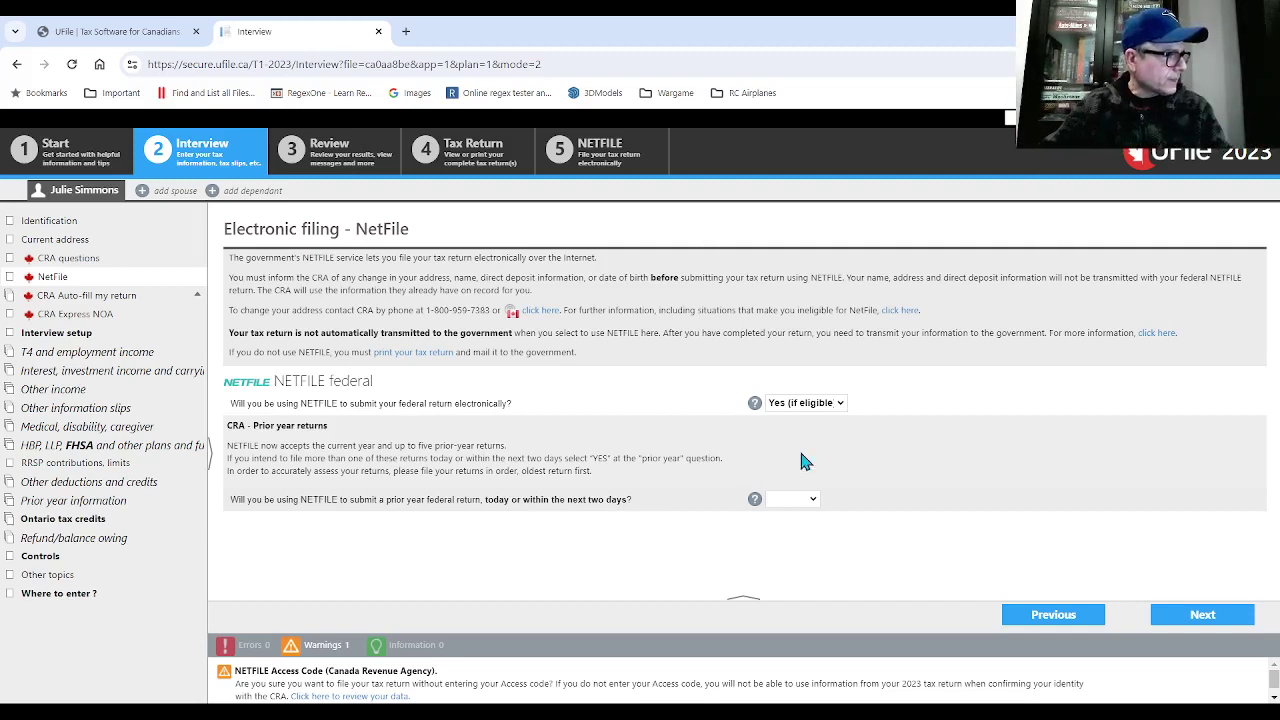
pyautogui.click(1206, 622)
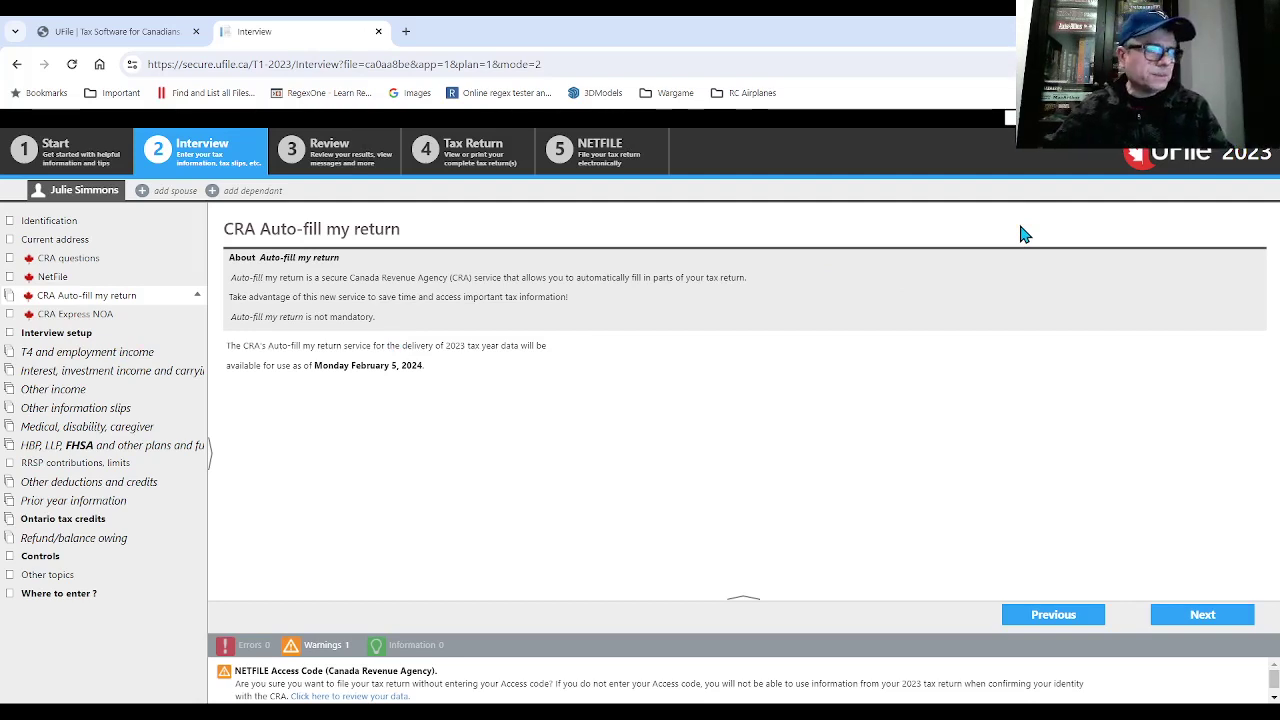
# - Continue past the CRA Auto-fill my return and Express NOA pages
pyautogui.click(1189, 612)
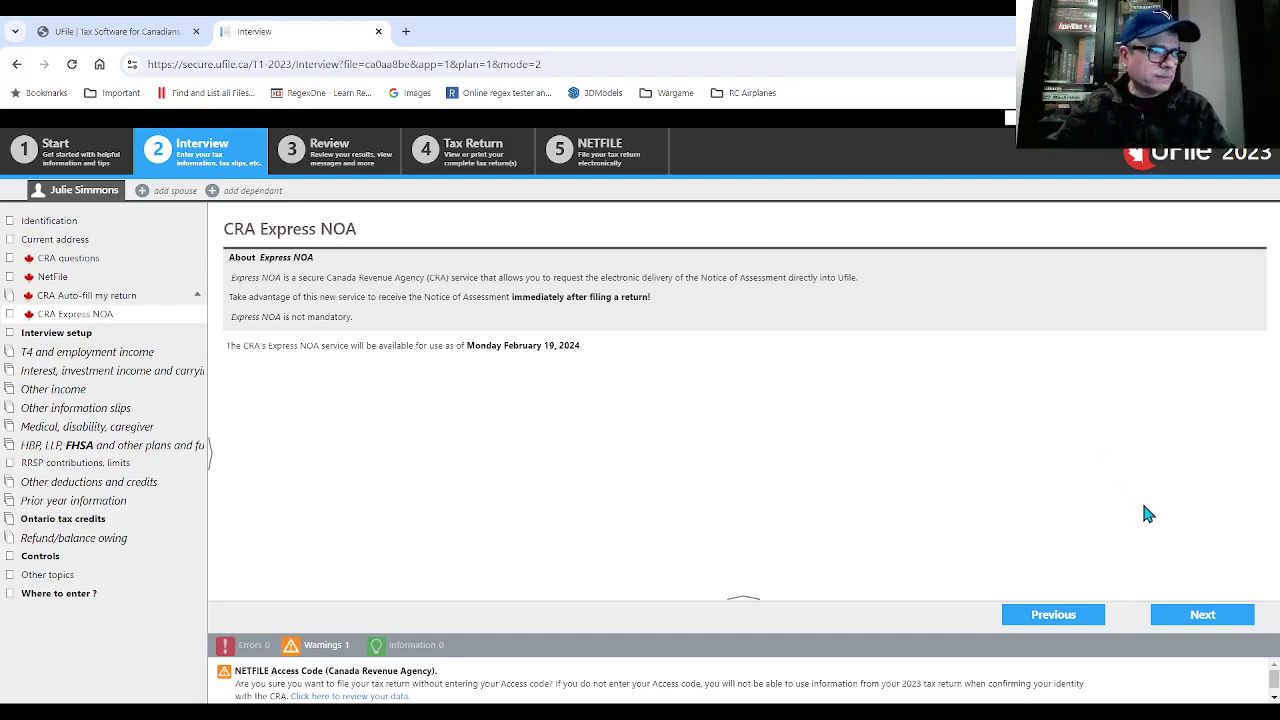
pyautogui.click(1203, 615)
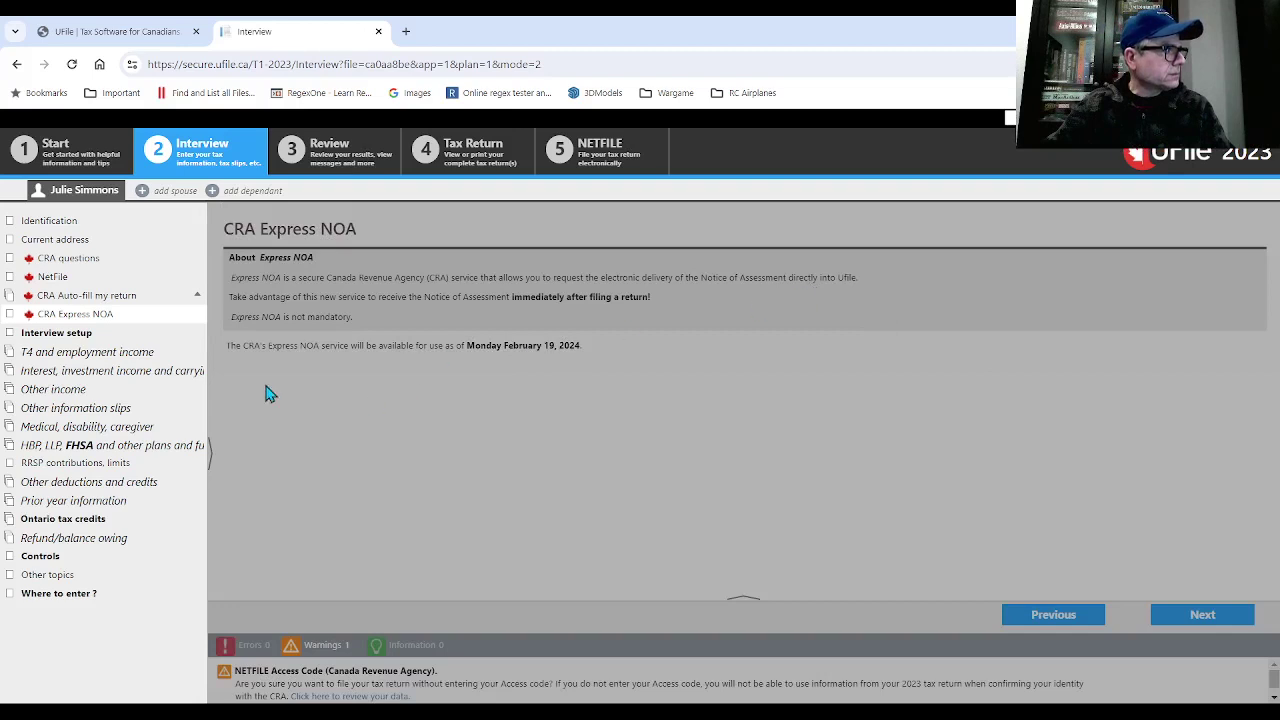
pyautogui.click(1207, 617)
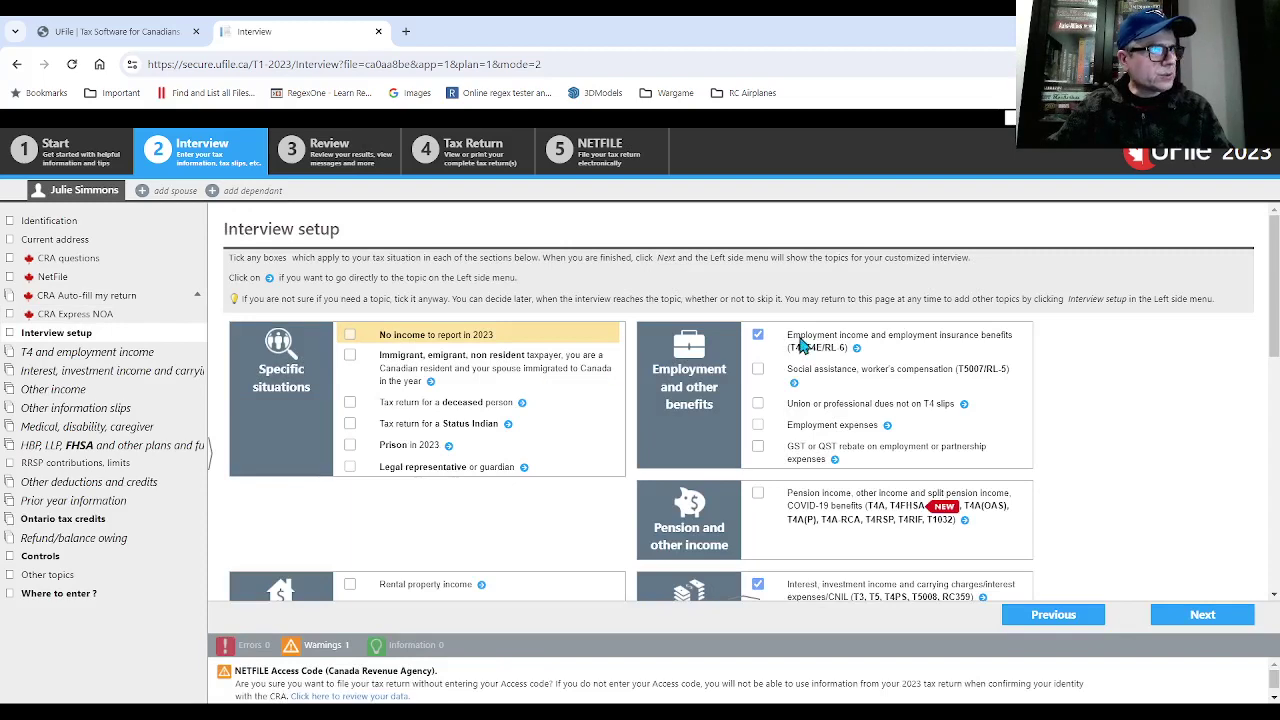
# - Tick the Student 'Tuition, education, student loans' topic and submit the interview setup
pyautogui.scroll(-3, 800, 345)
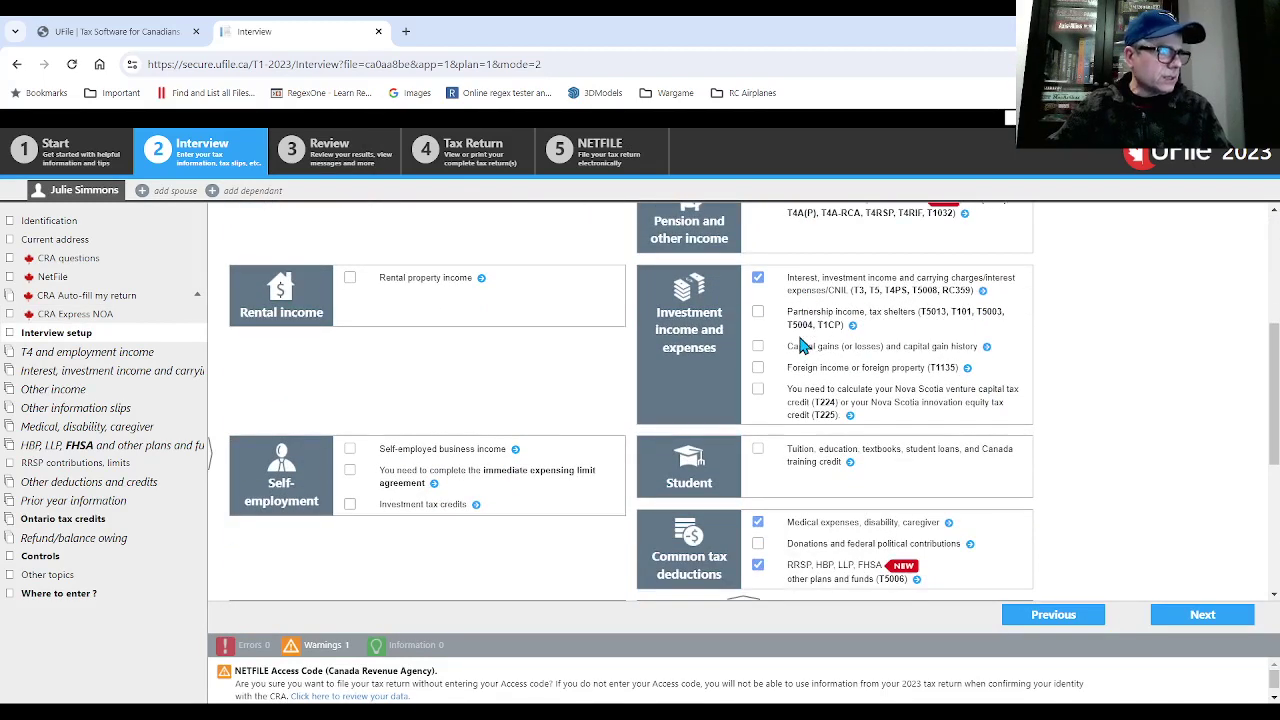
pyautogui.click(758, 449)
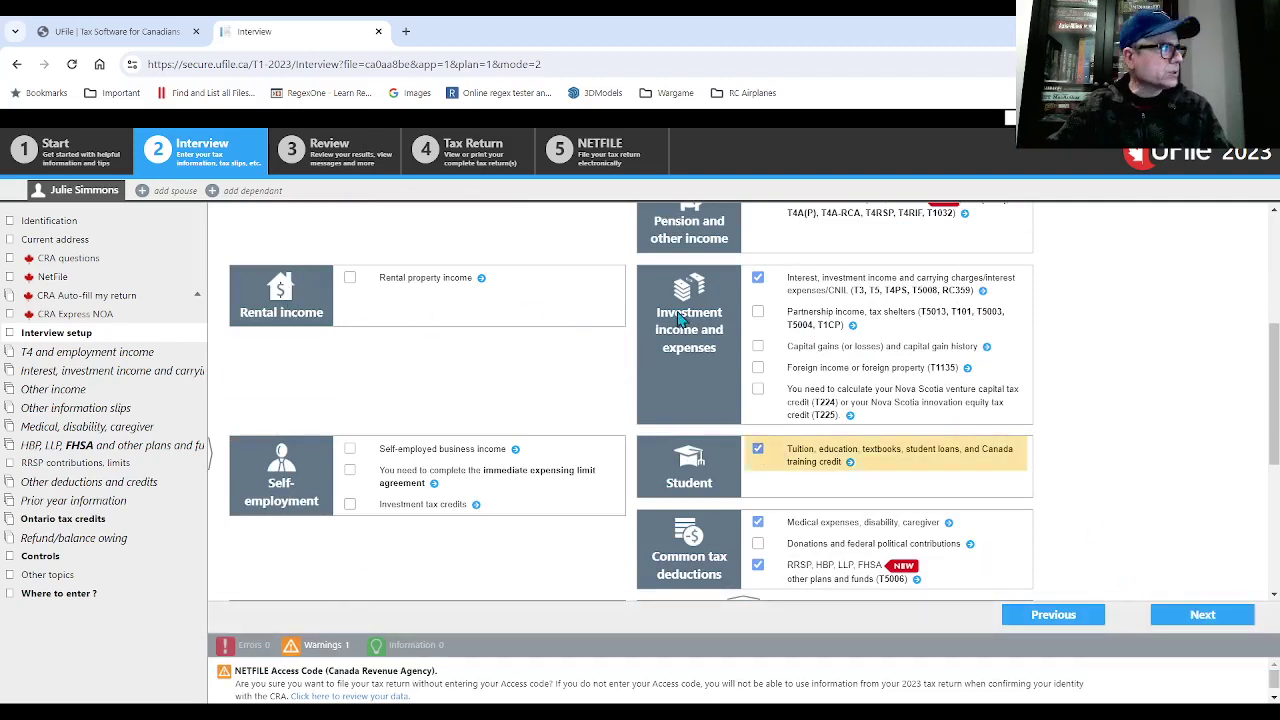
pyautogui.scroll(2, 903, 355)
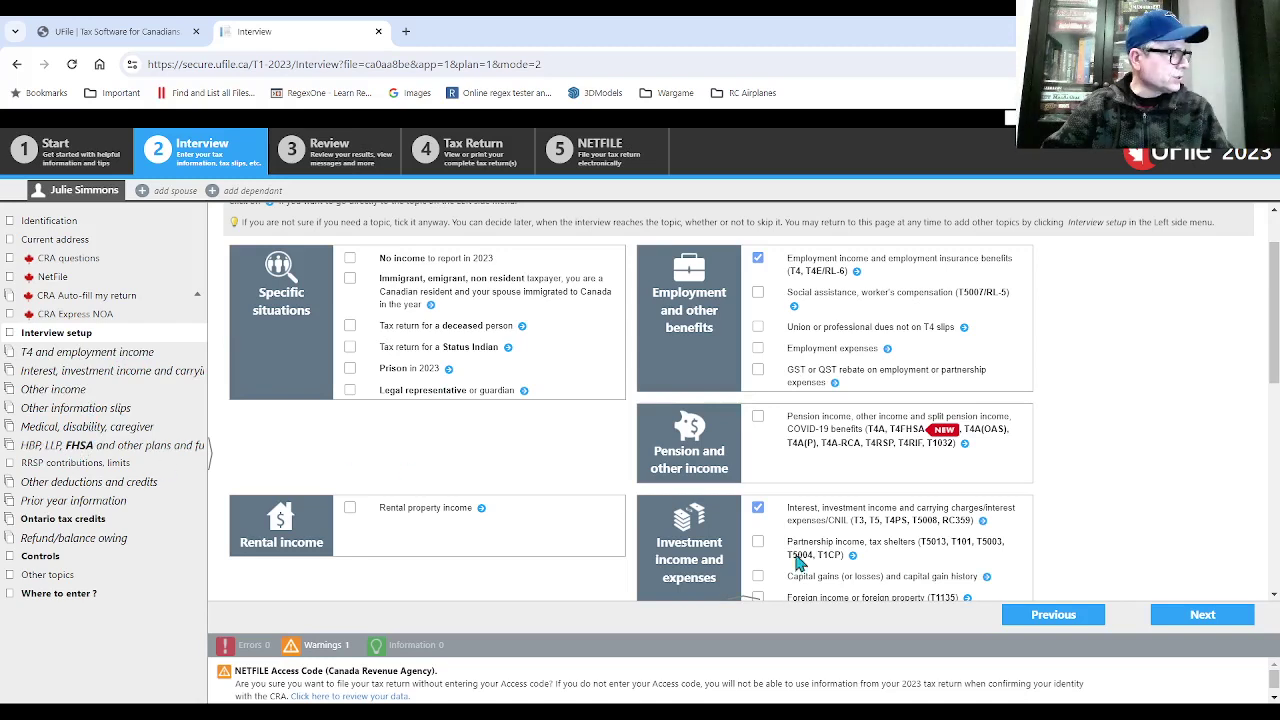
pyautogui.click(1170, 615)
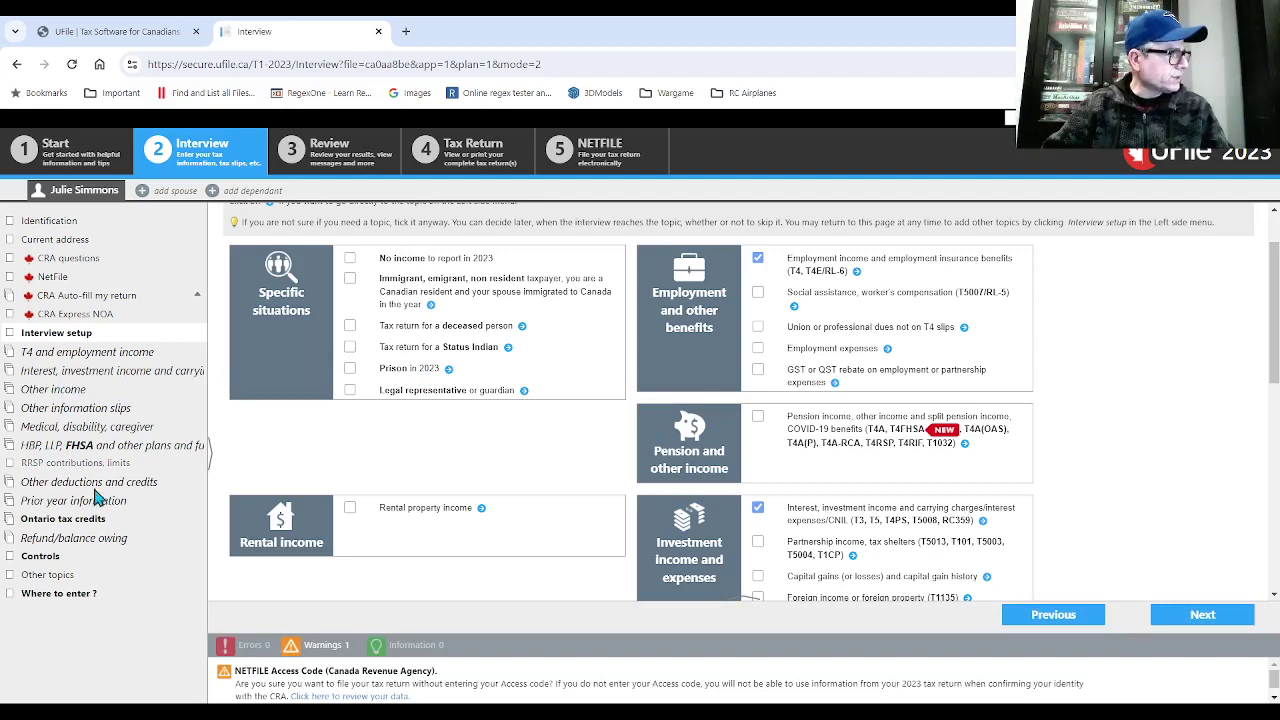
# - Save the interview setup and add a blank T4 slip for income earned outside Quebec
pyautogui.click(1190, 622)
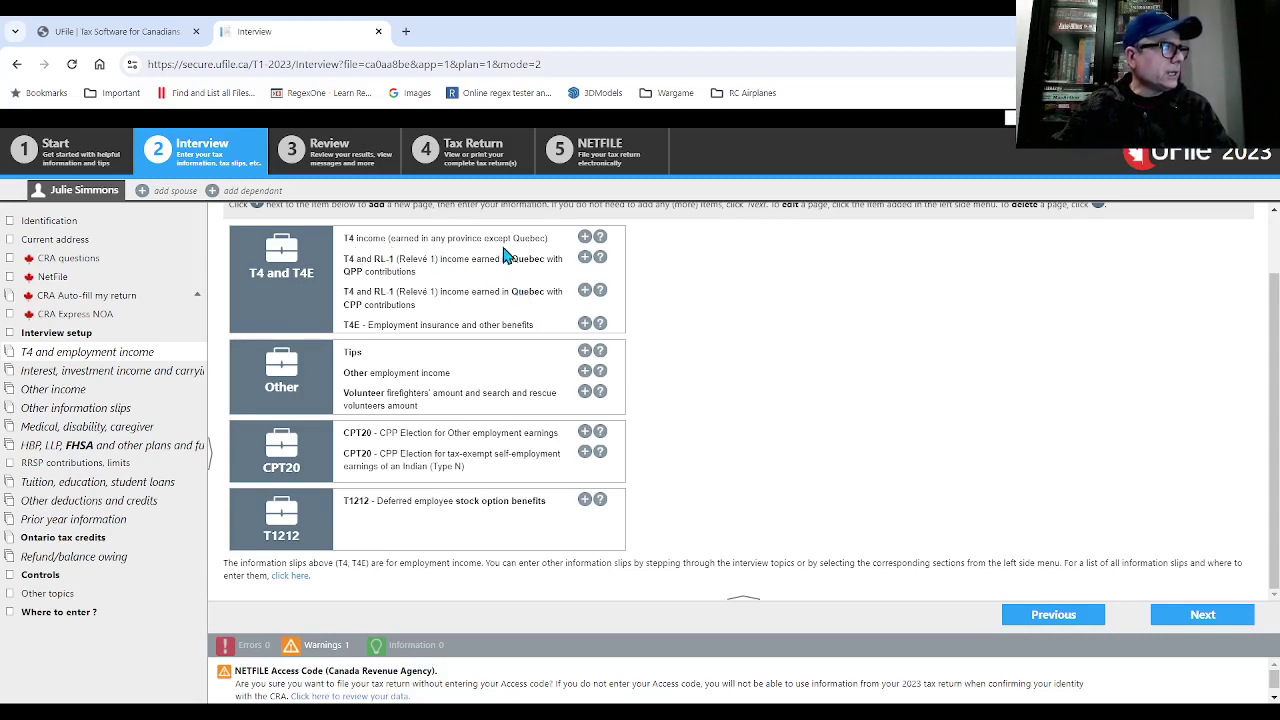
pyautogui.click(585, 237)
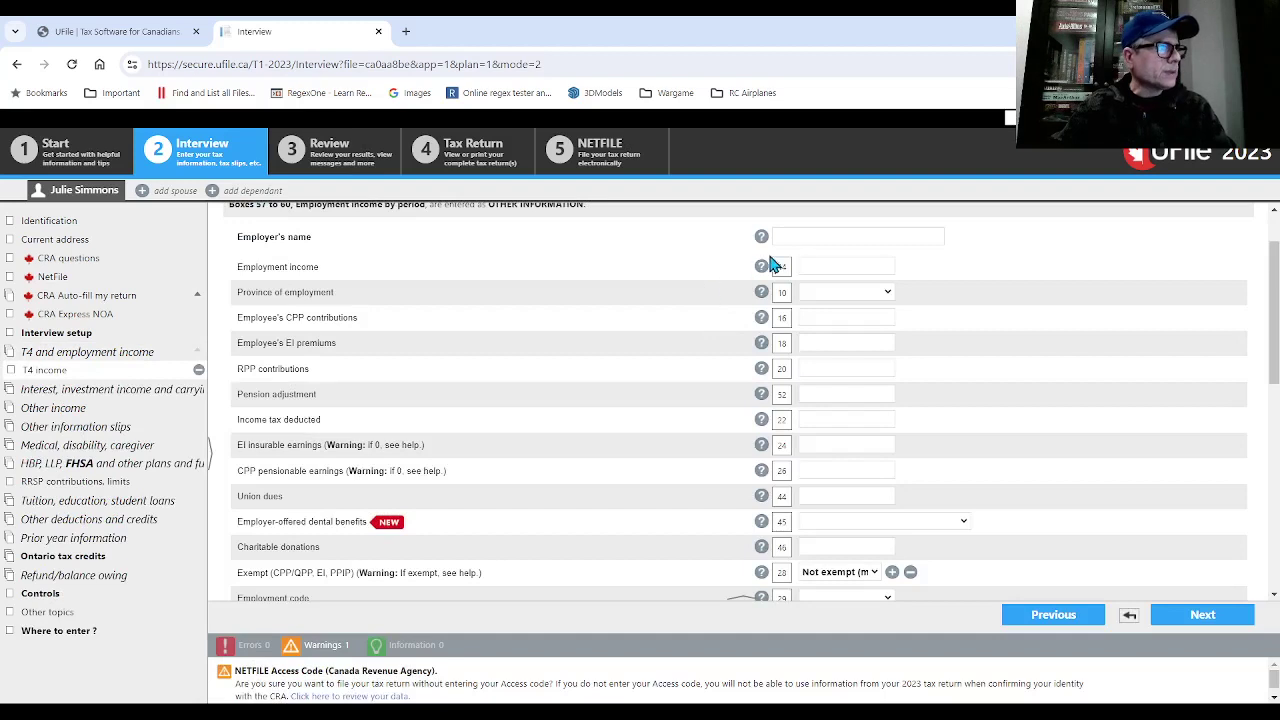
# - Enter employer No Thrills, box 14 income $14,500, province Ontario and box 16 CPP $988
pyautogui.click(784, 238)
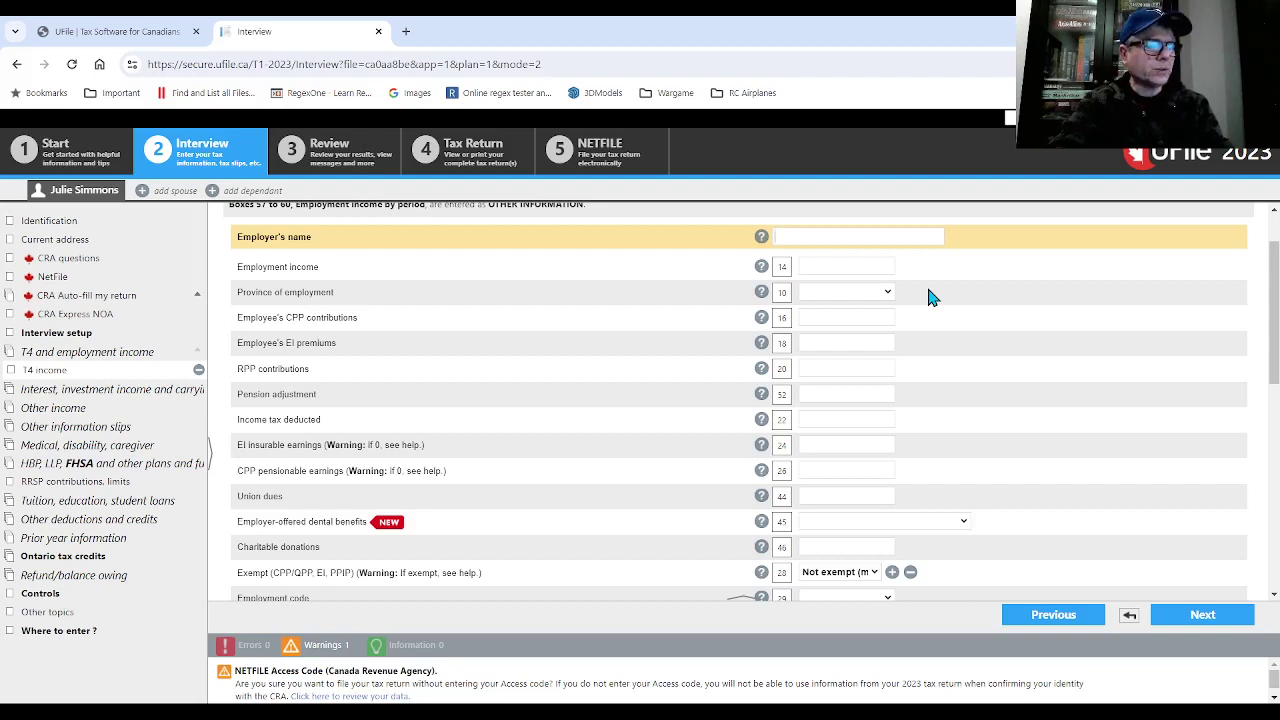
pyautogui.write('No Thrills')
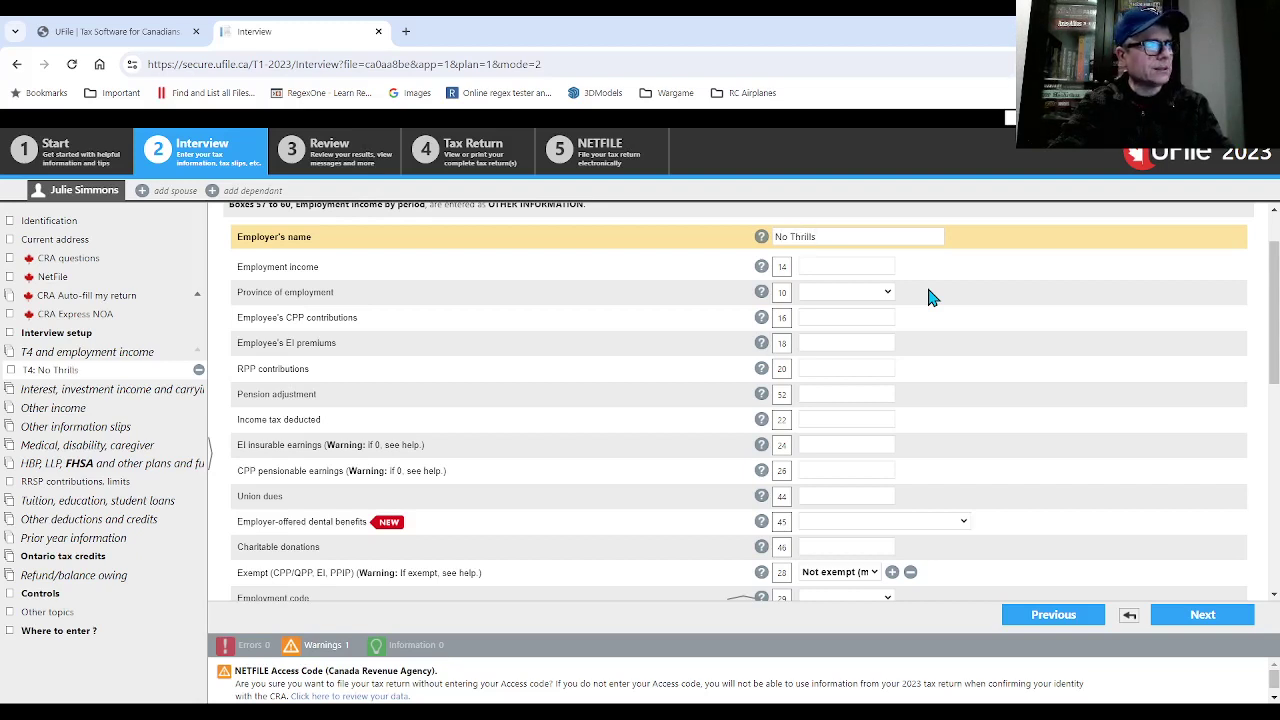
pyautogui.press('Tab')
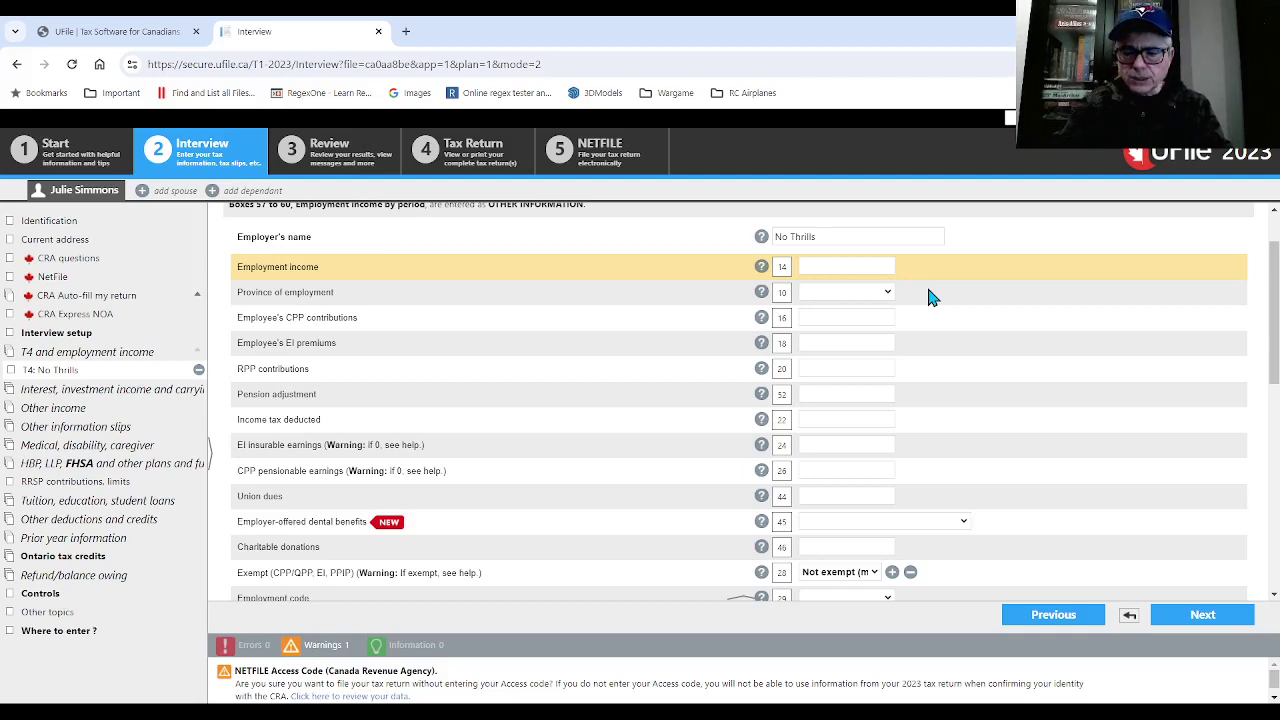
pyautogui.write('00')
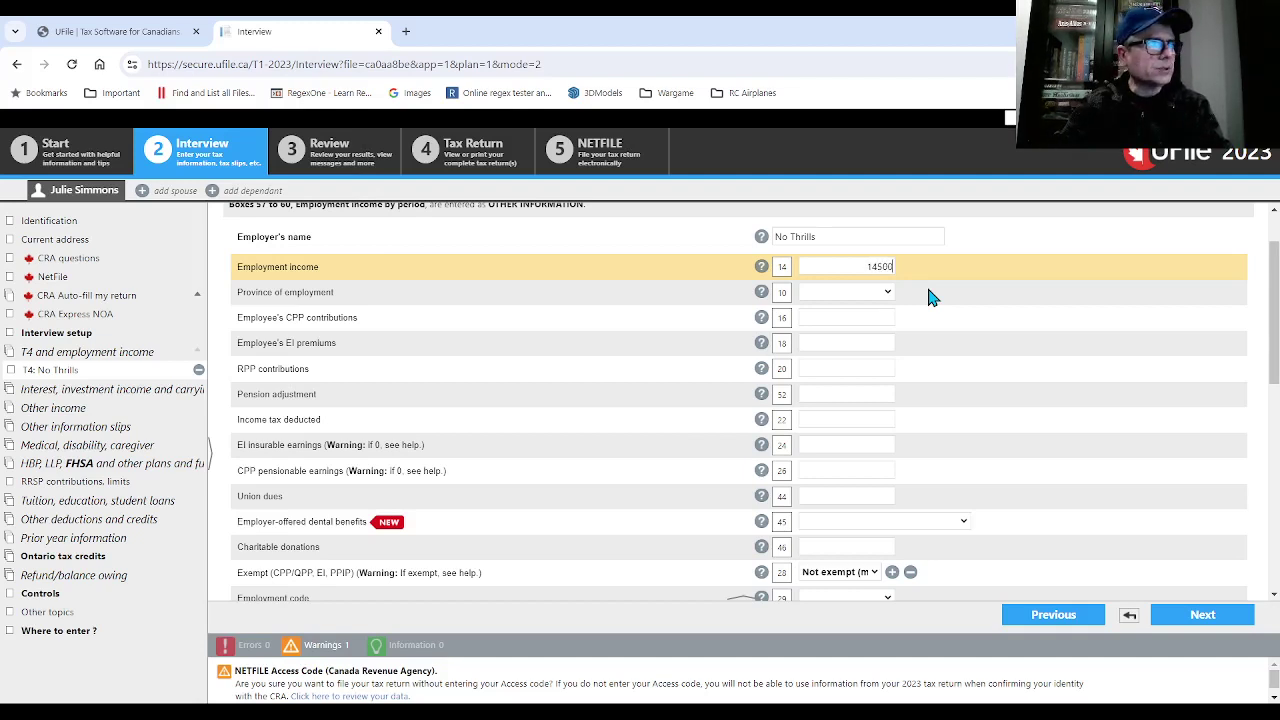
pyautogui.press('Tab')
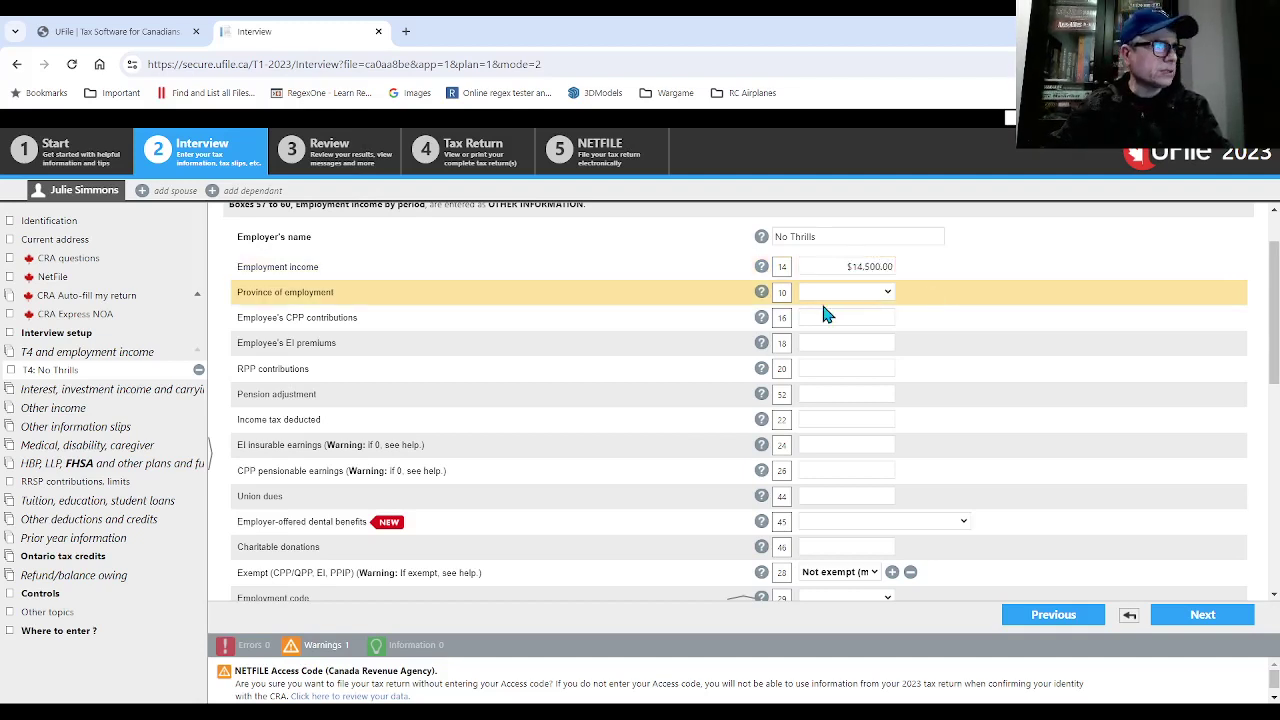
pyautogui.click(826, 292)
pyautogui.click(826, 320)
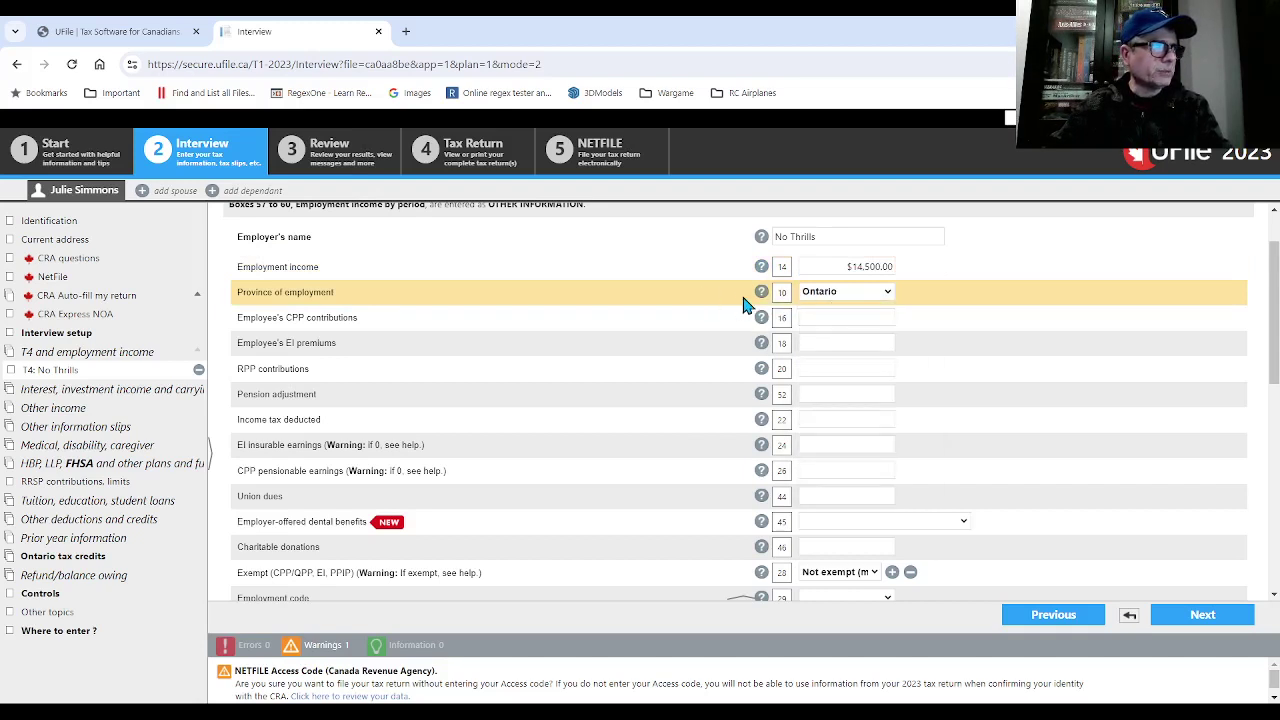
pyautogui.click(828, 317)
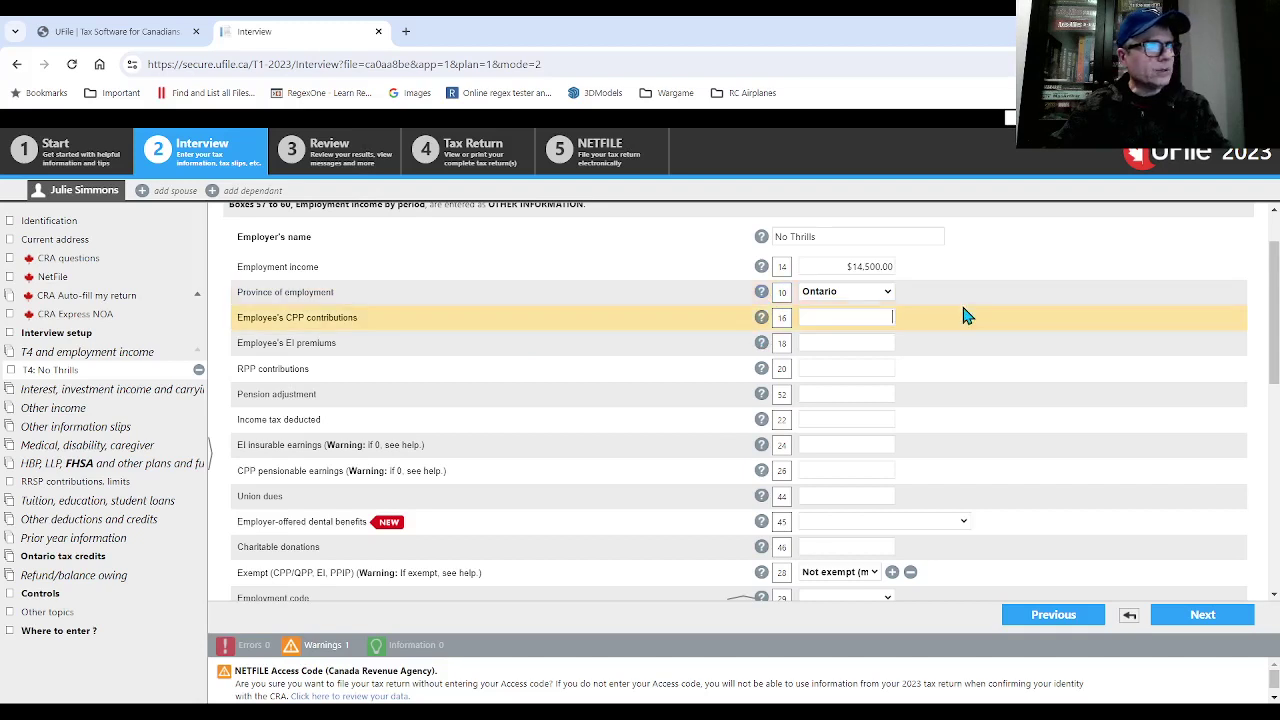
pyautogui.write('988')
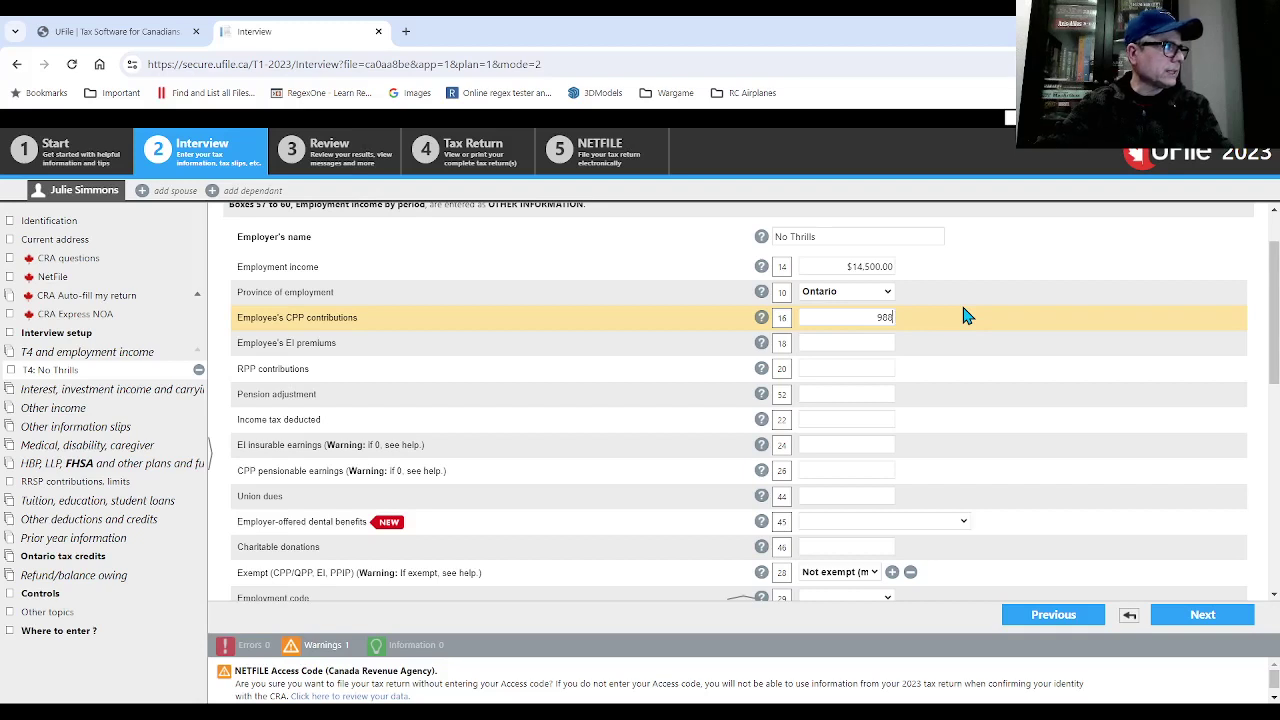
pyautogui.press('Tab')
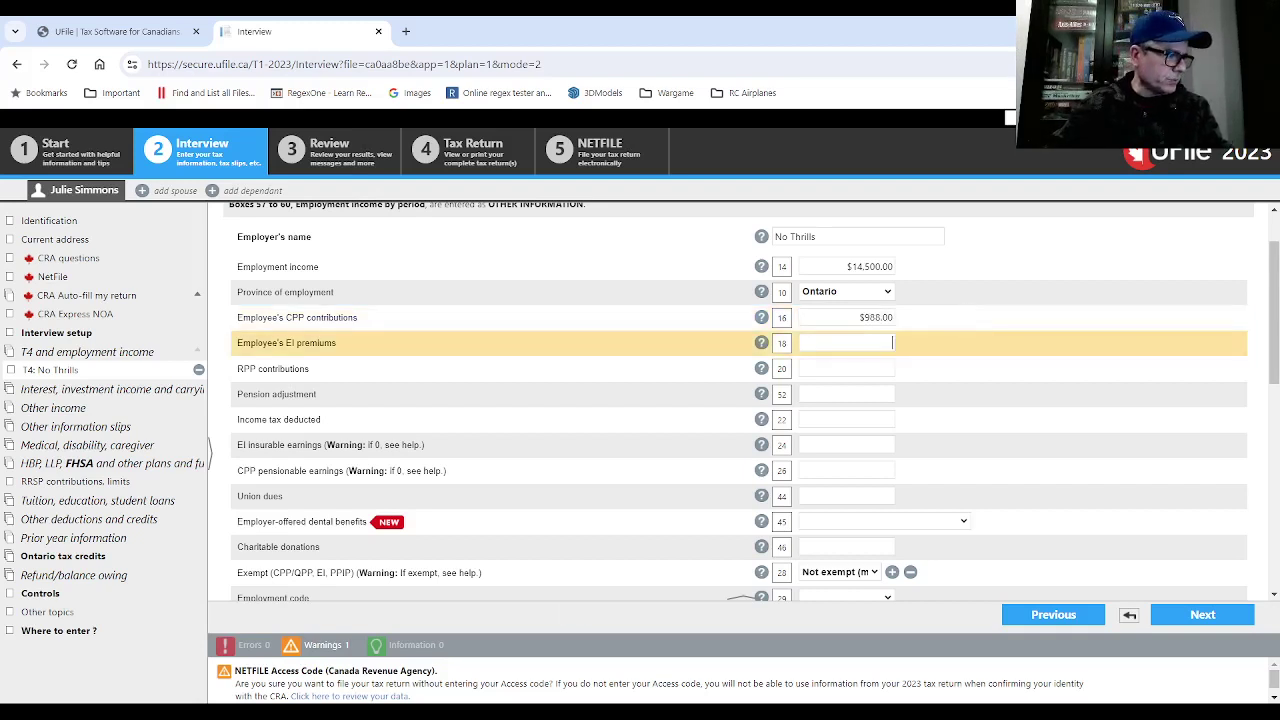
# - Use Calculator to work out (14500 − 3500) × 0.0596 = 655.6, then minimize it
pyautogui.click(335, 712)
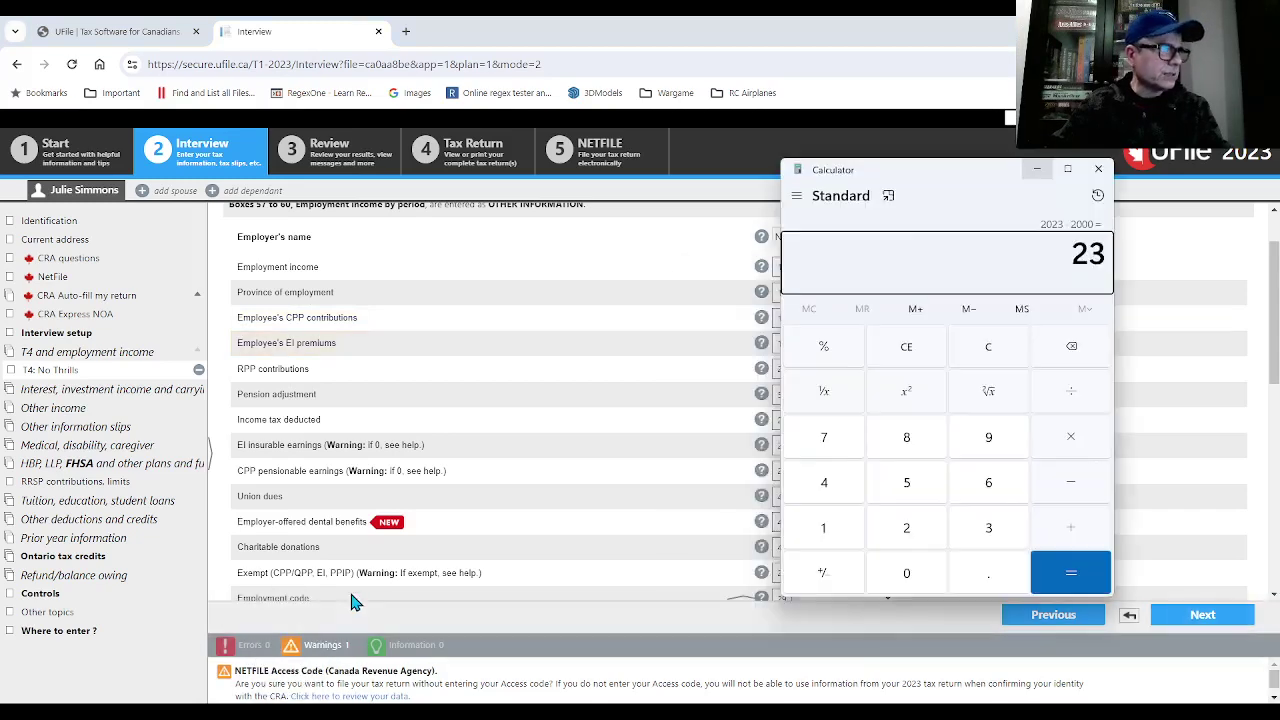
pyautogui.moveTo(1011, 171); pyautogui.dragTo(563, 199)
pyautogui.write('14')
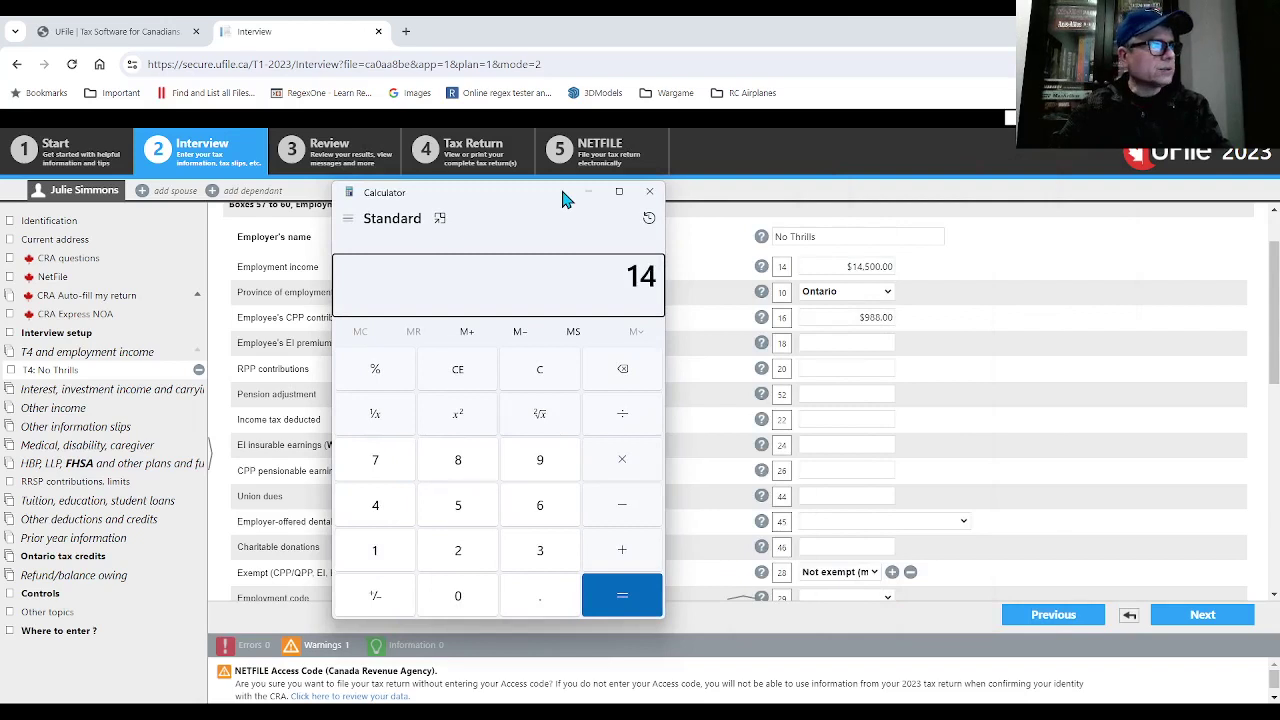
pyautogui.write('500')
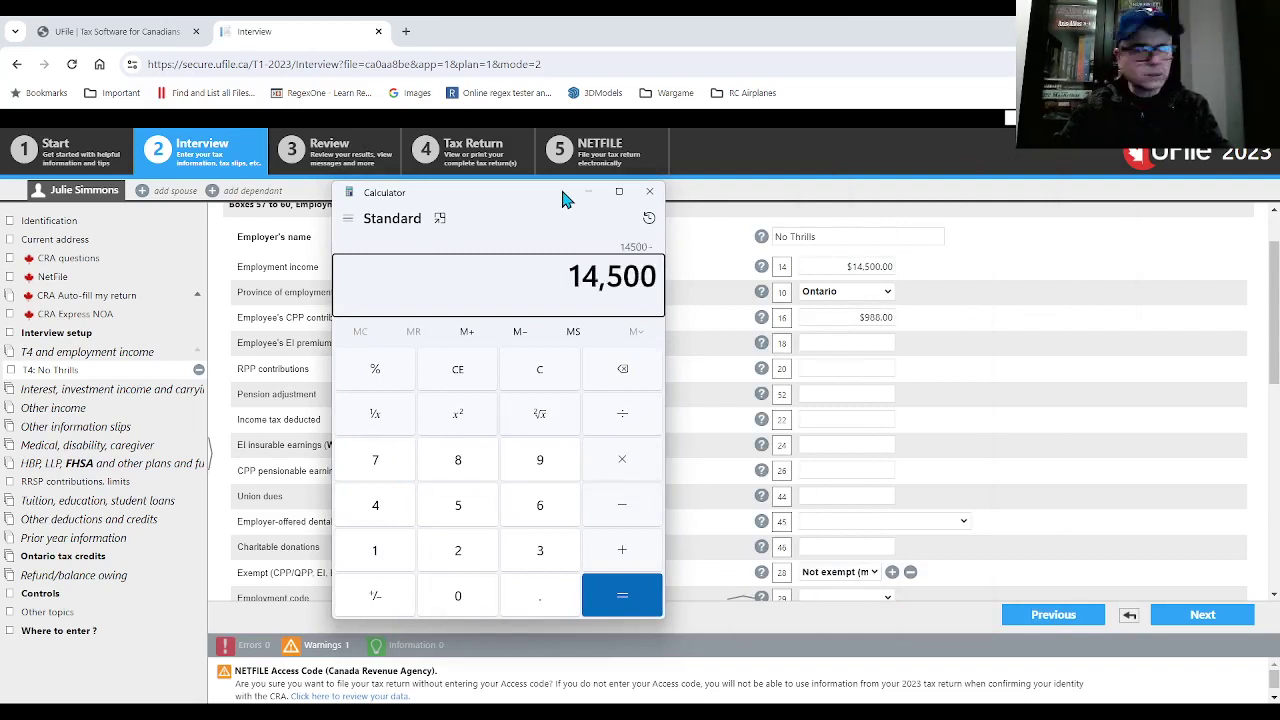
pyautogui.write('3500')
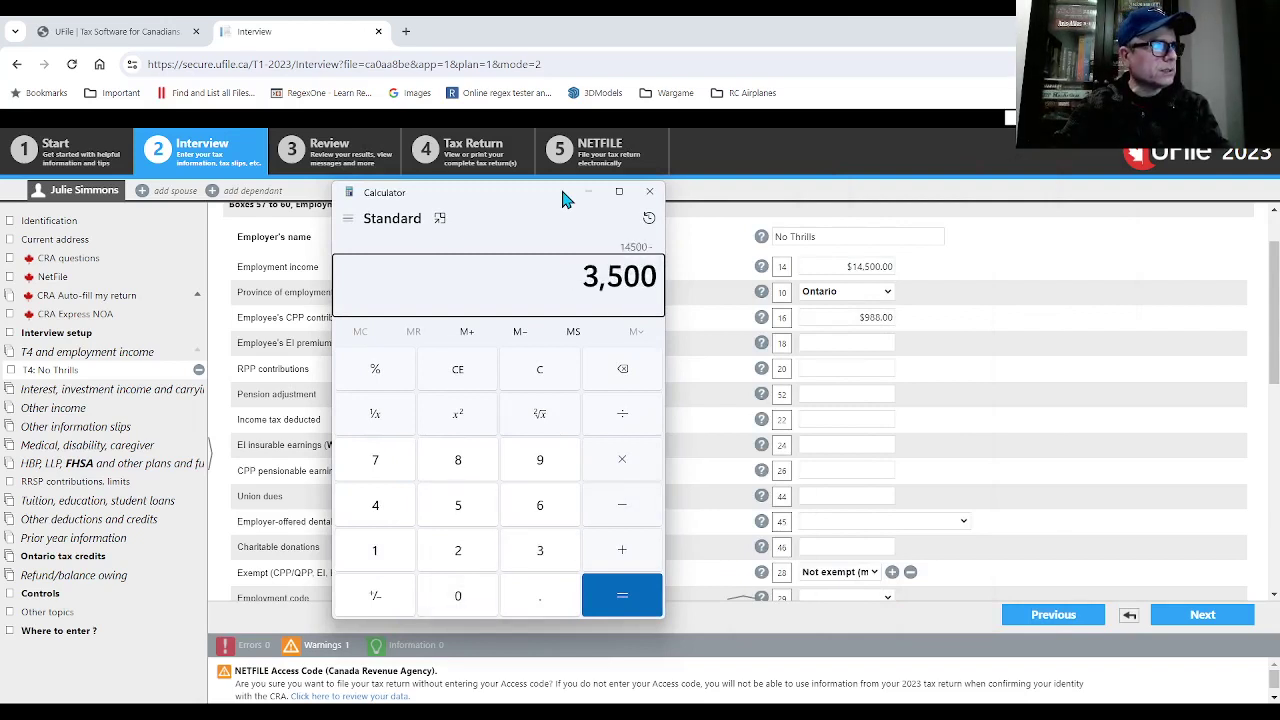
pyautogui.press('Return')
pyautogui.press('*')
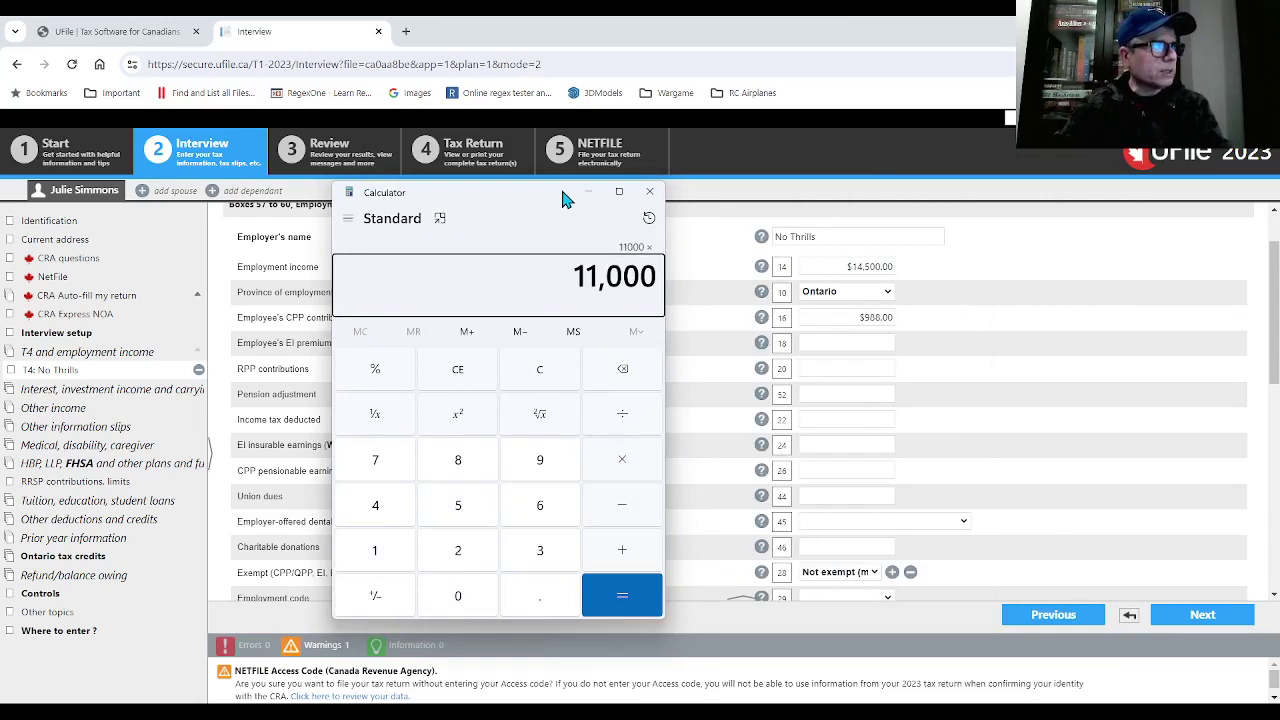
pyautogui.write('.')
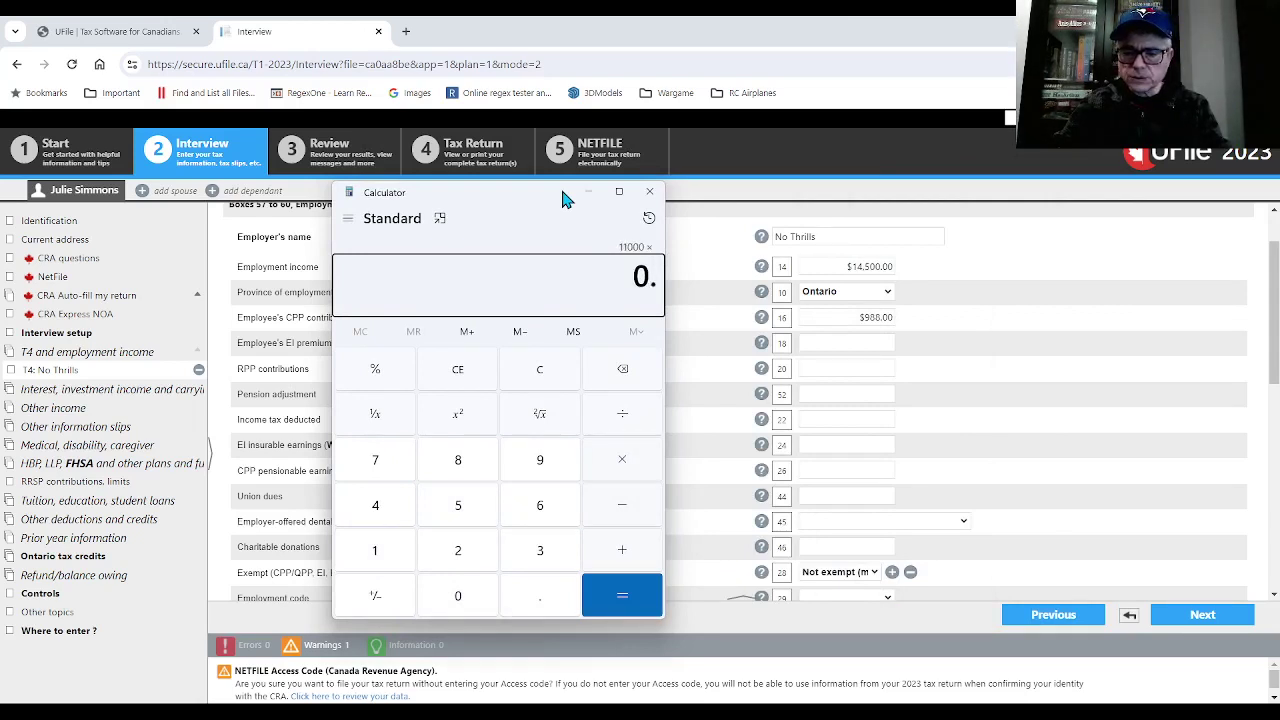
pyautogui.write('0596')
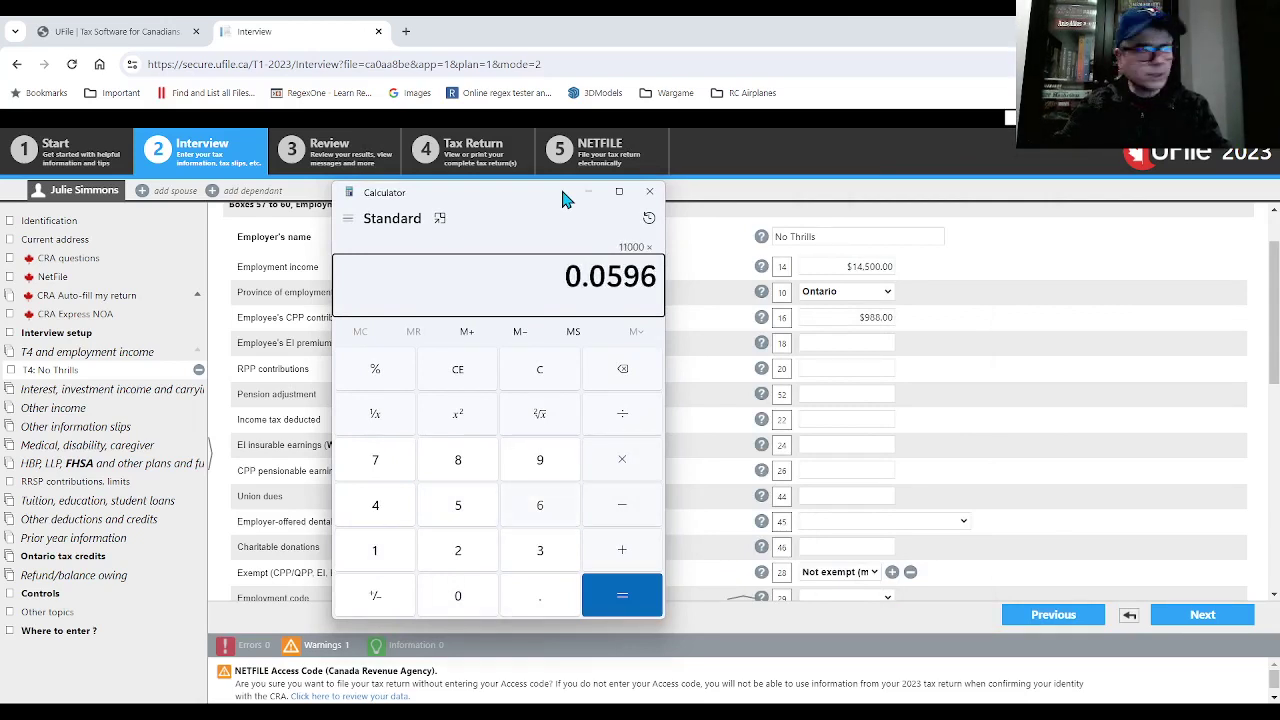
pyautogui.press('Return')
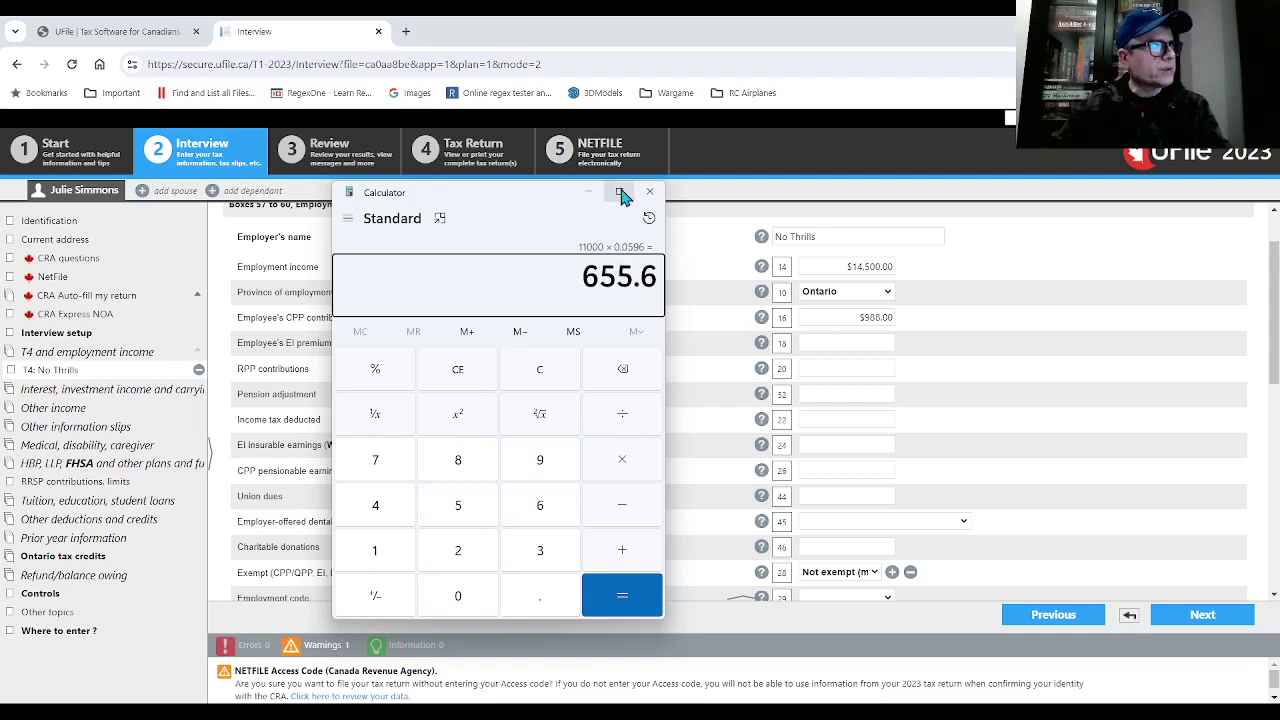
pyautogui.click(589, 191)
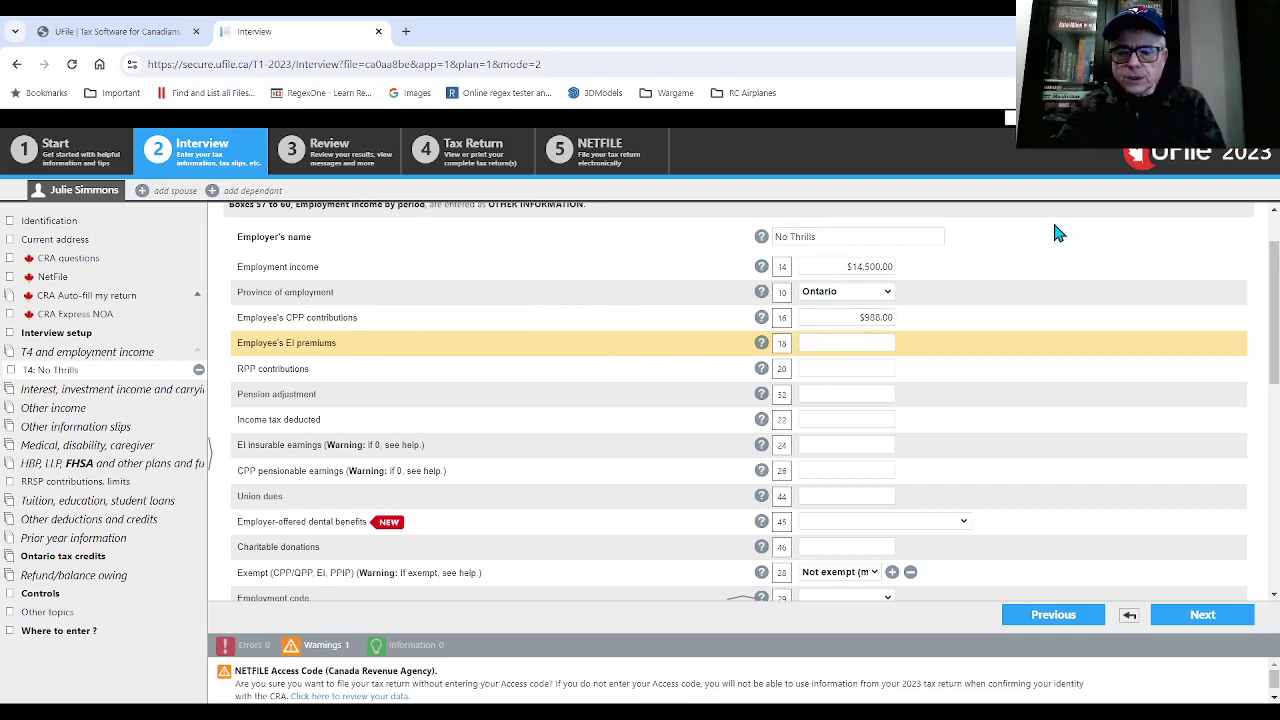
# - Enter $425 EI premiums in box 18 and $1,500 income tax deducted in box 22
pyautogui.write('4')
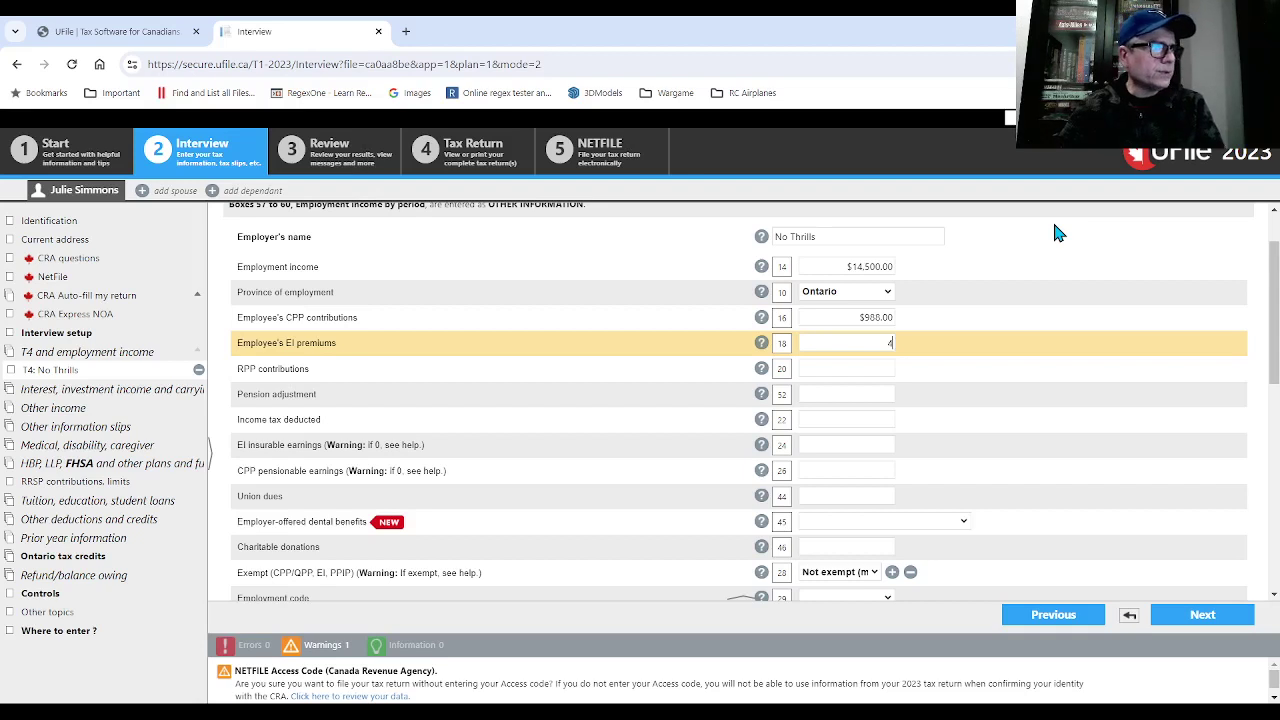
pyautogui.write('25')
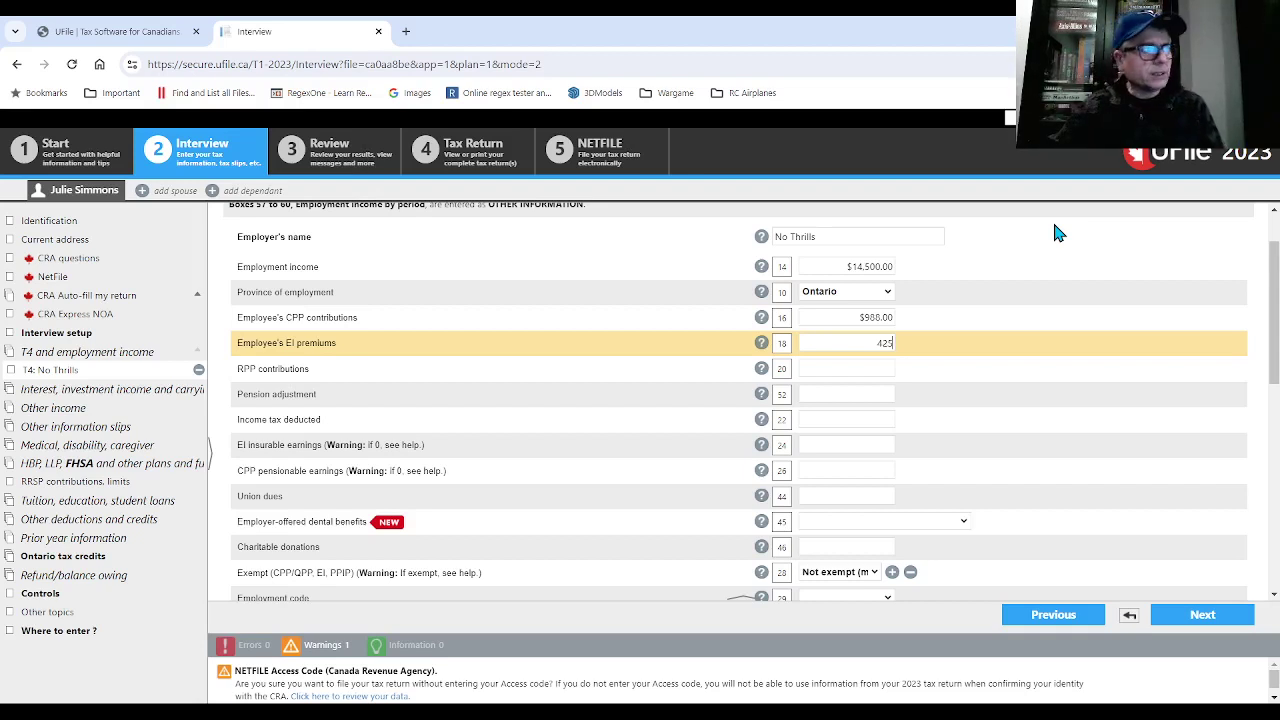
pyautogui.click(816, 369)
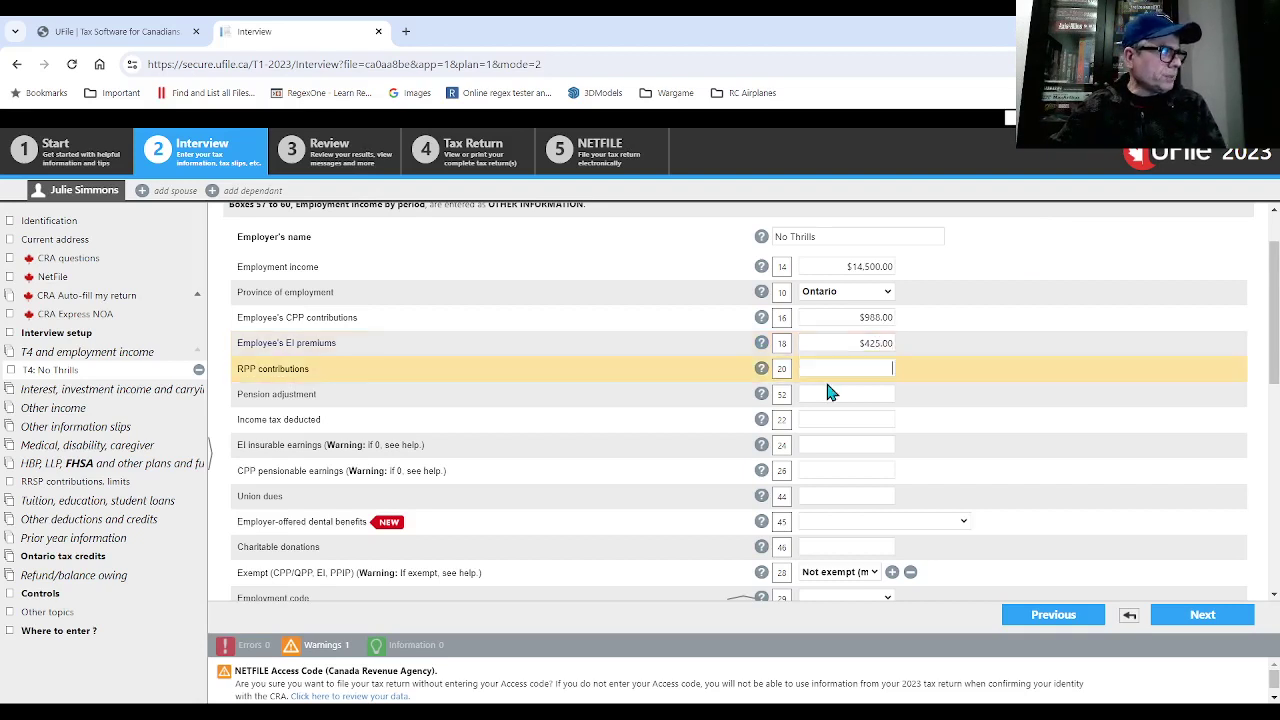
pyautogui.click(826, 397)
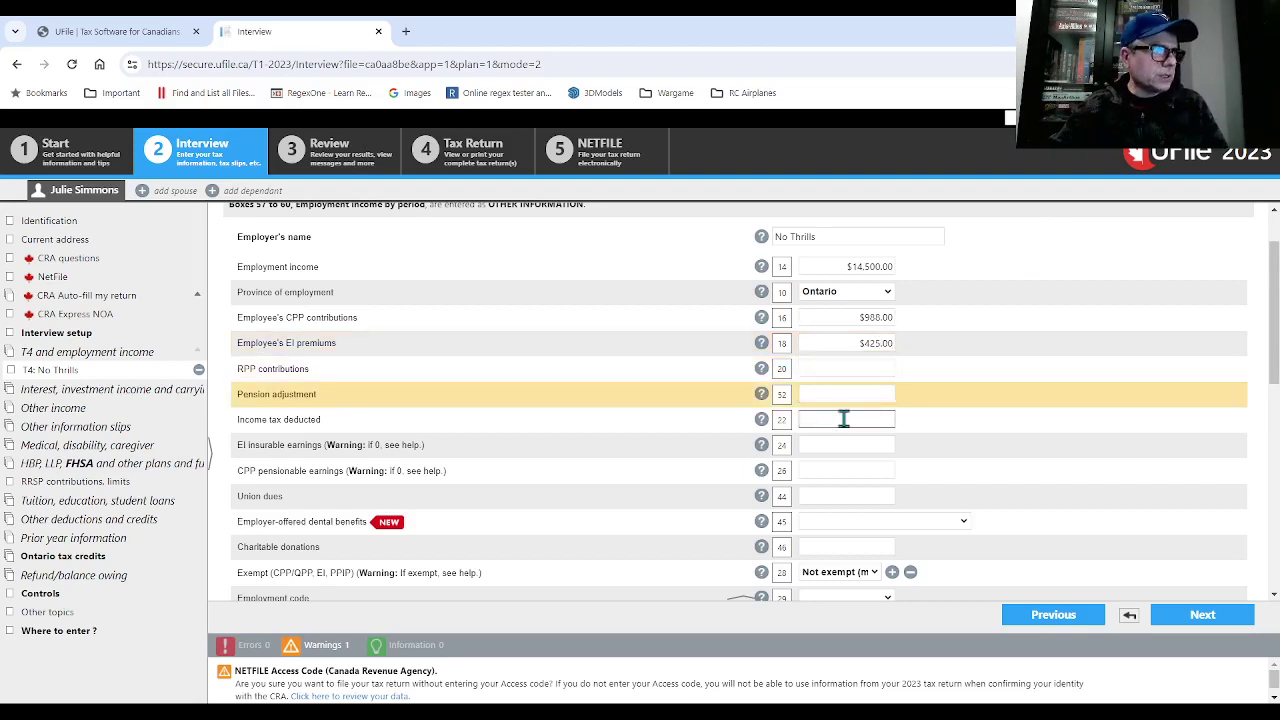
pyautogui.click(843, 419)
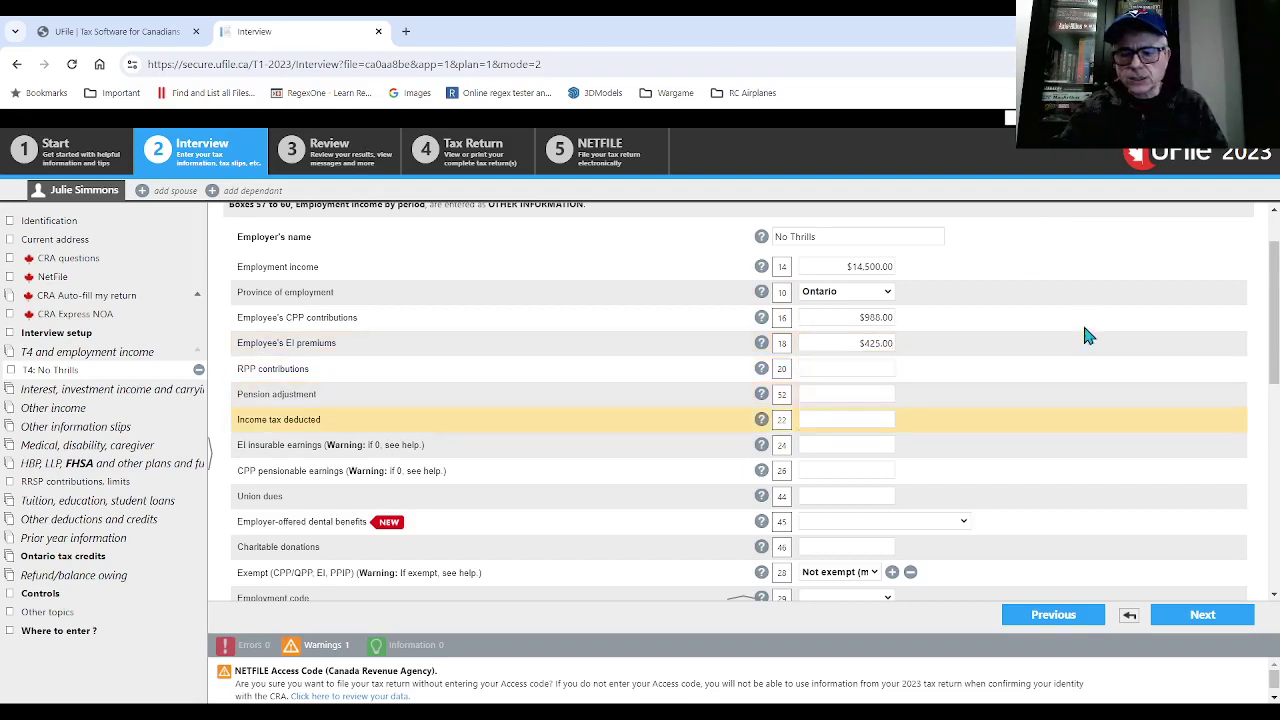
pyautogui.write('1500')
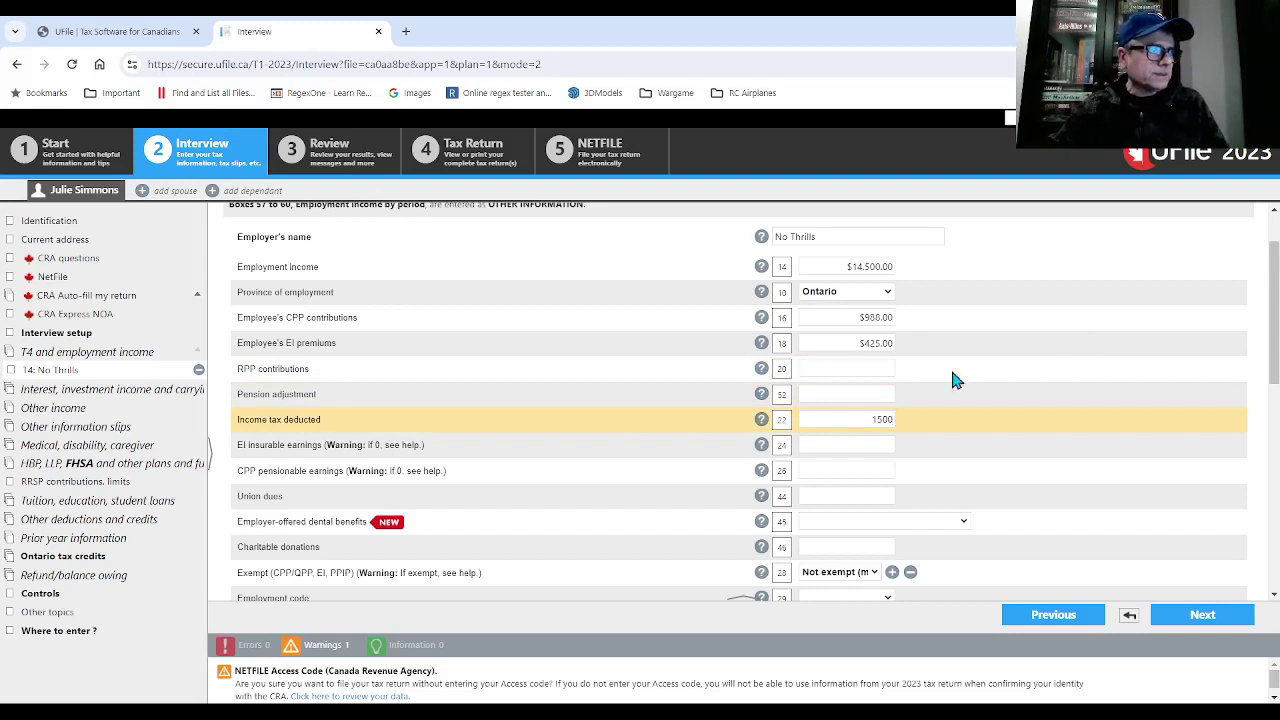
pyautogui.click(812, 395)
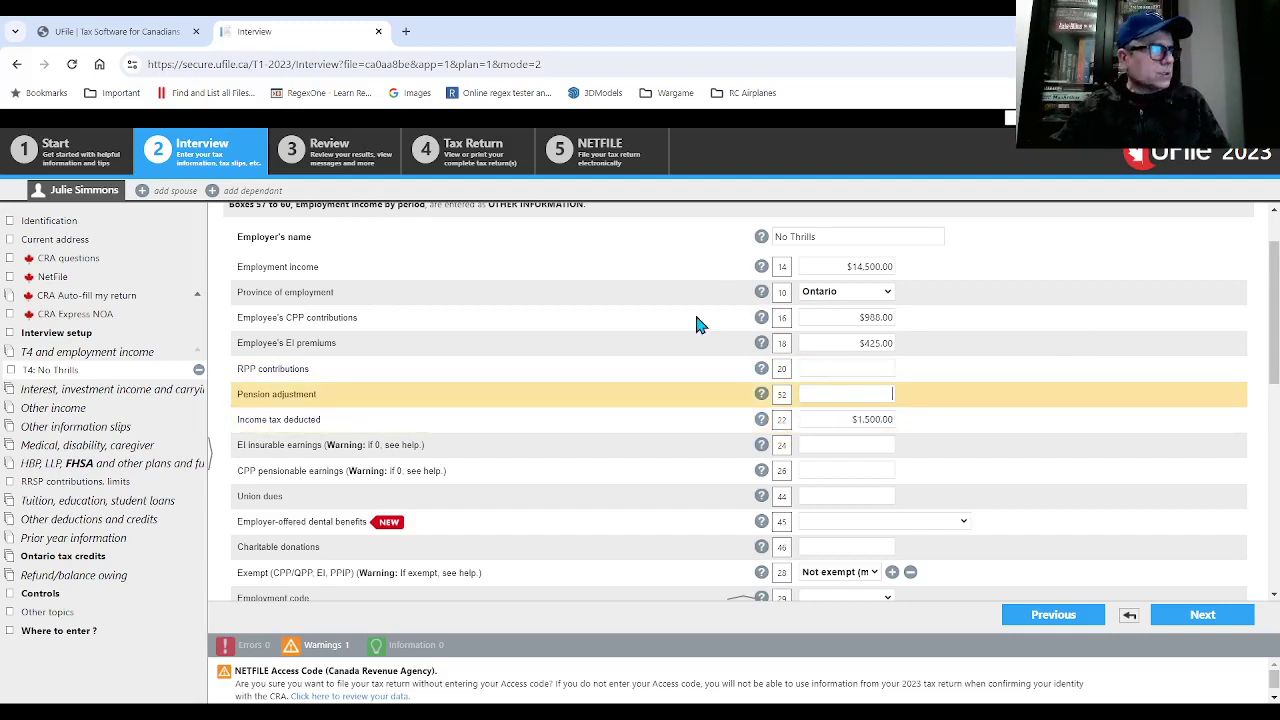
pyautogui.click(82, 488)
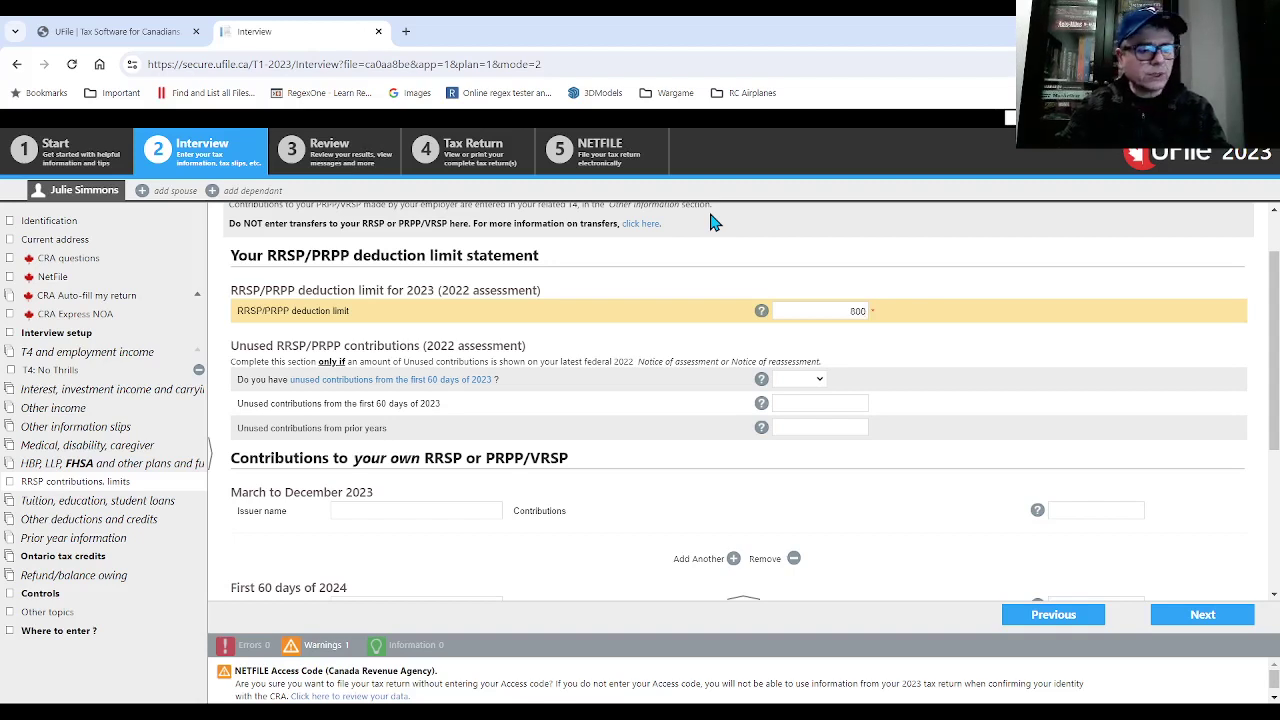
# - Confirm the $8,000 RRSP/PRPP deduction limit and go to the tuition and student loans page
pyautogui.press('Tab')
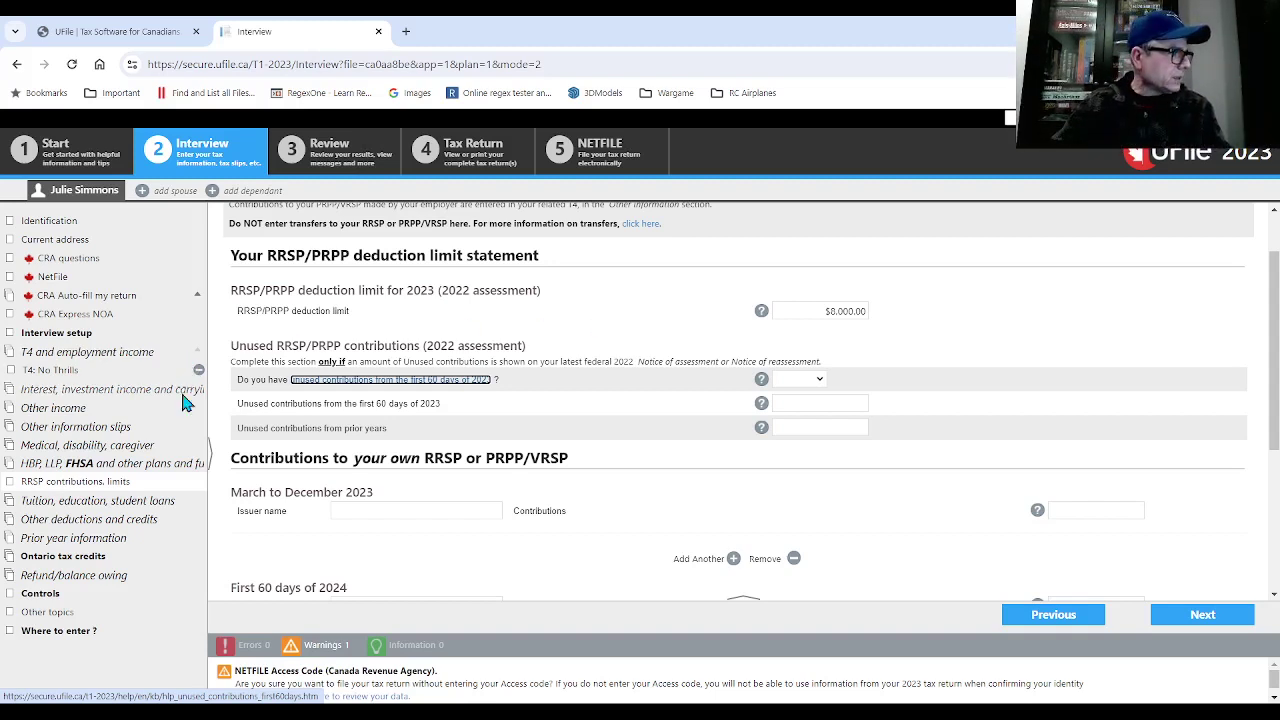
pyautogui.click(114, 503)
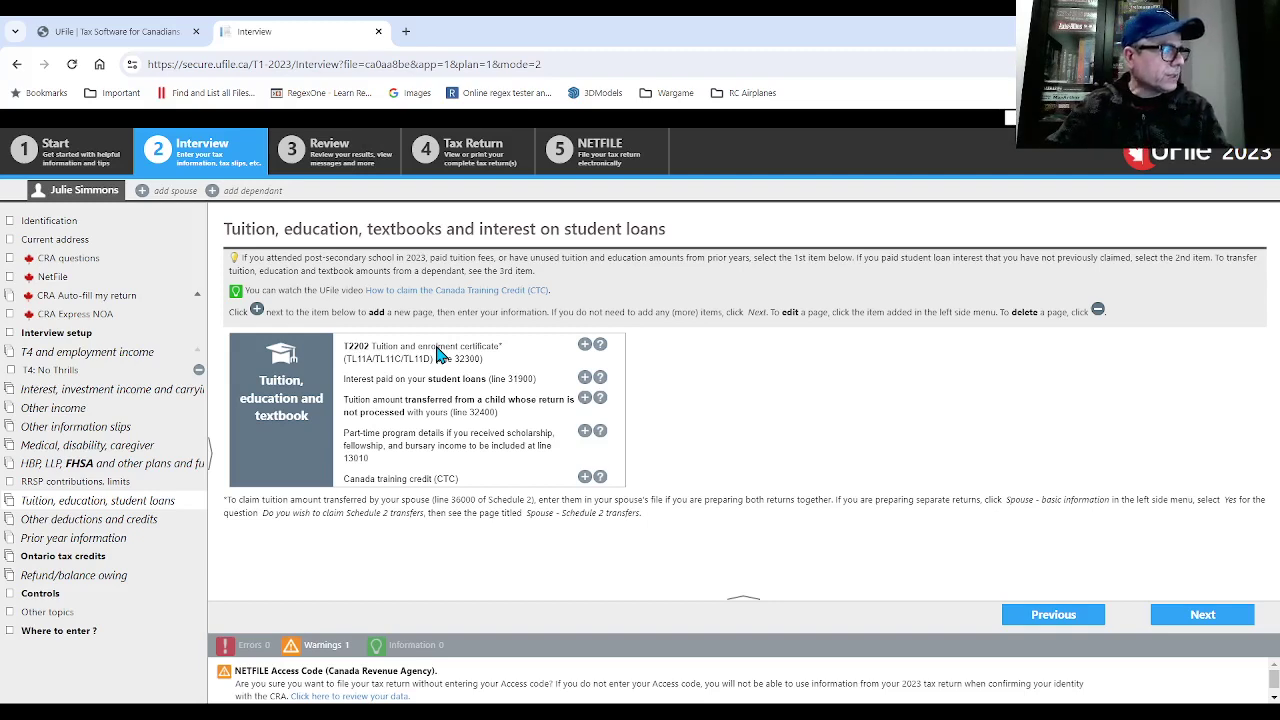
# - Add a T2202 tuition page and glance at the tips for students help page
pyautogui.click(585, 345)
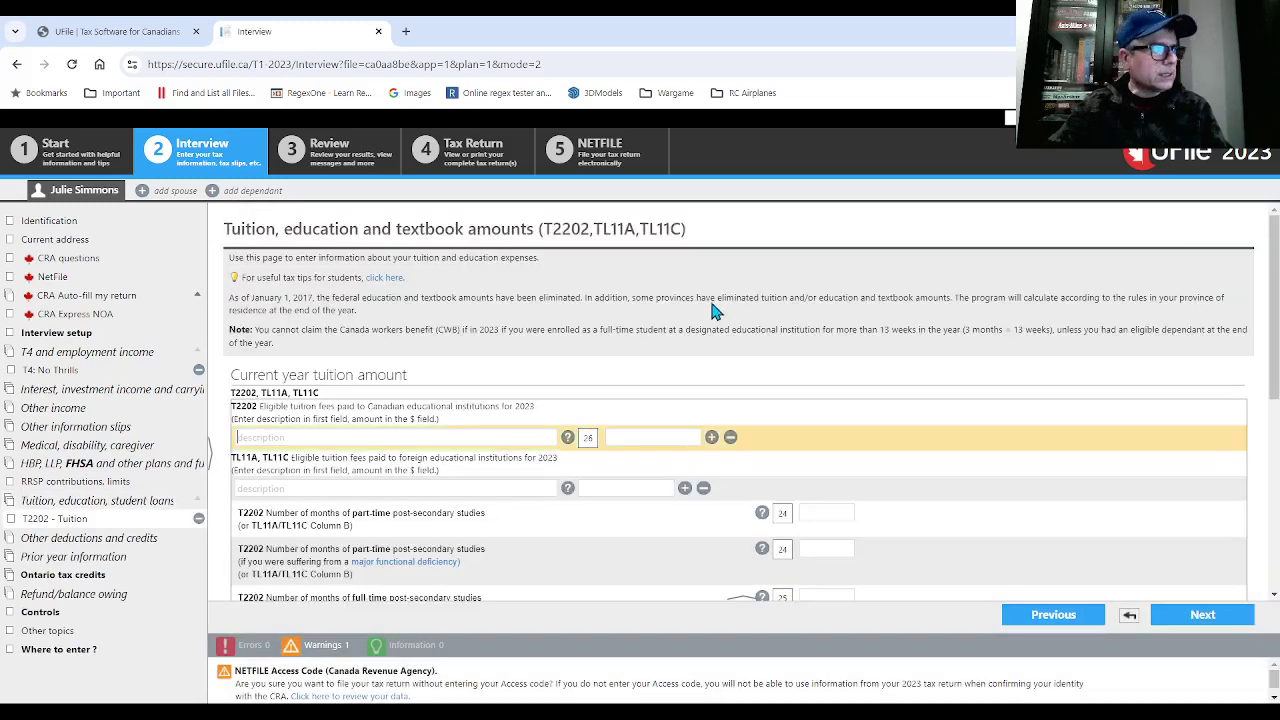
pyautogui.scroll(-1, 430, 350)
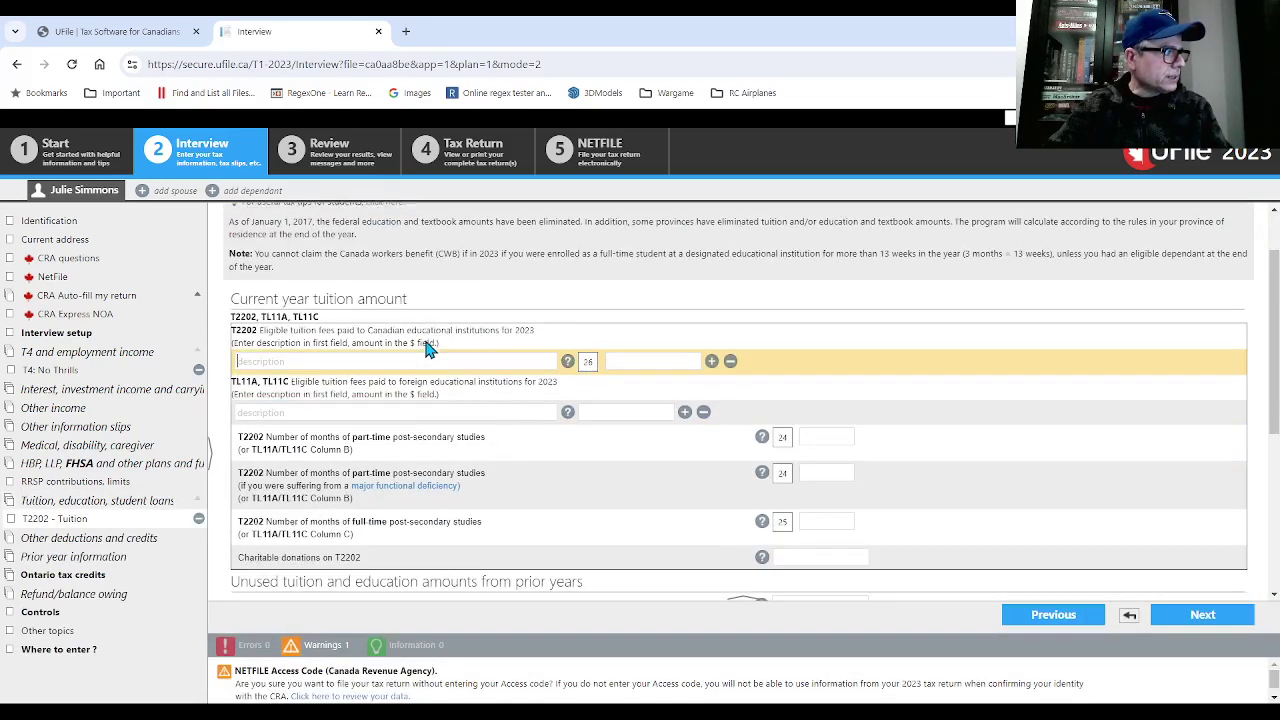
pyautogui.scroll(1, 430, 350)
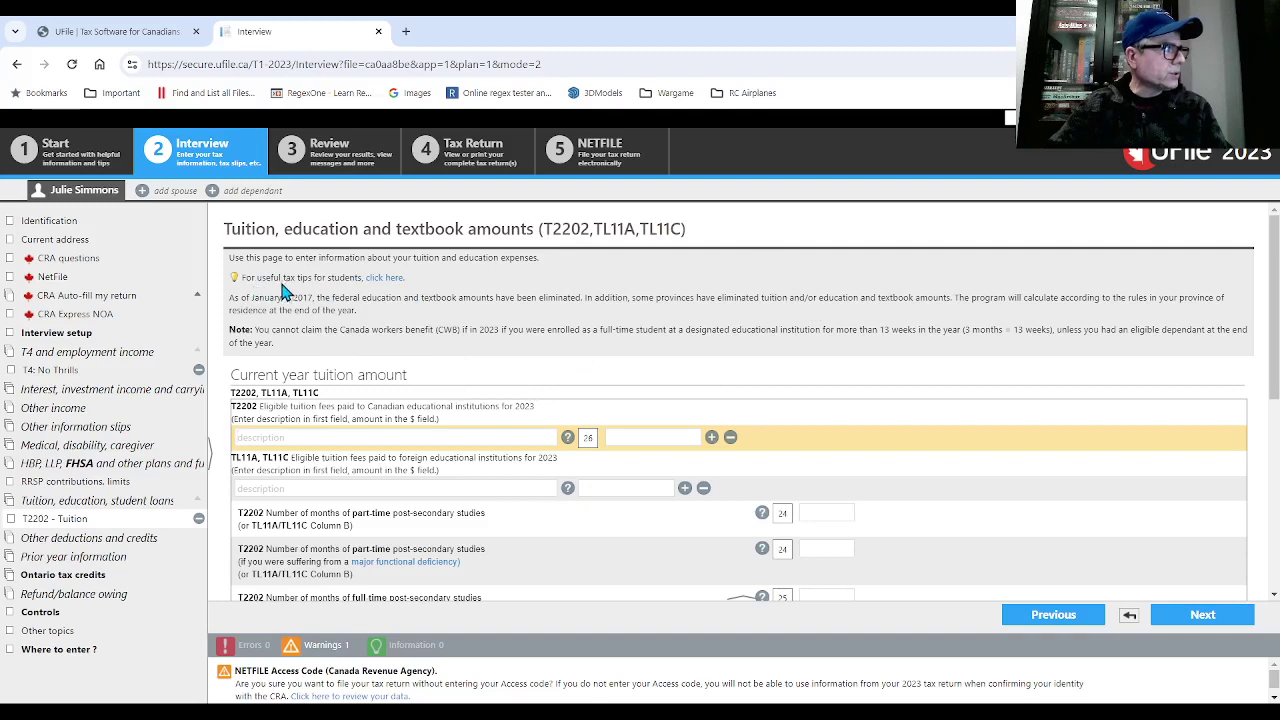
pyautogui.click(392, 279)
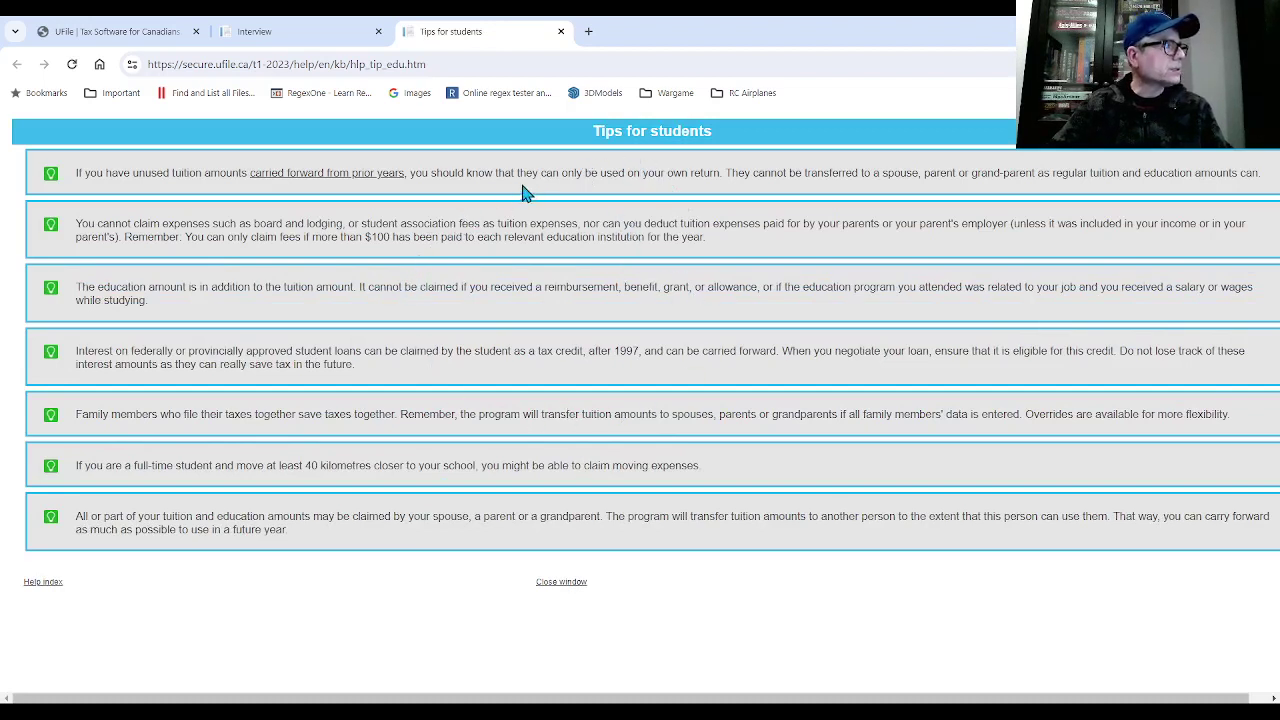
pyautogui.click(305, 31)
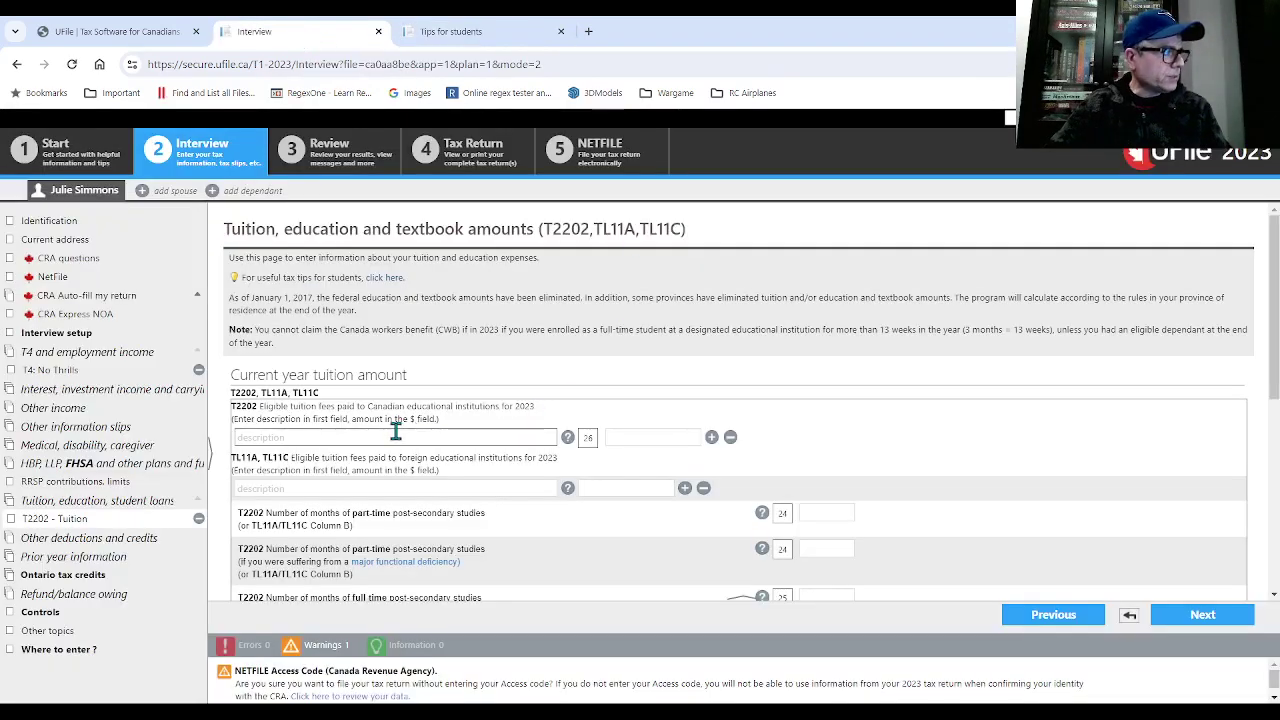
# - Enter University of Toronto with $7,500 Canadian tuition fees and 12 full-time months
pyautogui.click(555, 436)
pyautogui.write('Uni')
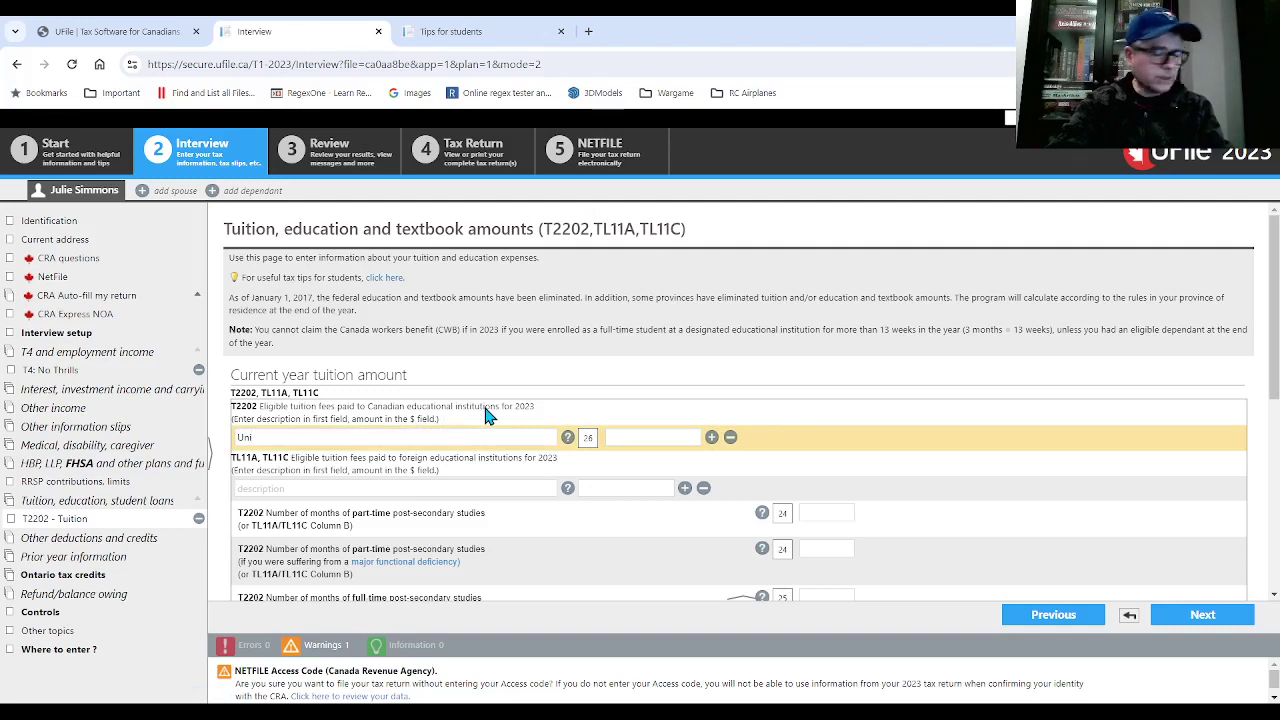
pyautogui.write('ver')
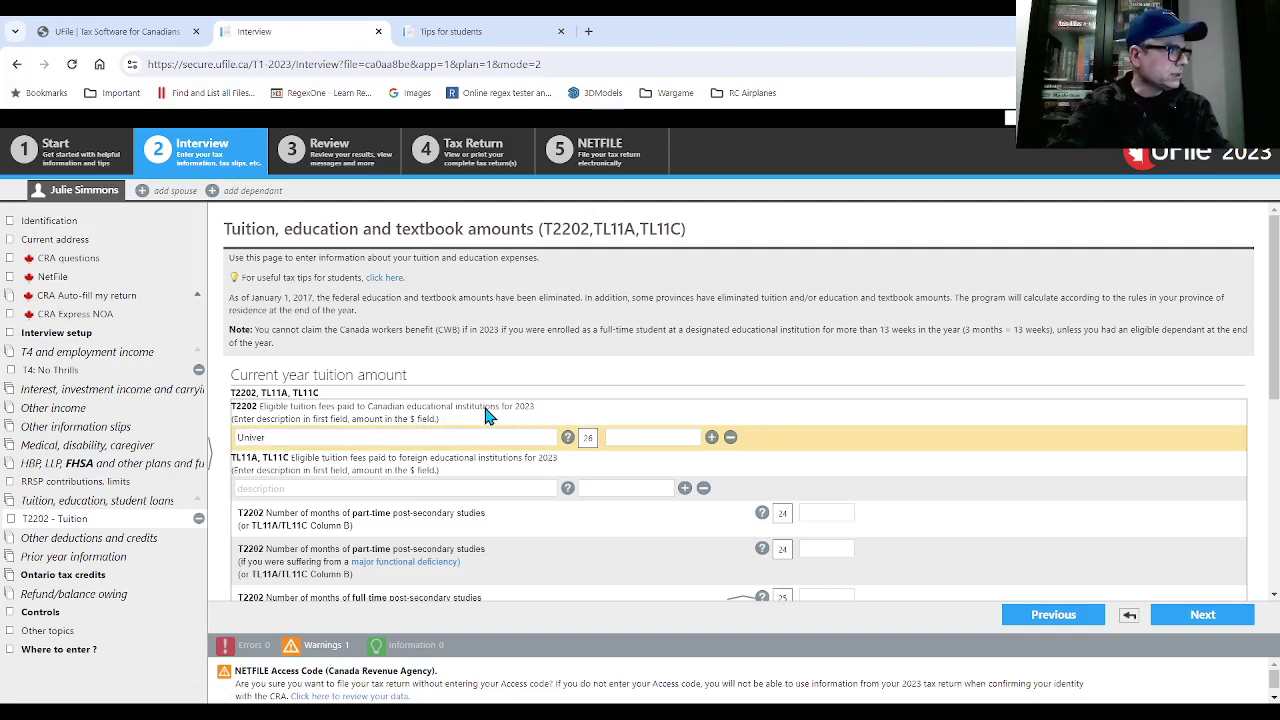
pyautogui.write('sity o')
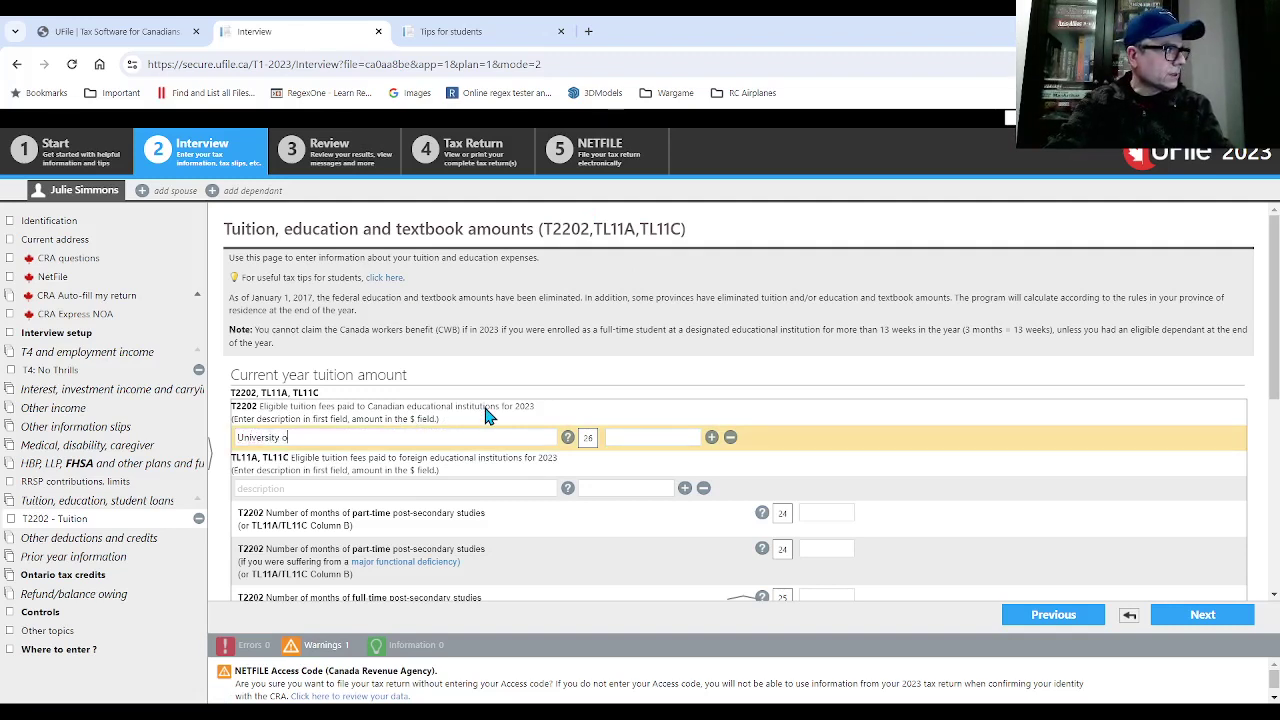
pyautogui.write('f Toron')
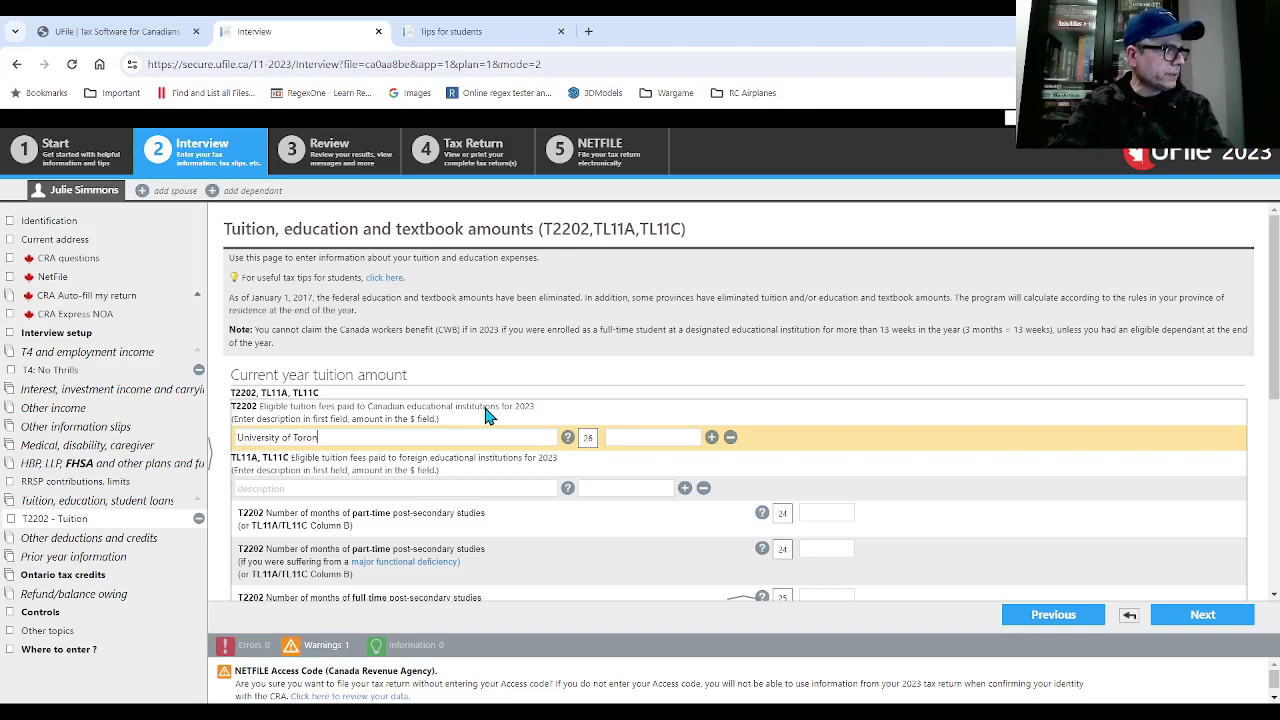
pyautogui.write('to')
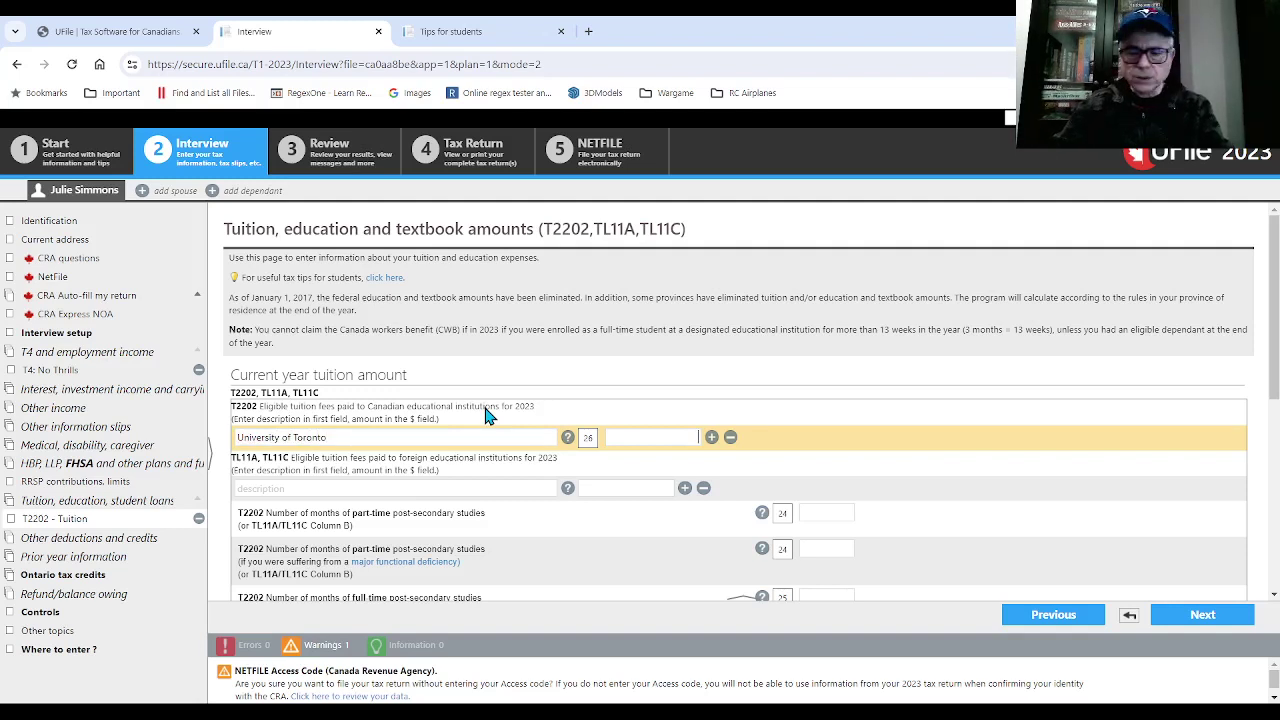
pyautogui.write('7,500')
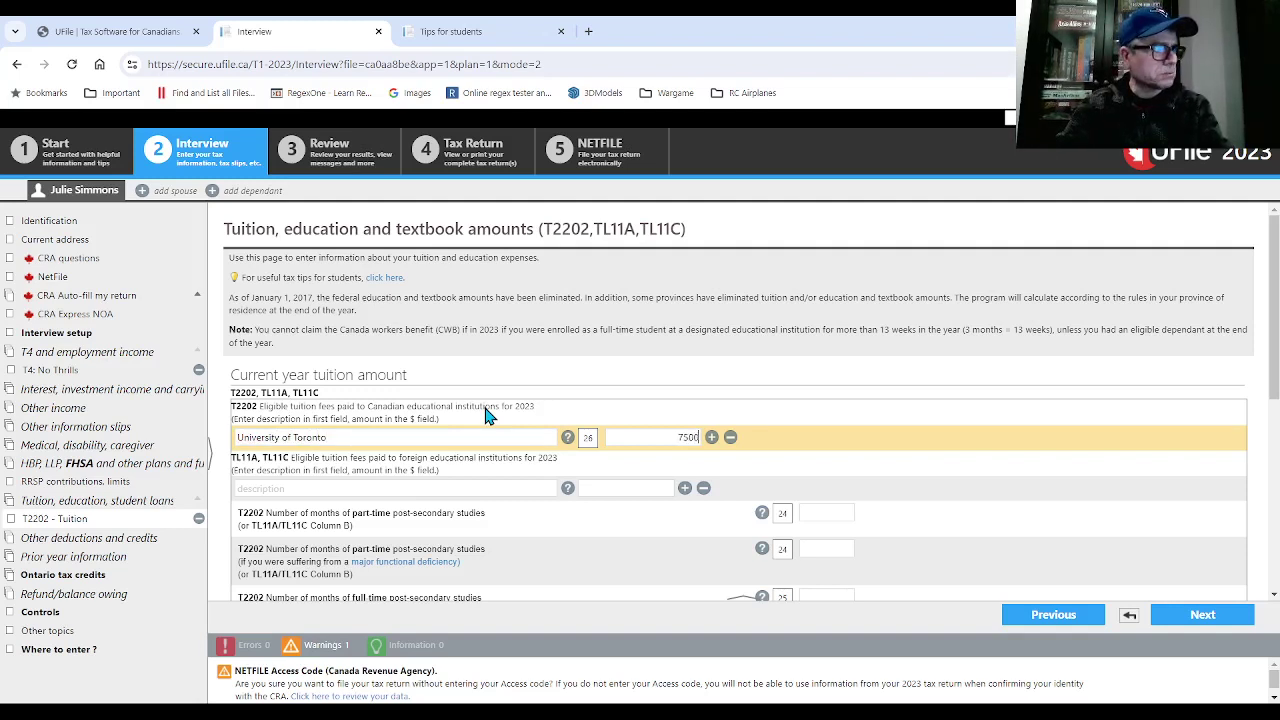
pyautogui.press('Tab')
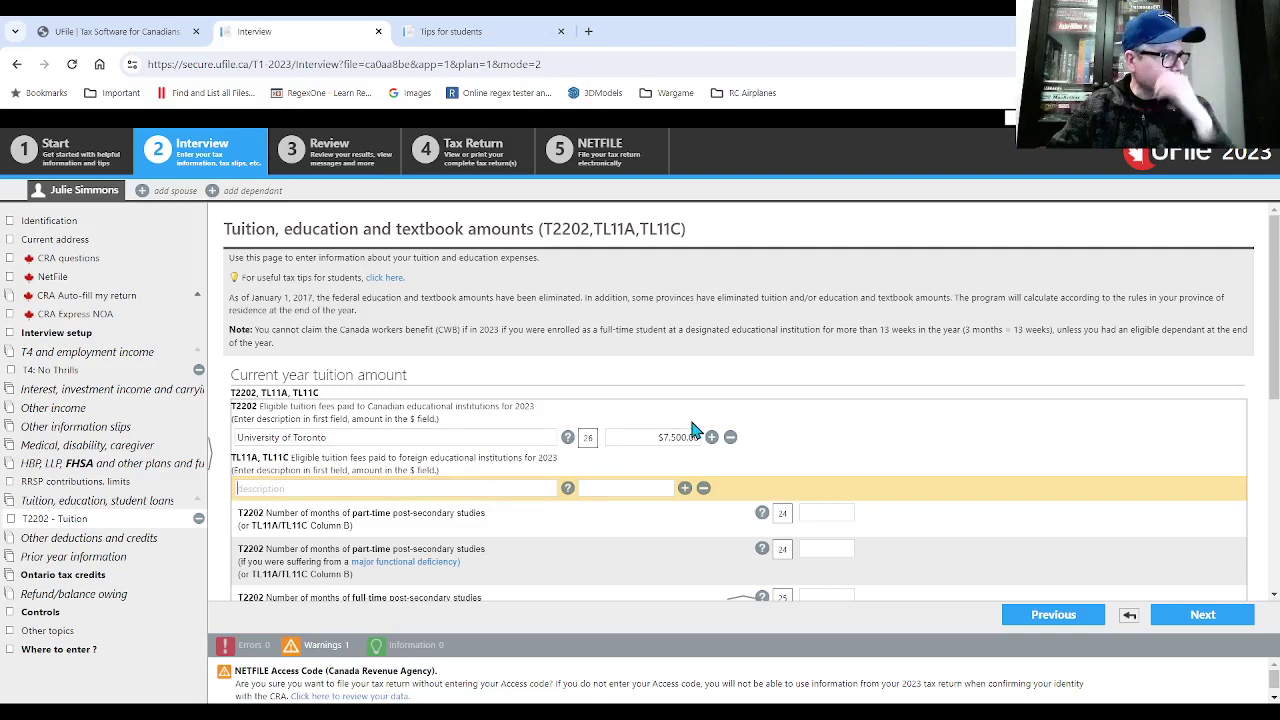
pyautogui.scroll(-1, 681, 416)
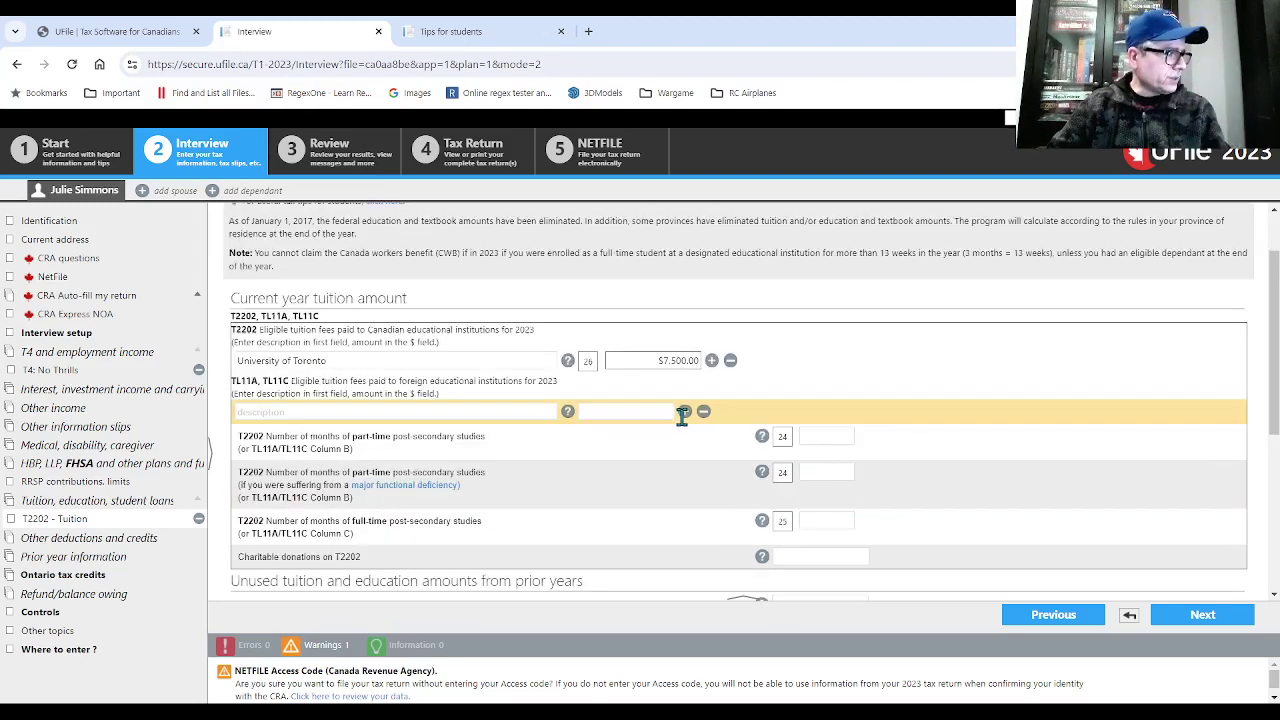
pyautogui.click(805, 527)
pyautogui.write('1')
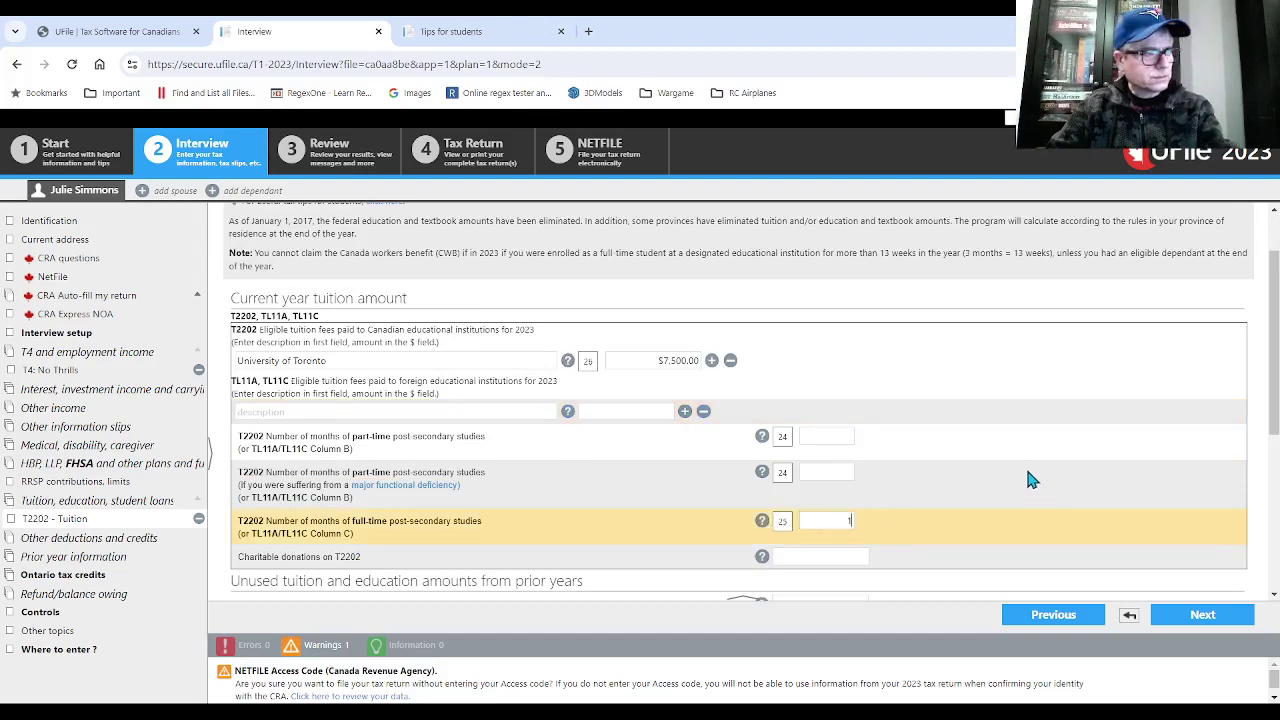
pyautogui.write('2')
pyautogui.click(822, 558)
# - Leave the tuition page for Other topics at the end of the interview
pyautogui.scroll(-1, 385, 468)
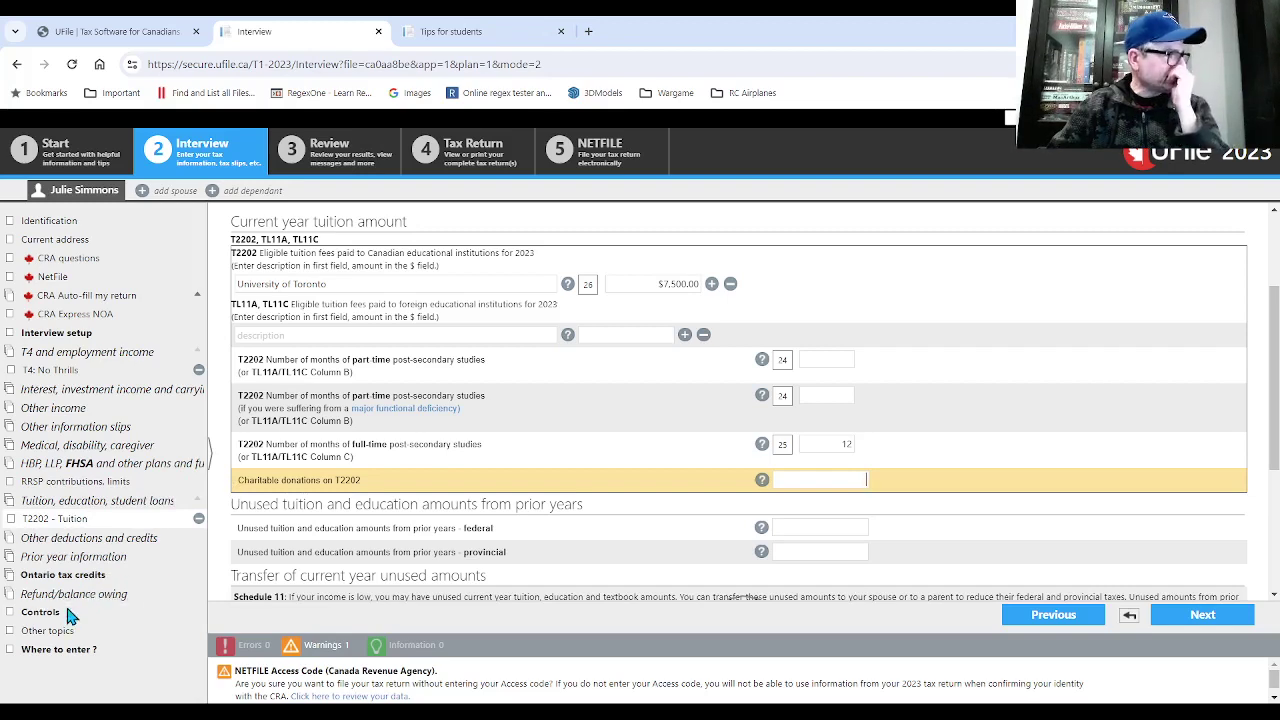
pyautogui.click(62, 632)
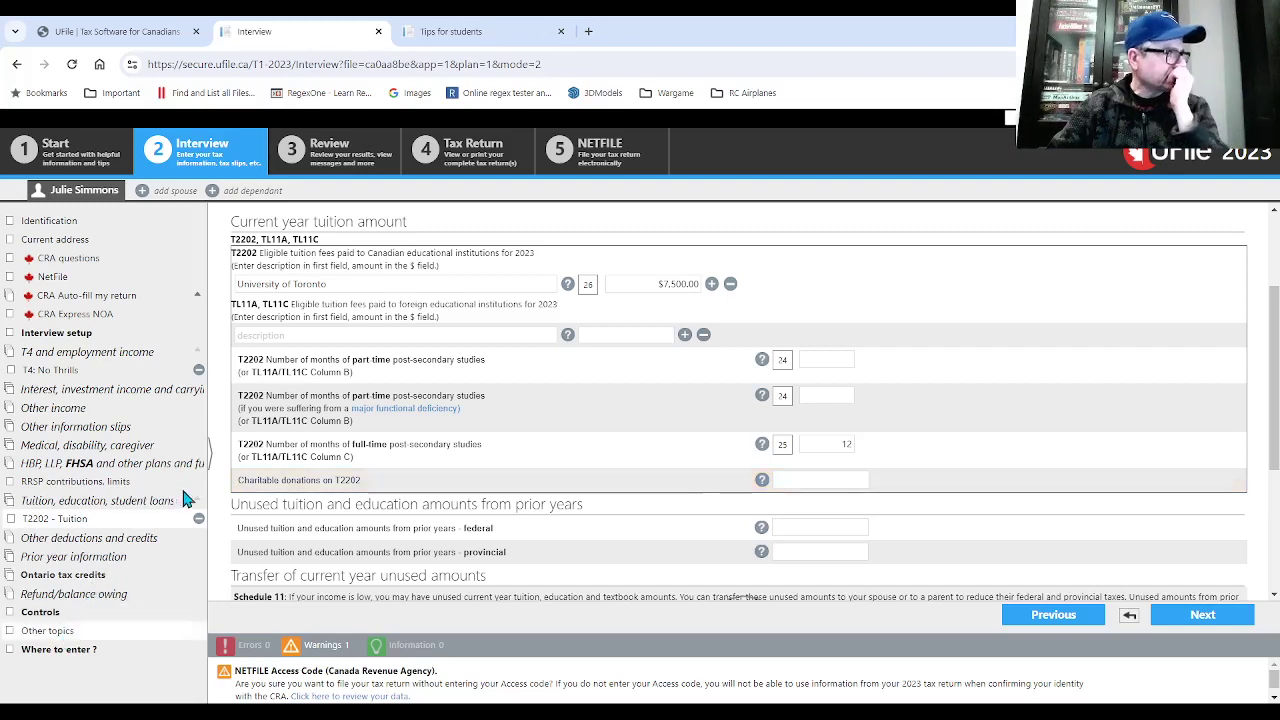
pyautogui.click(183, 498)
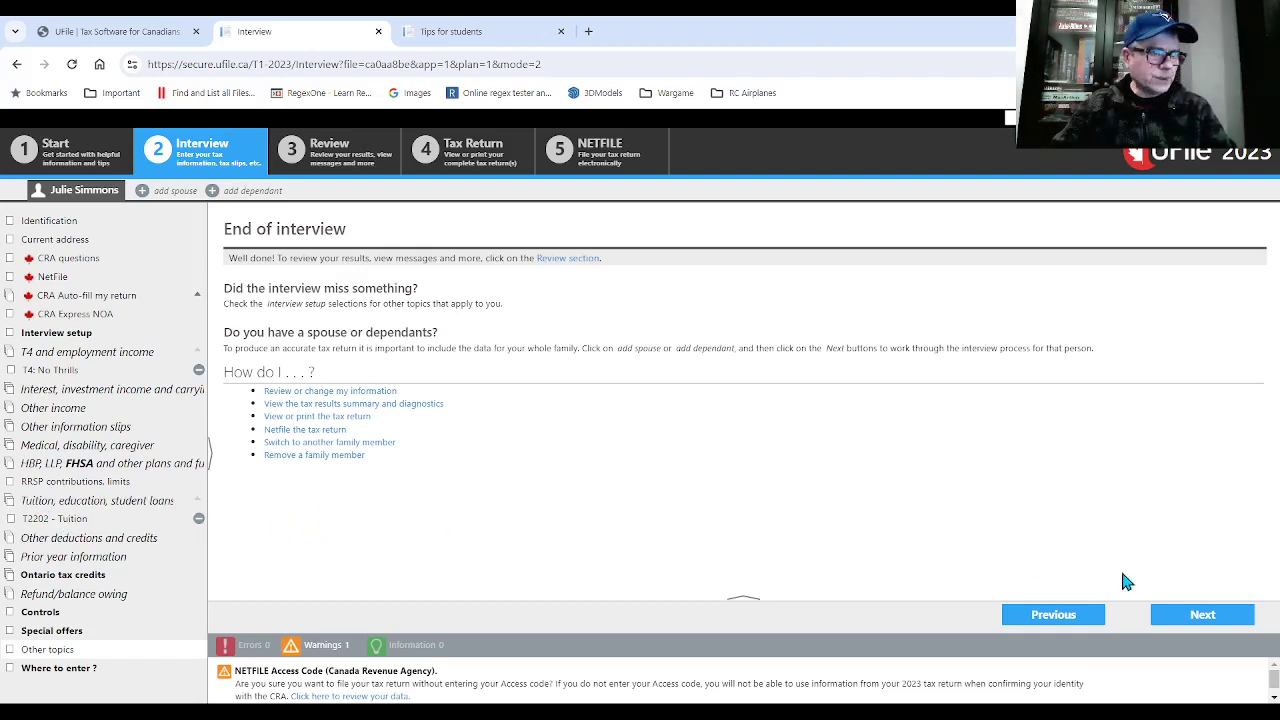
# - Continue past End of interview to the Free for Students special offer page
pyautogui.click(1200, 613)
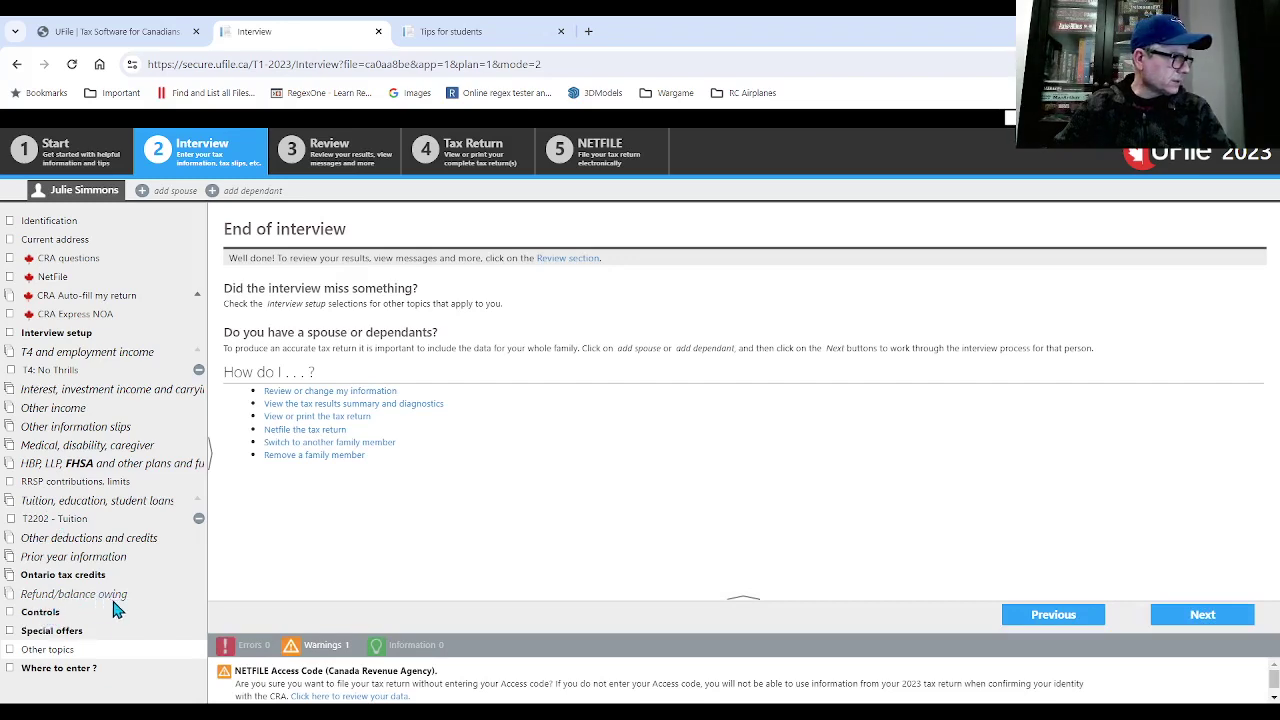
pyautogui.click(52, 631)
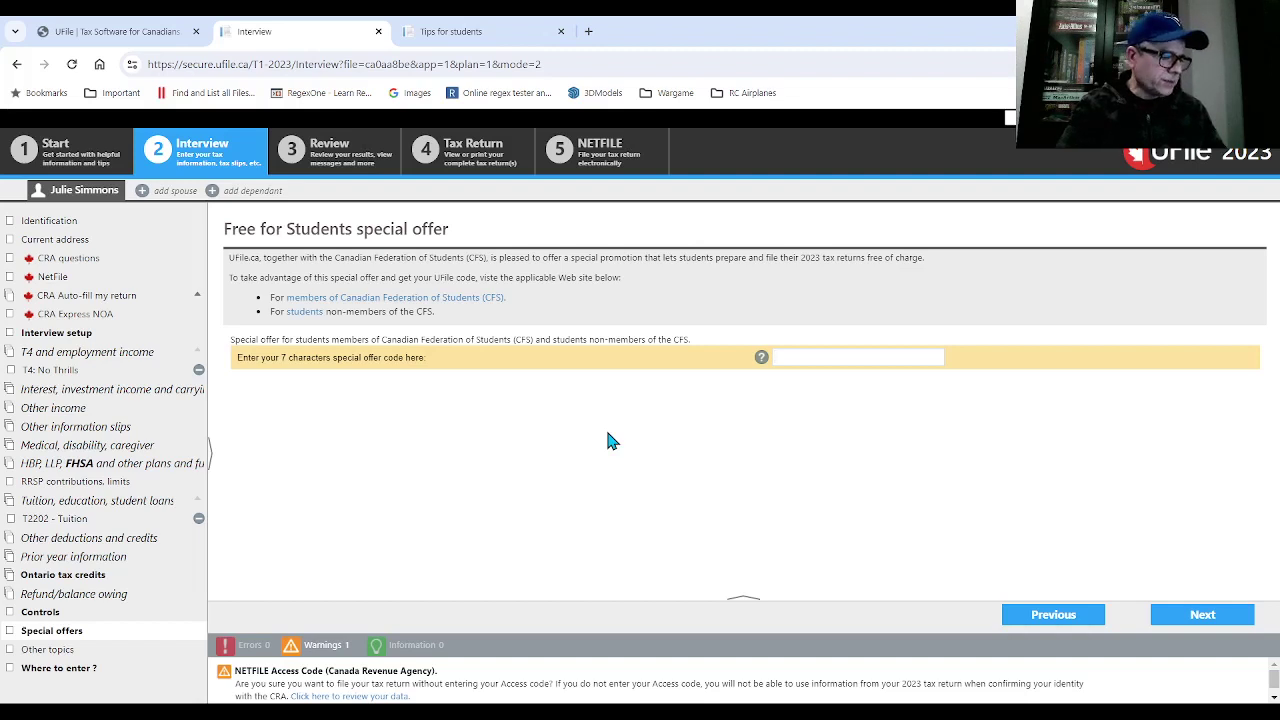
# - Enter special offer code CFS1981, finish the interview and view the $2,022.15 refund in Review
pyautogui.click(825, 356)
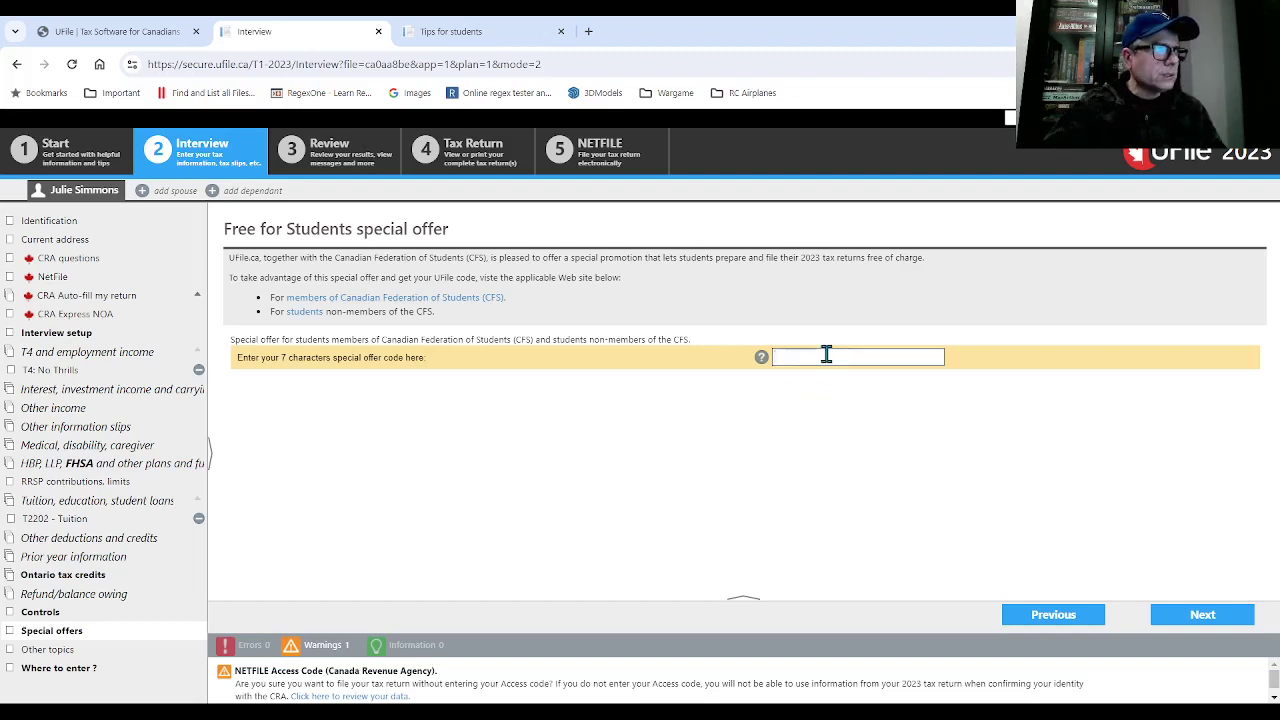
pyautogui.write('CFS')
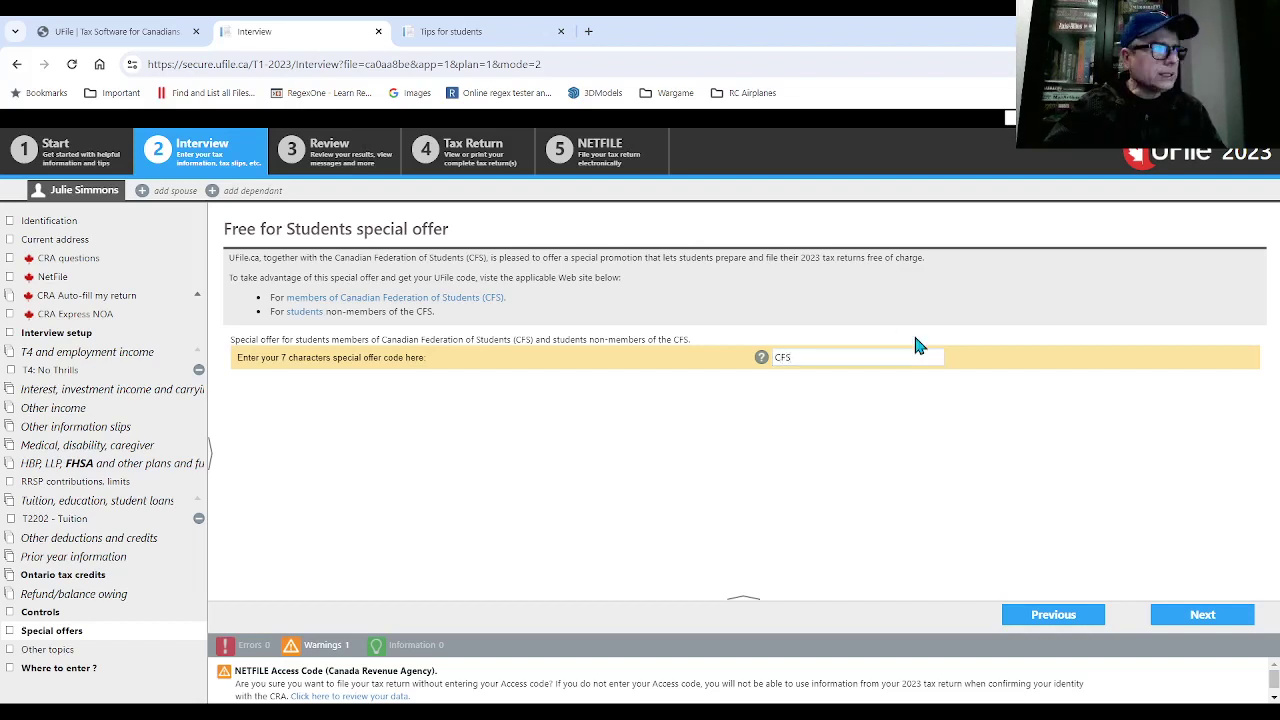
pyautogui.write('1981')
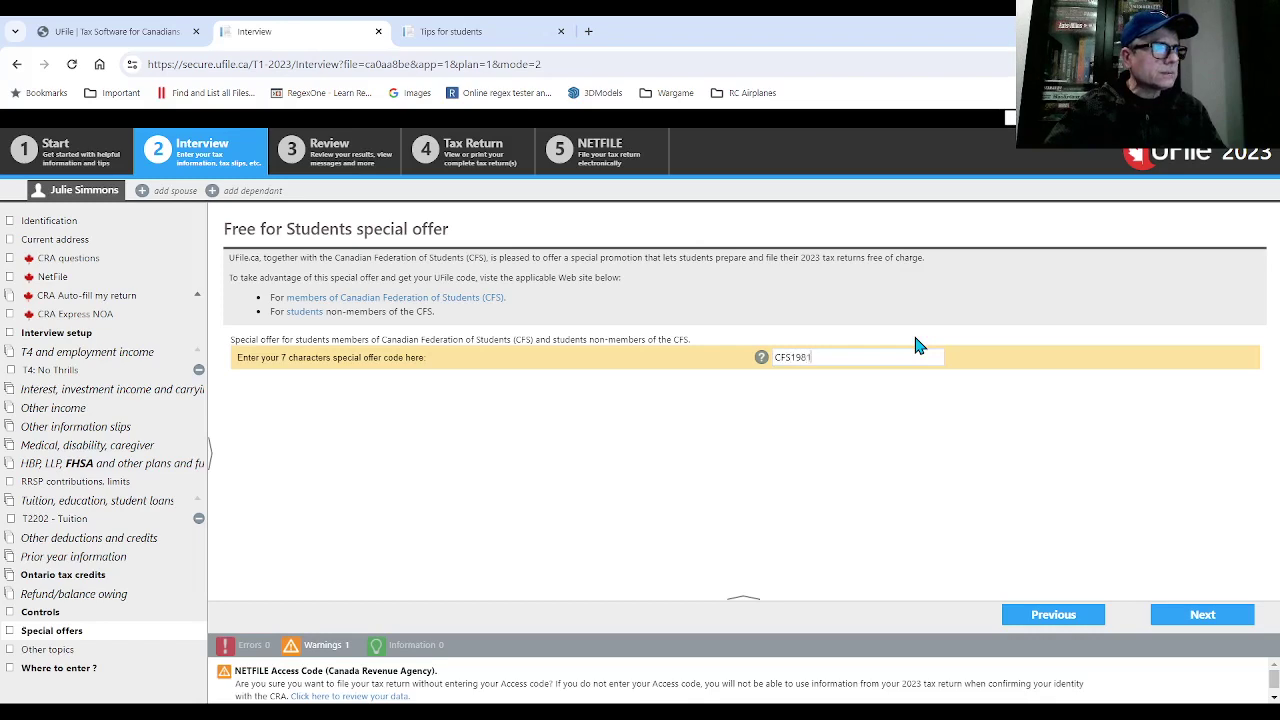
pyautogui.click(1193, 617)
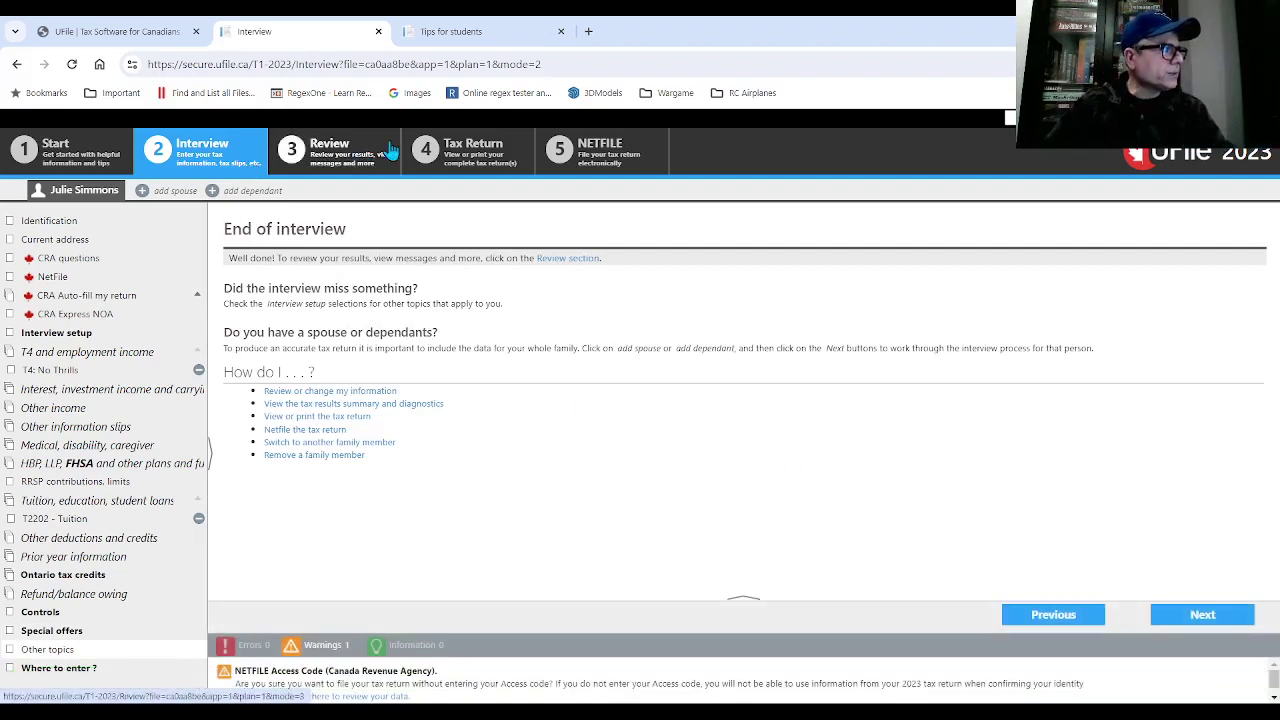
pyautogui.click(330, 160)
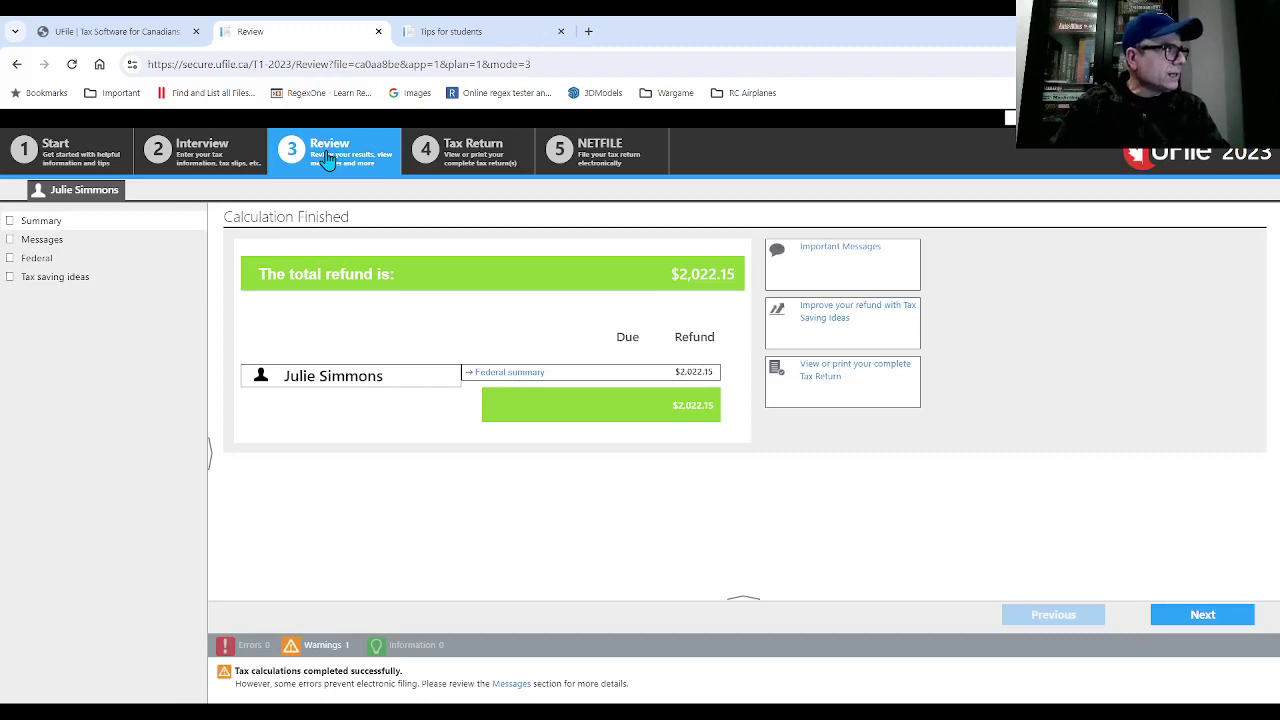
# - Show the Review messages noting NETFILE opens February 19, 2024 and a missing Access Code
pyautogui.click(52, 241)
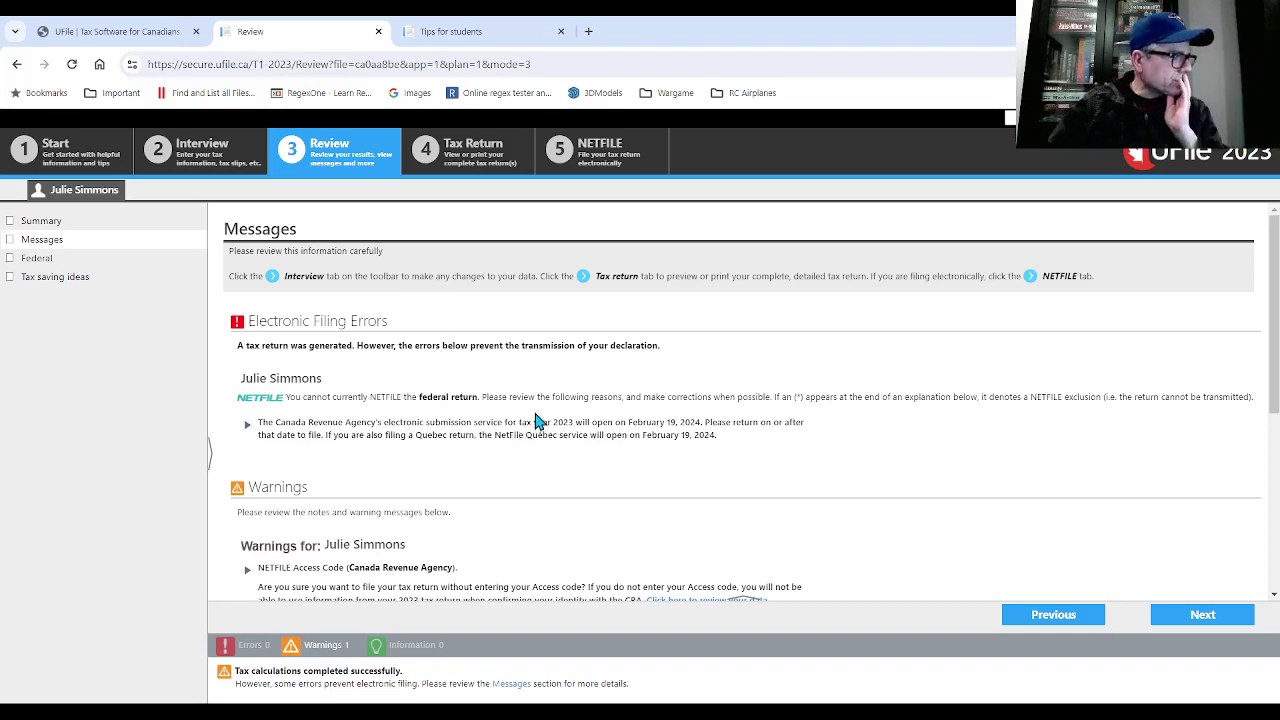
# - Scroll through all messages, then view the Federal summary: $2,572.33 non-refundable credits, $0.00 net tax
pyautogui.scroll(-1, 535, 421)
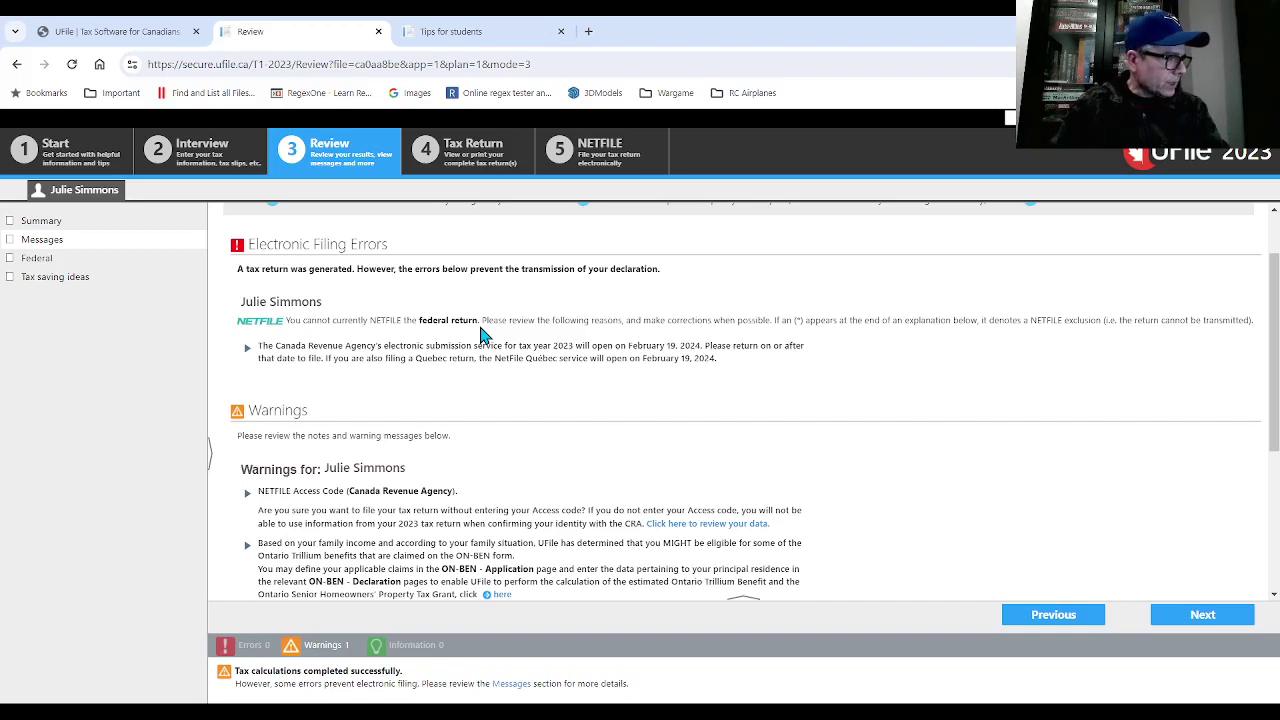
pyautogui.scroll(-2, 537, 412)
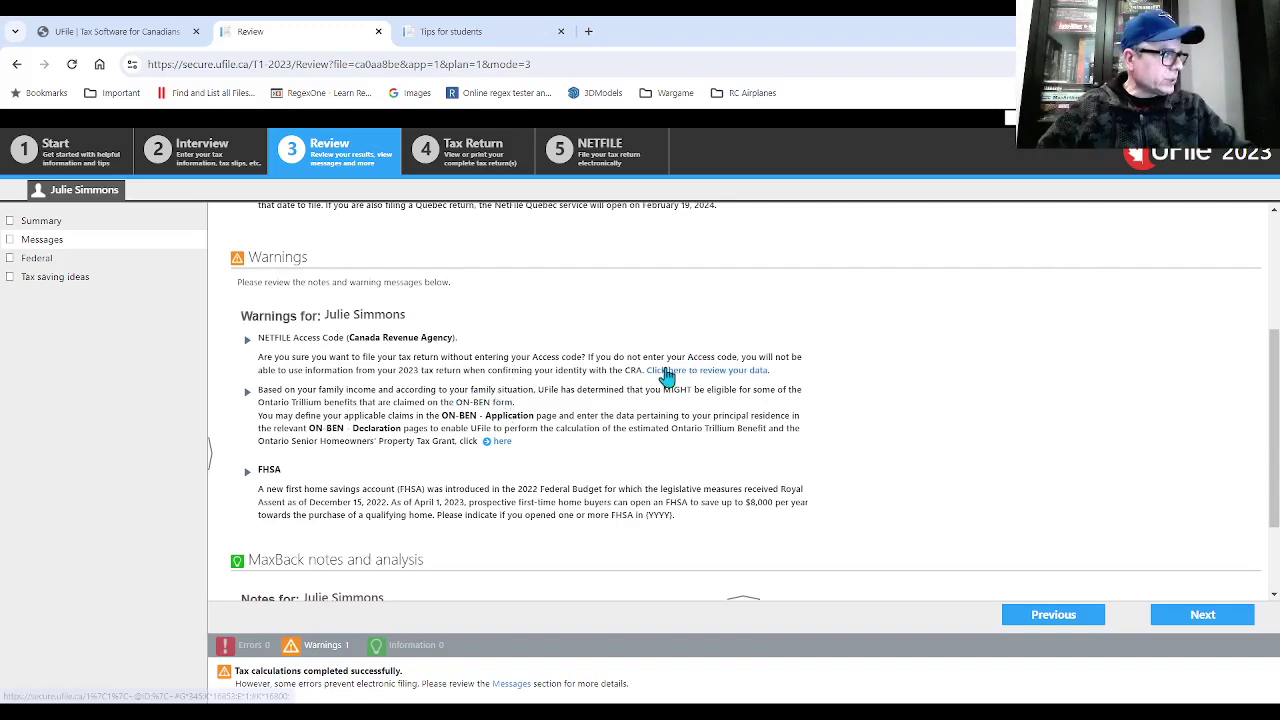
pyautogui.scroll(-1, 663, 372)
pyautogui.scroll(-1, 663, 372)
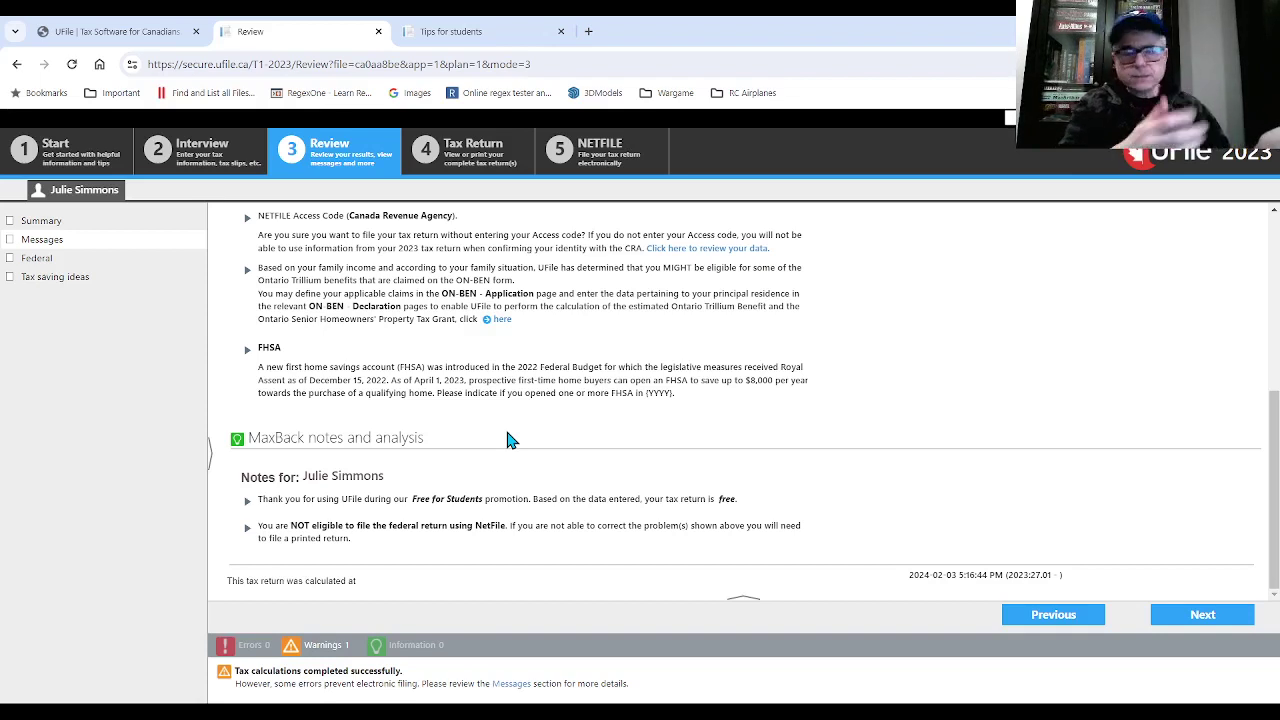
pyautogui.click(56, 280)
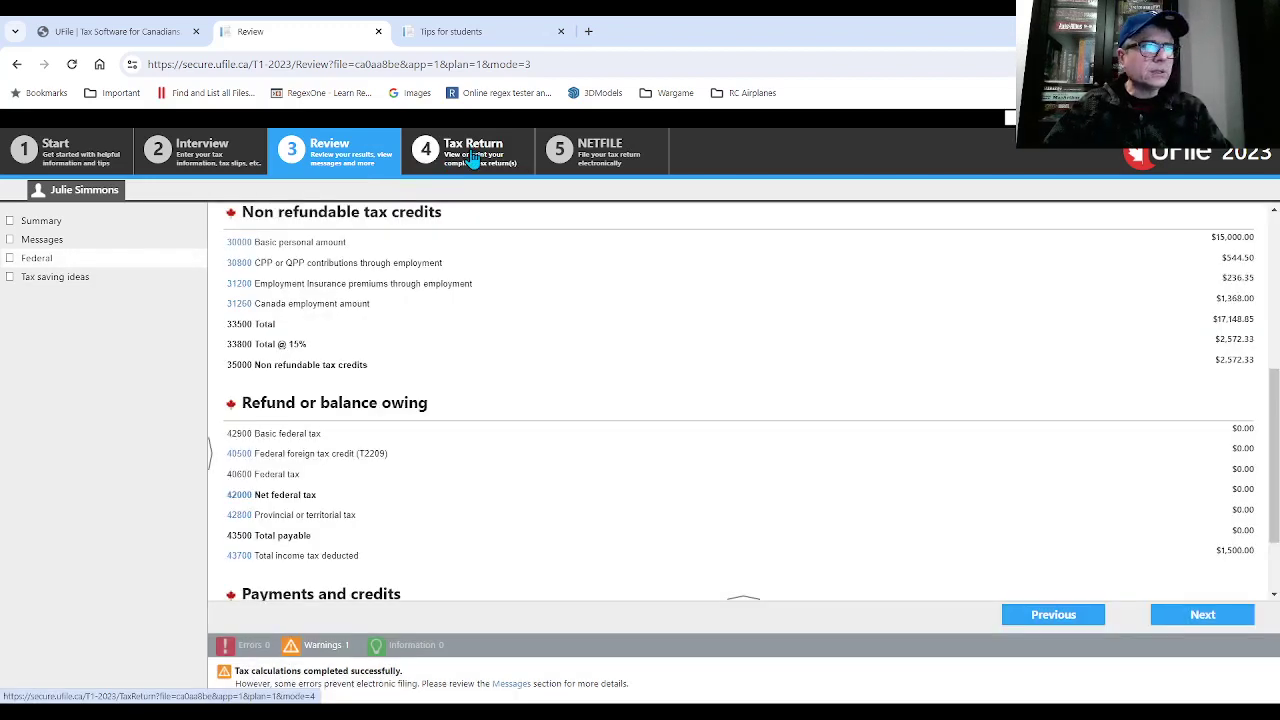
# - Go to the Tax Return step to show the Almost Done notice that this return is free
pyautogui.click(473, 160)
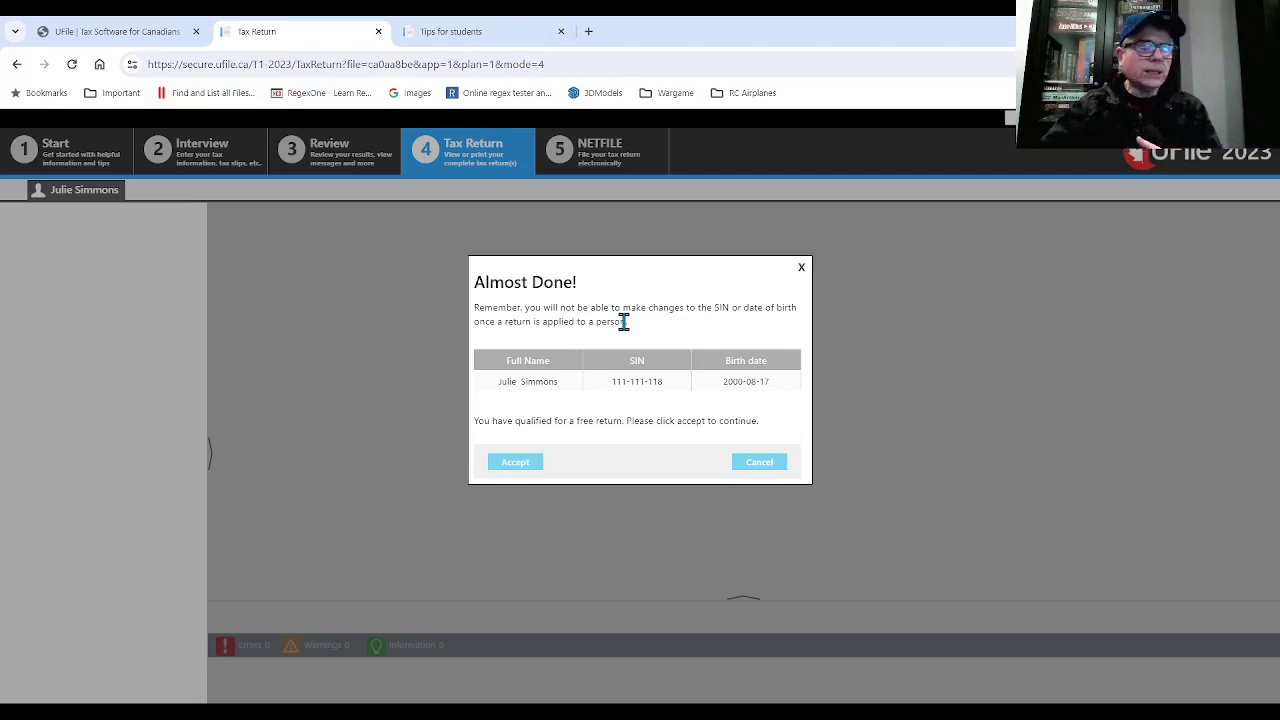
# - Accept the free return and read through the Executive summary
pyautogui.click(513, 464)
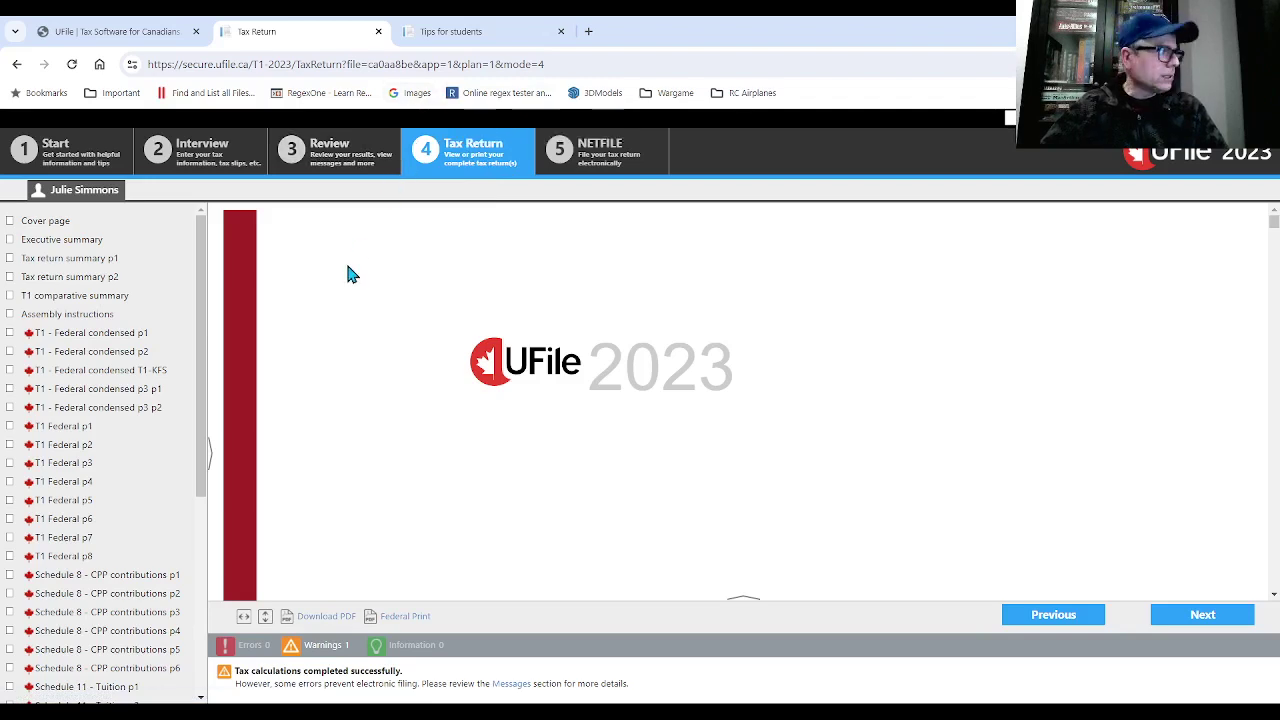
pyautogui.click(90, 244)
pyautogui.scroll(-1, 590, 350)
pyautogui.scroll(-2, 598, 360)
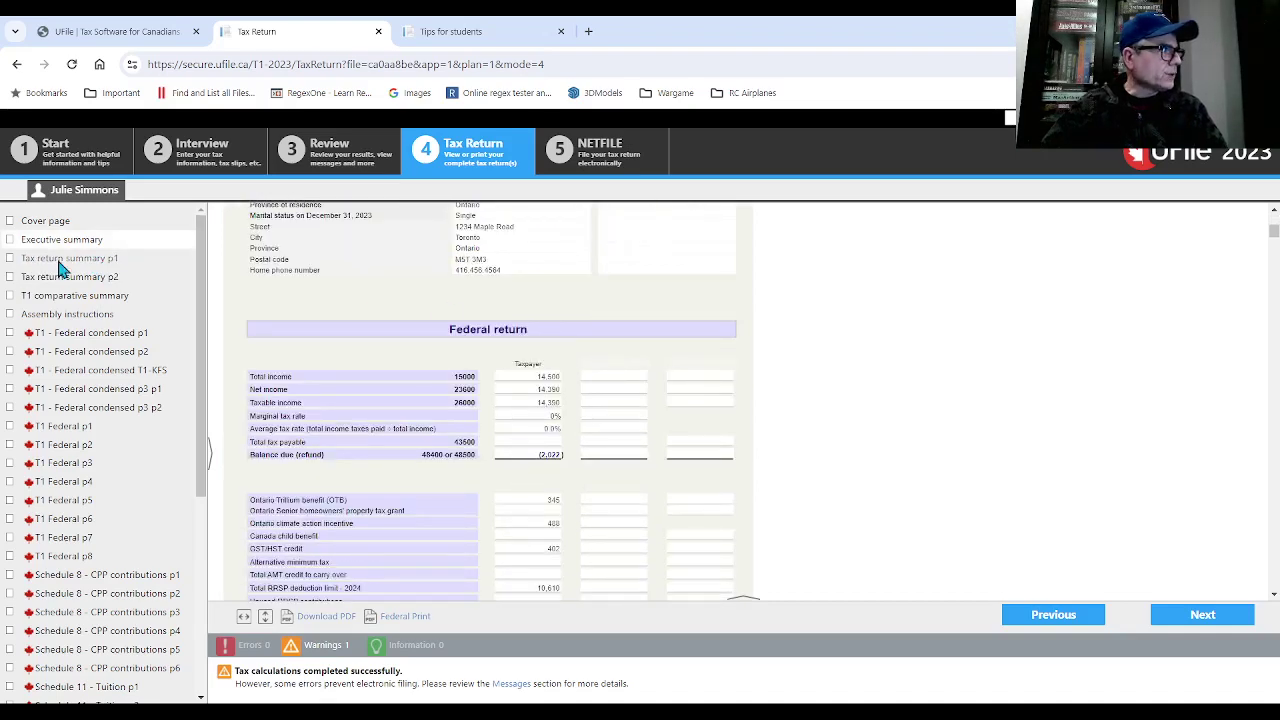
# - Review Tax return summary pages 1 and 2 and the T1 comparative summary with $14,500 total income
pyautogui.click(56, 260)
pyautogui.scroll(-3, 588, 315)
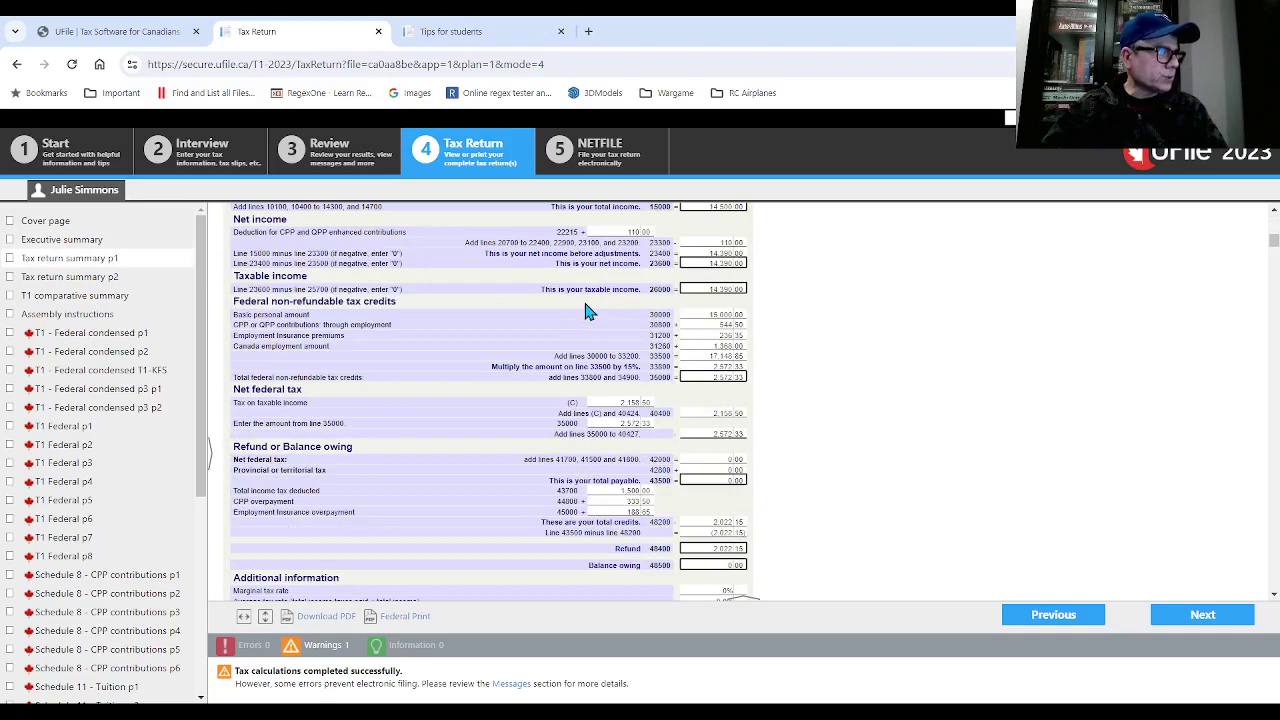
pyautogui.scroll(2, 543, 312)
pyautogui.scroll(-2, 545, 315)
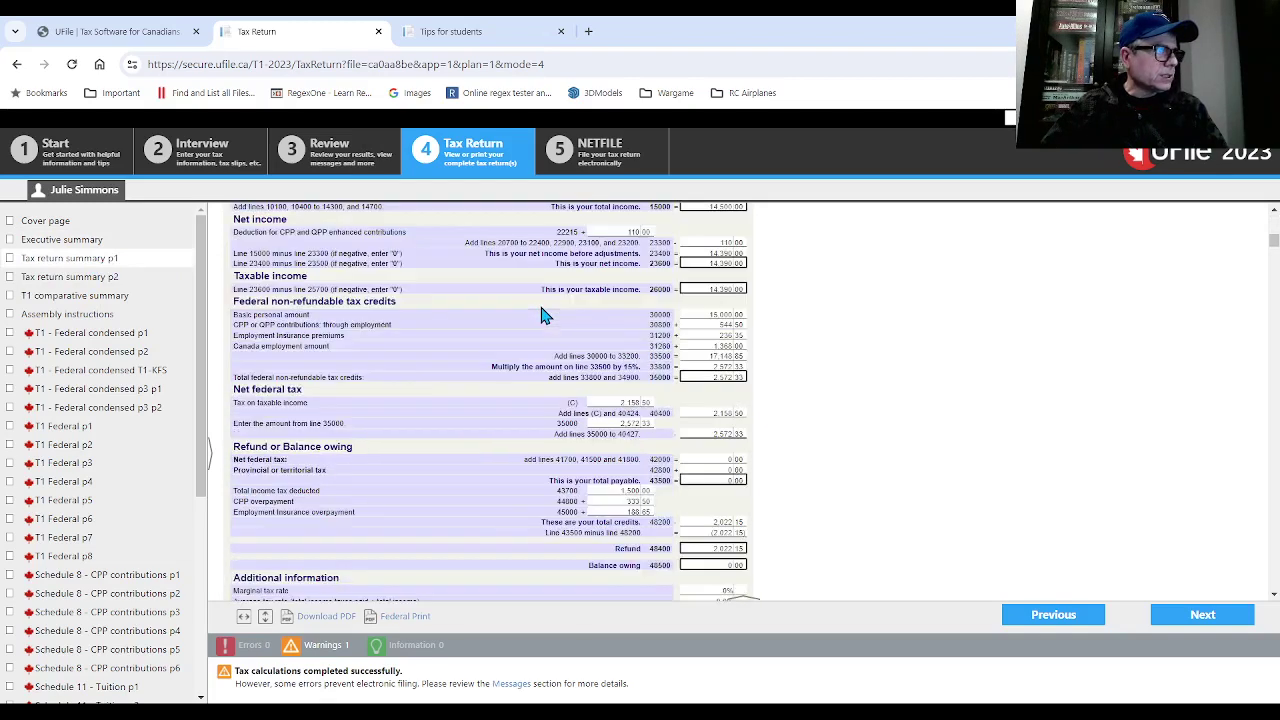
pyautogui.scroll(-3, 543, 315)
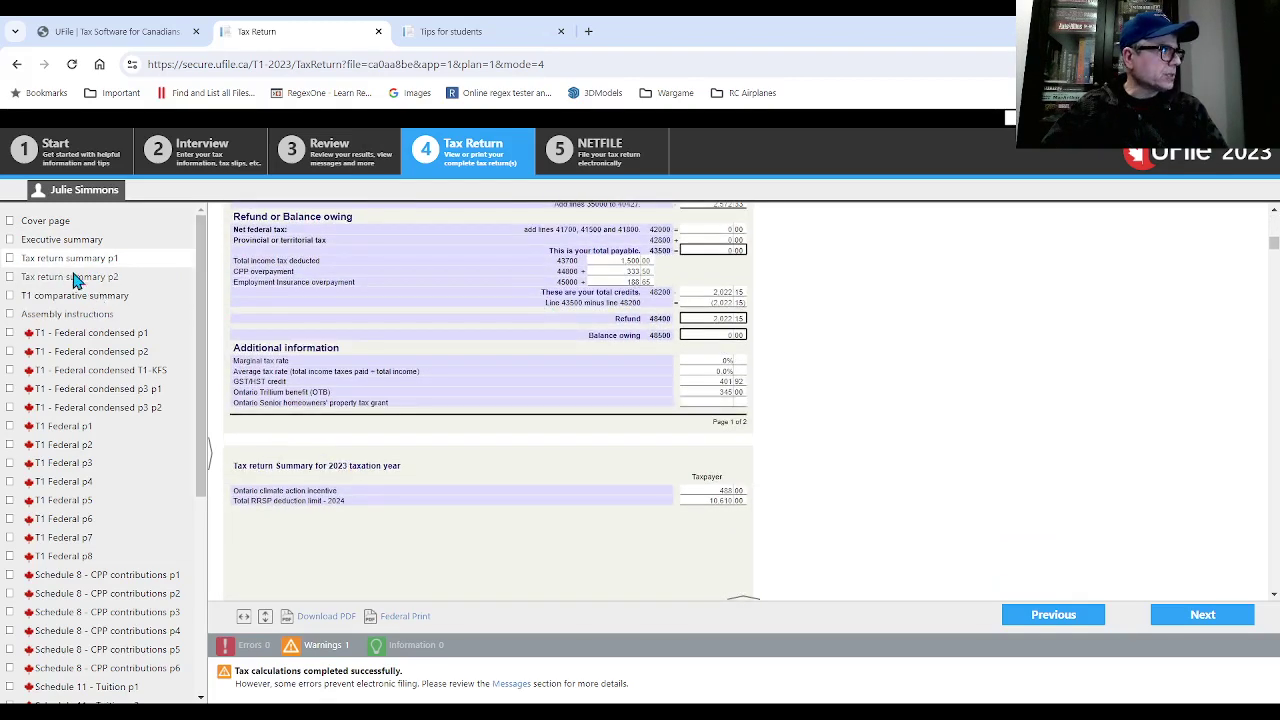
pyautogui.click(75, 280)
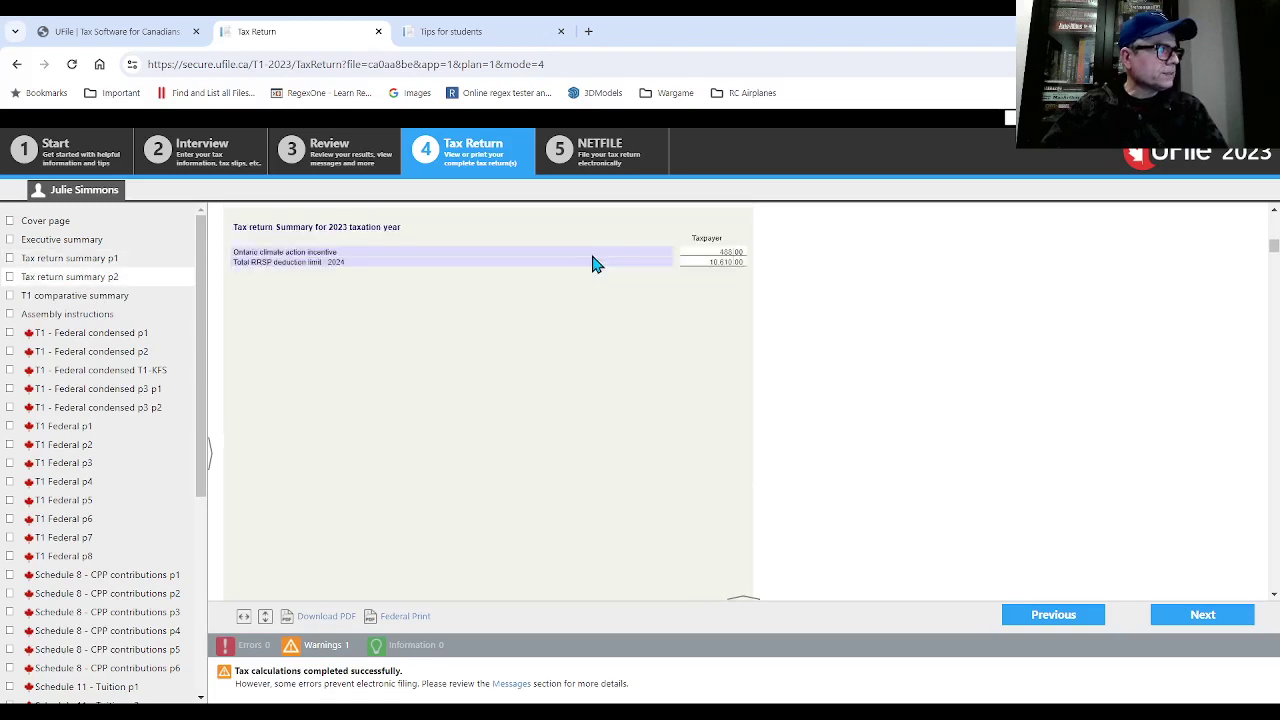
pyautogui.click(70, 298)
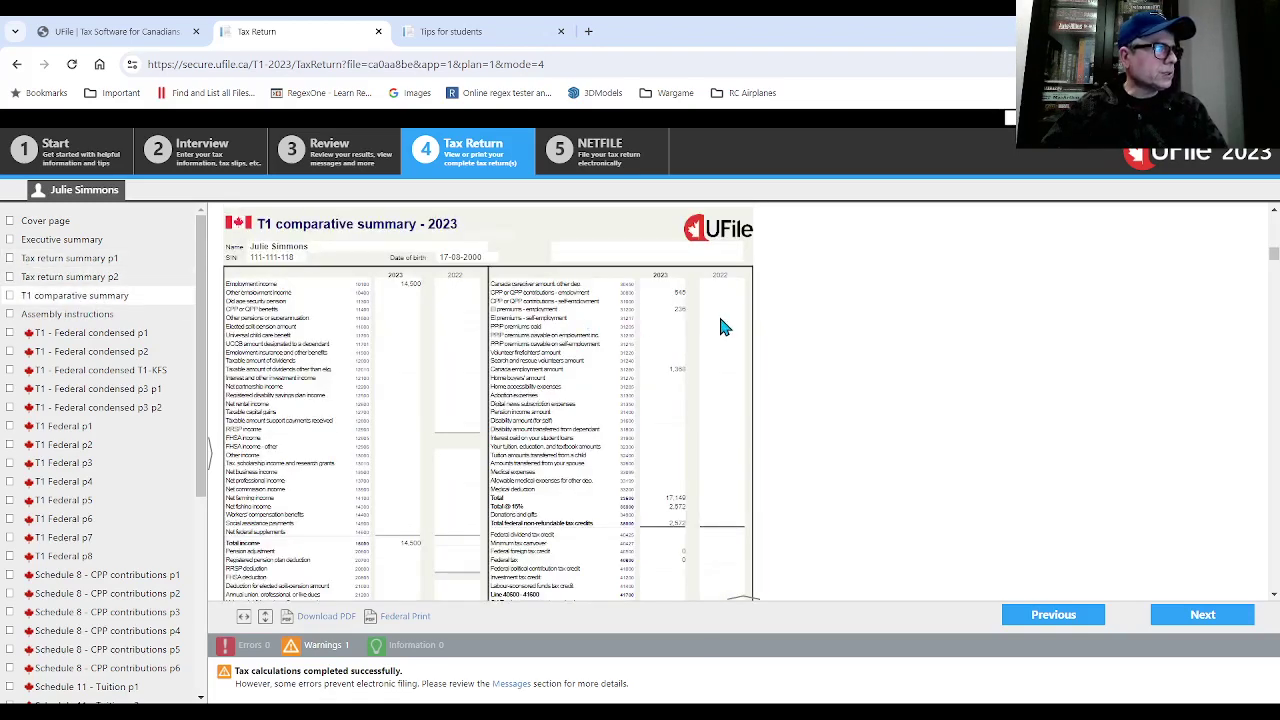
pyautogui.scroll(-1, 725, 325)
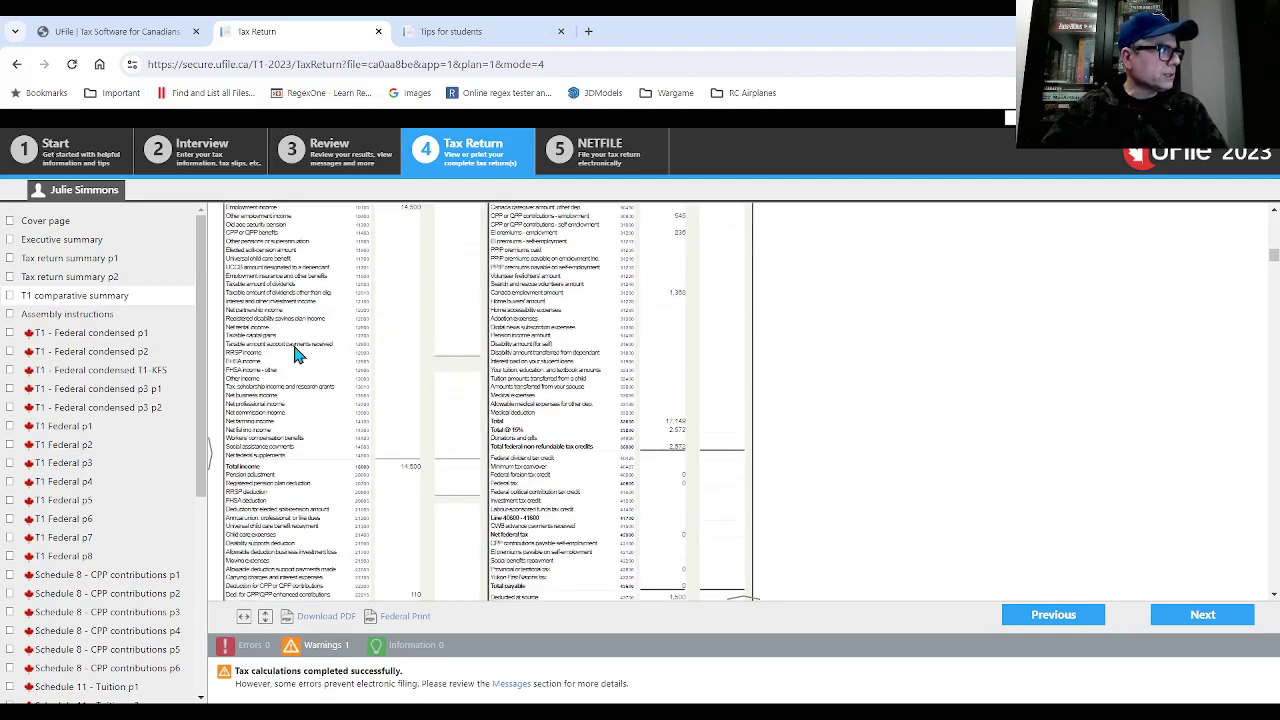
# - Scroll through the condensed T1 federal return p1 to the $2,022.15 refund on line 48400
pyautogui.click(92, 338)
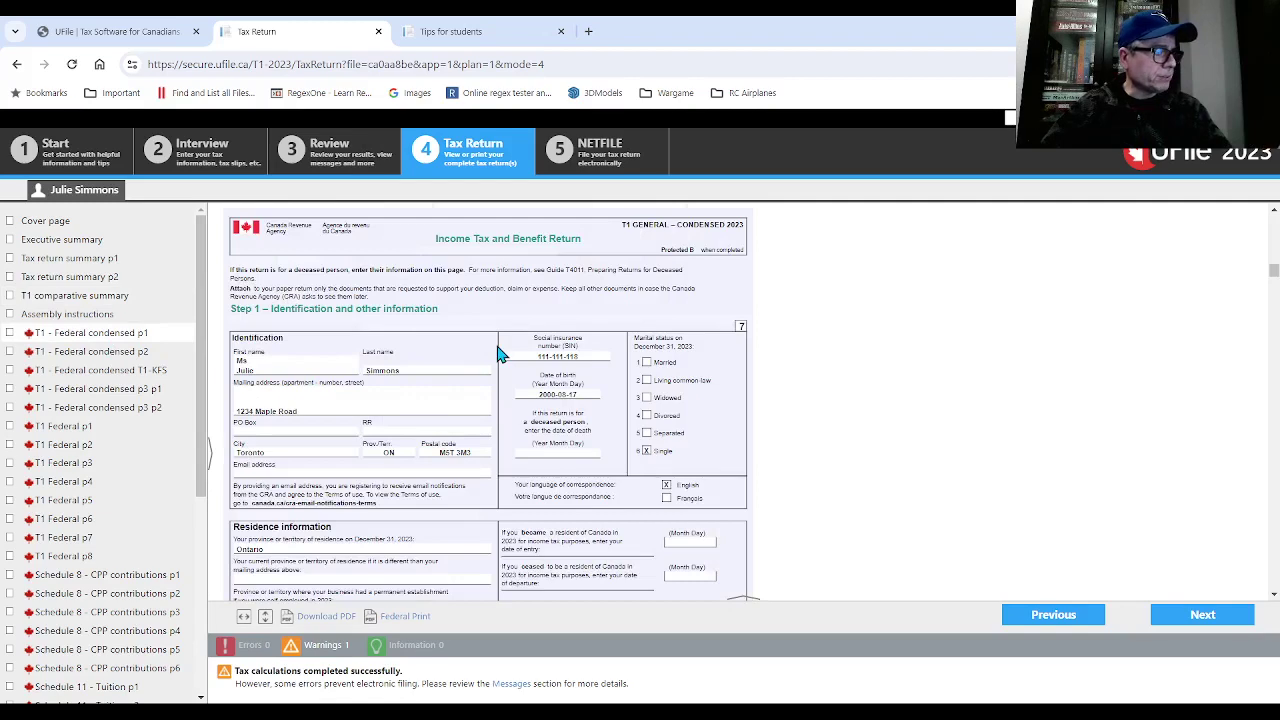
pyautogui.scroll(-2, 500, 350)
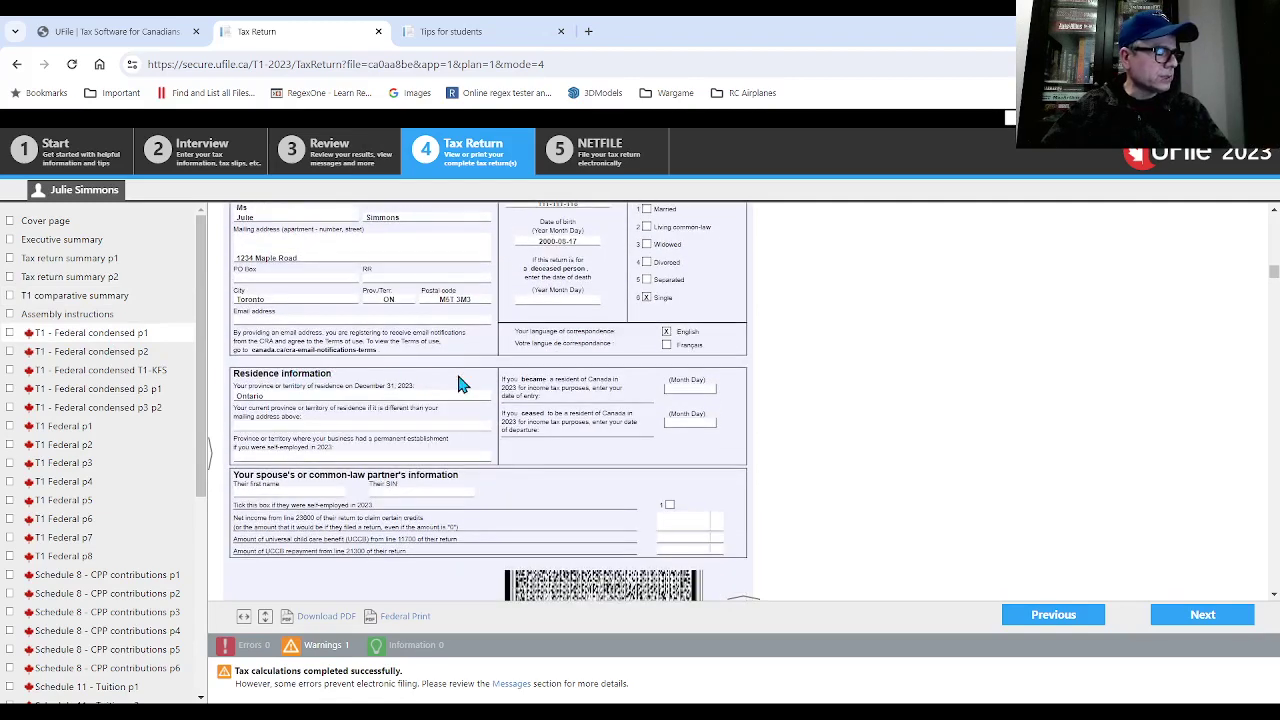
pyautogui.scroll(-3, 460, 383)
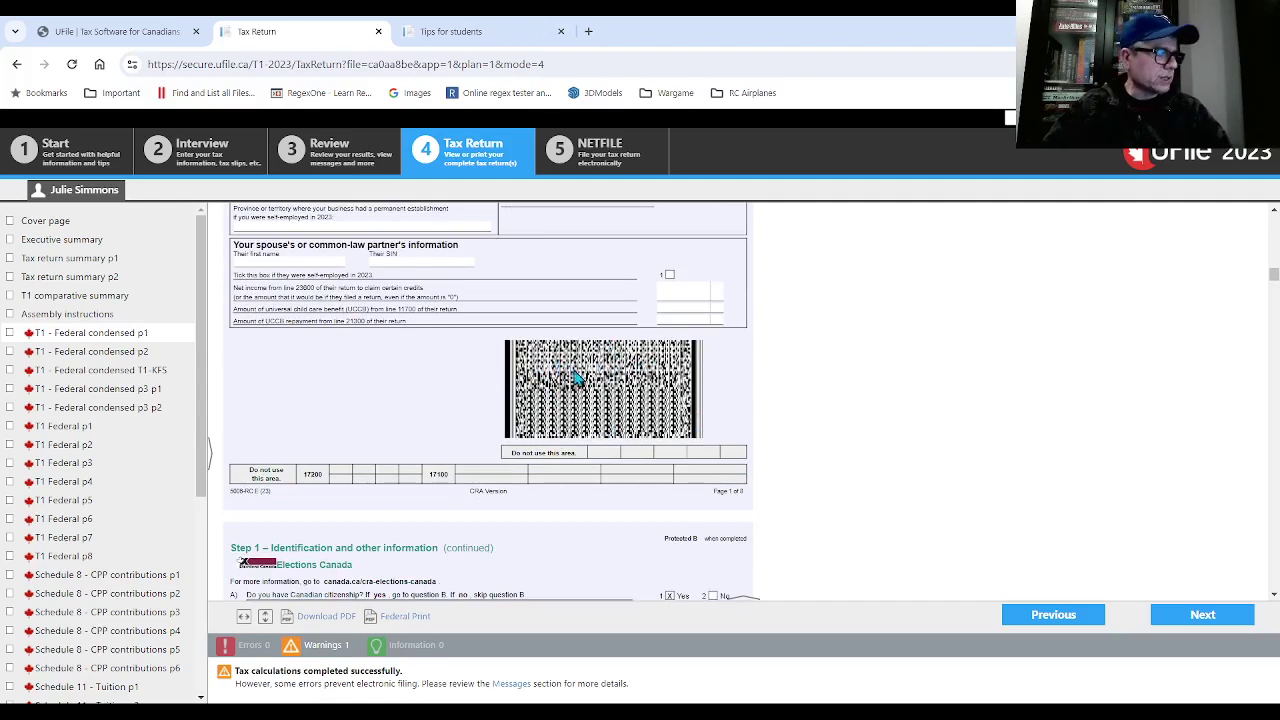
pyautogui.scroll(-8, 590, 370)
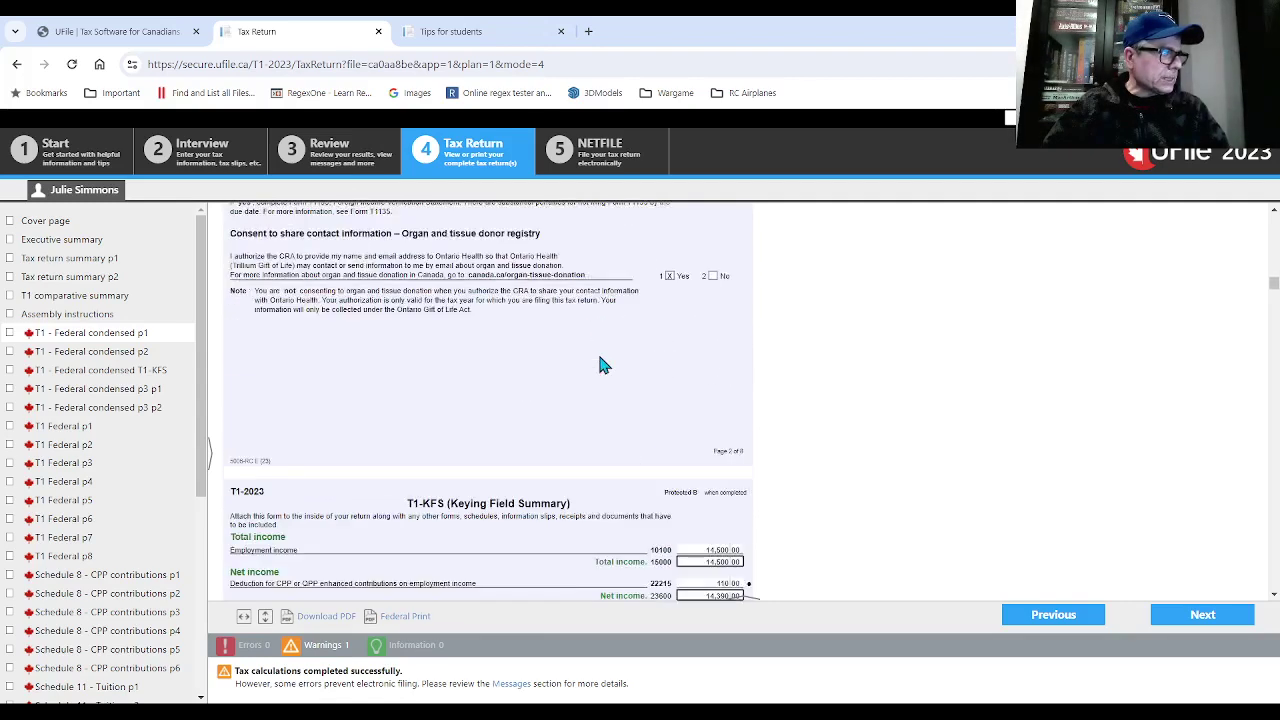
pyautogui.scroll(-3, 600, 365)
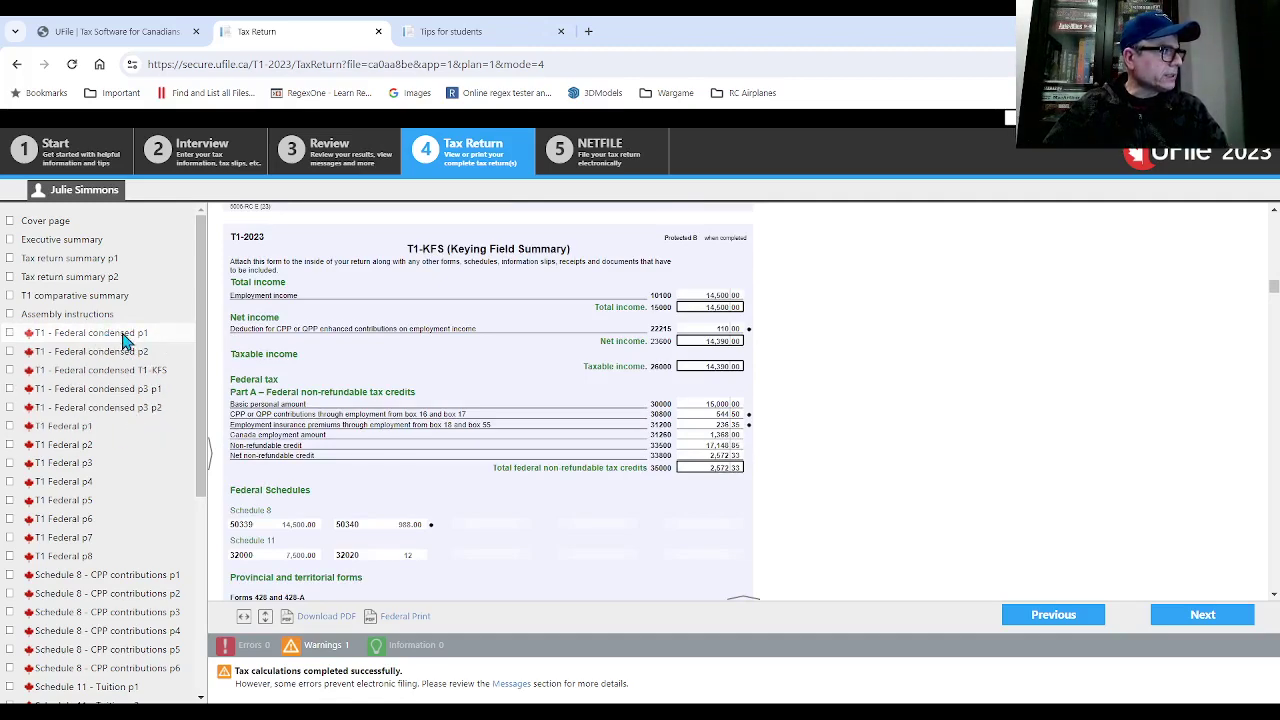
pyautogui.scroll(-2, 480, 365)
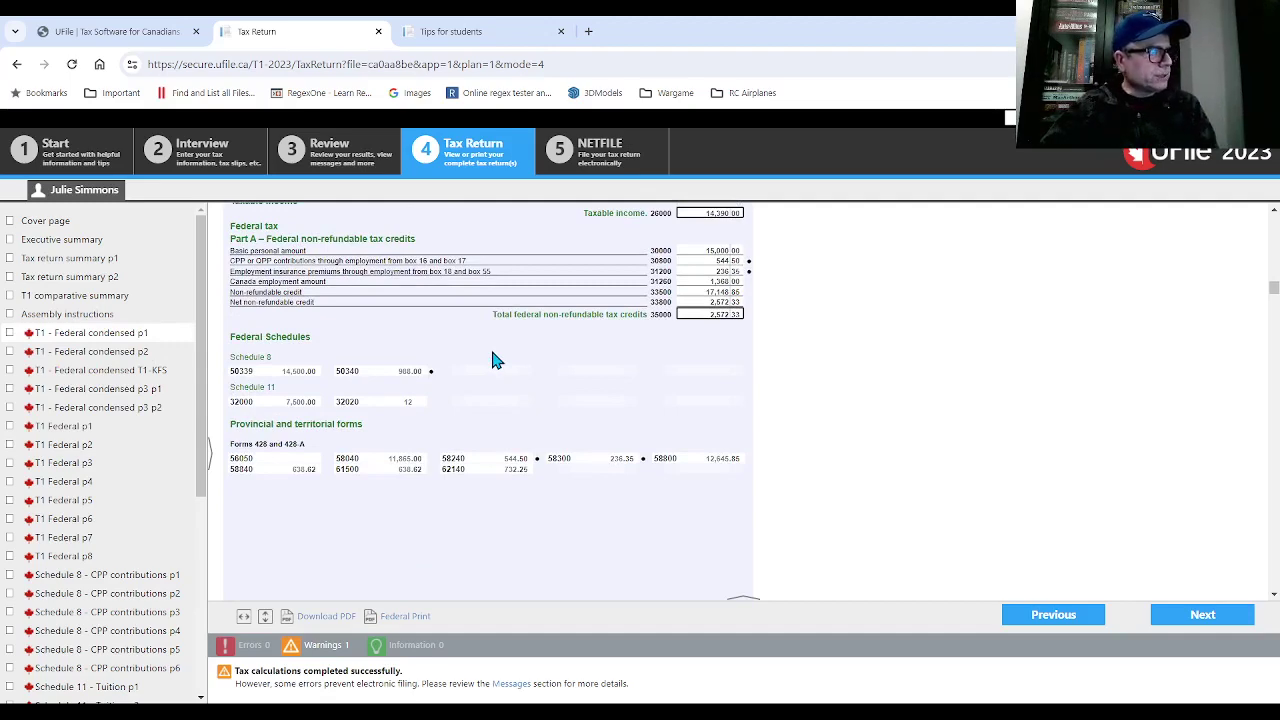
pyautogui.scroll(-2, 496, 361)
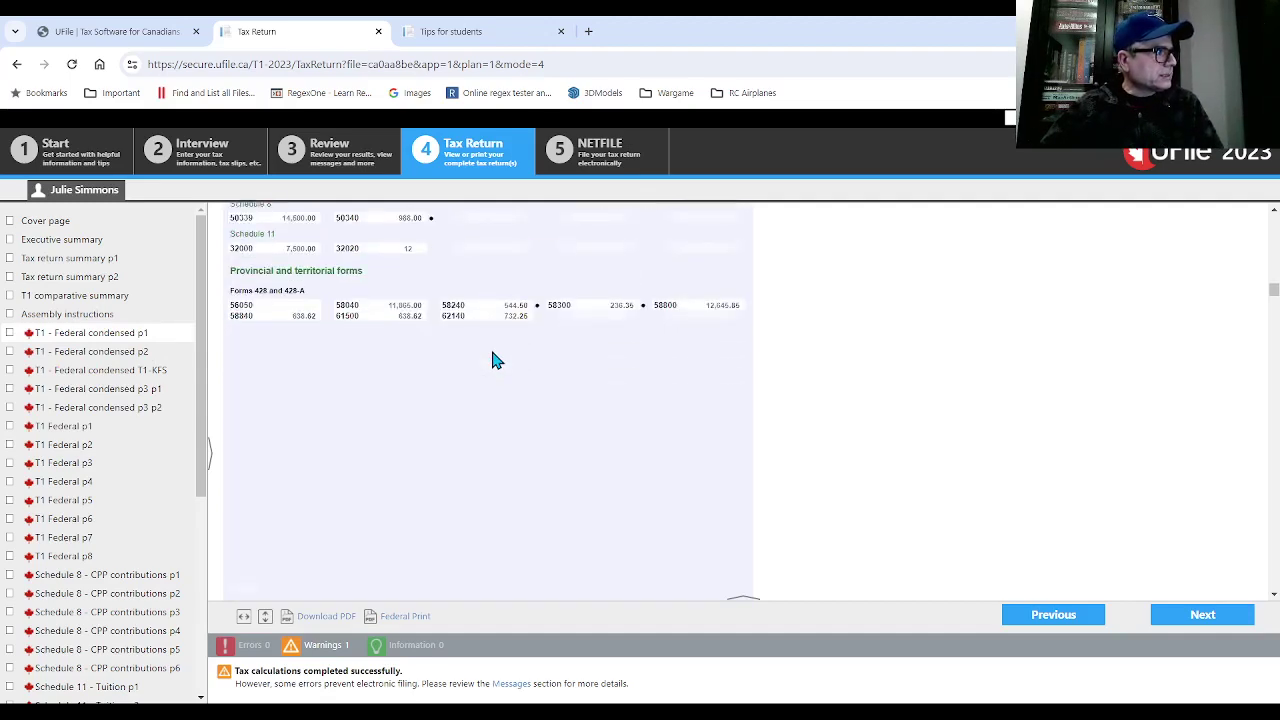
pyautogui.scroll(-8, 493, 360)
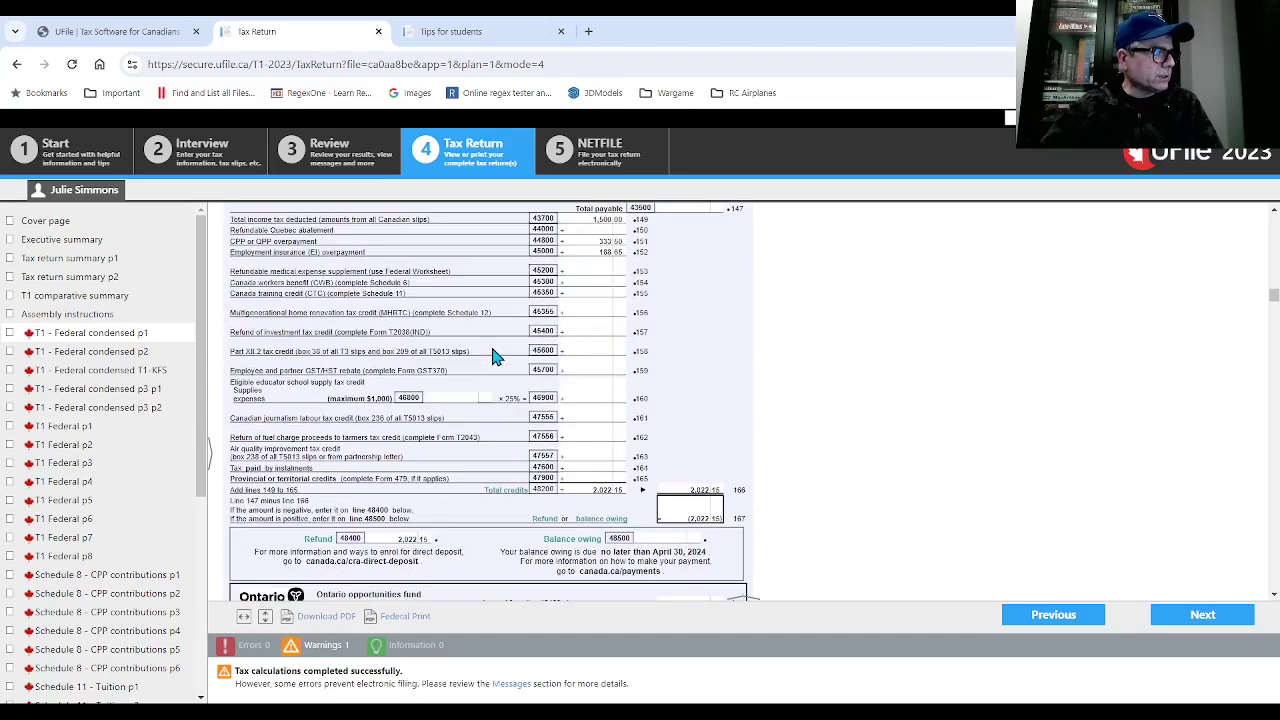
pyautogui.scroll(-3, 493, 357)
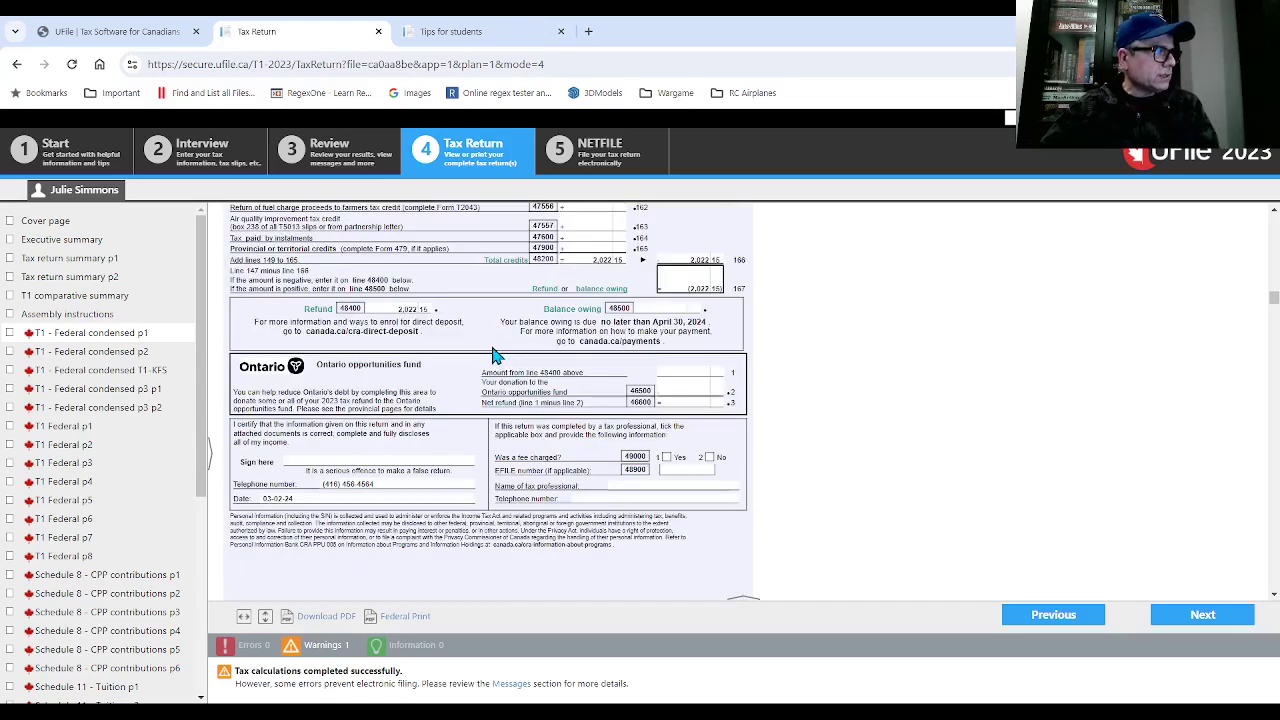
pyautogui.scroll(-2, 493, 352)
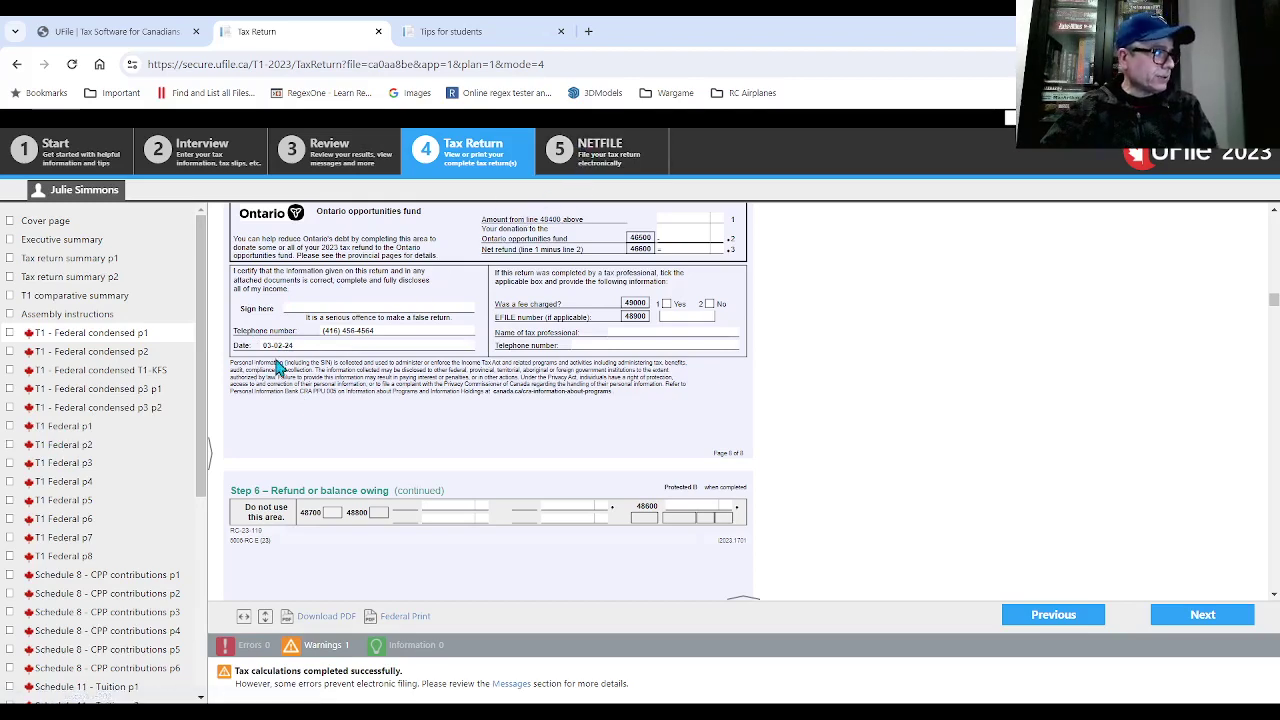
# - Open the full T1 federal return p1 and review the identification and Elections Canada answers
pyautogui.click(80, 428)
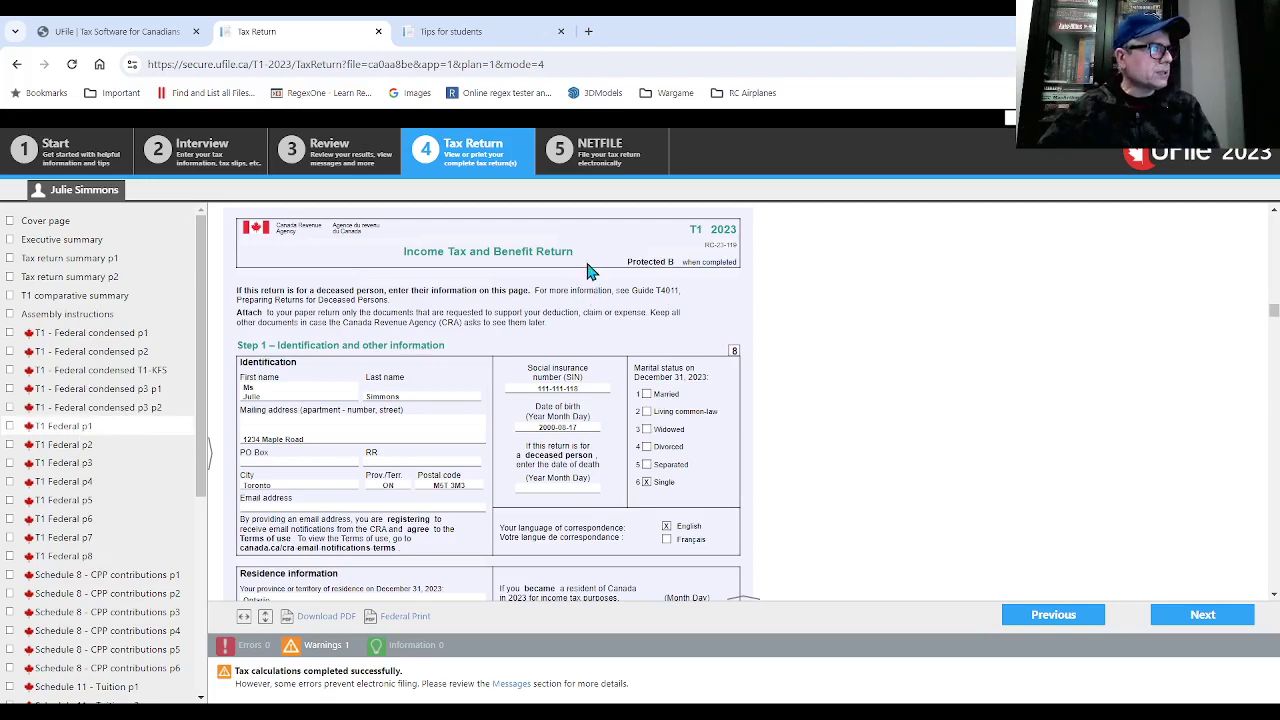
pyautogui.scroll(-1, 590, 270)
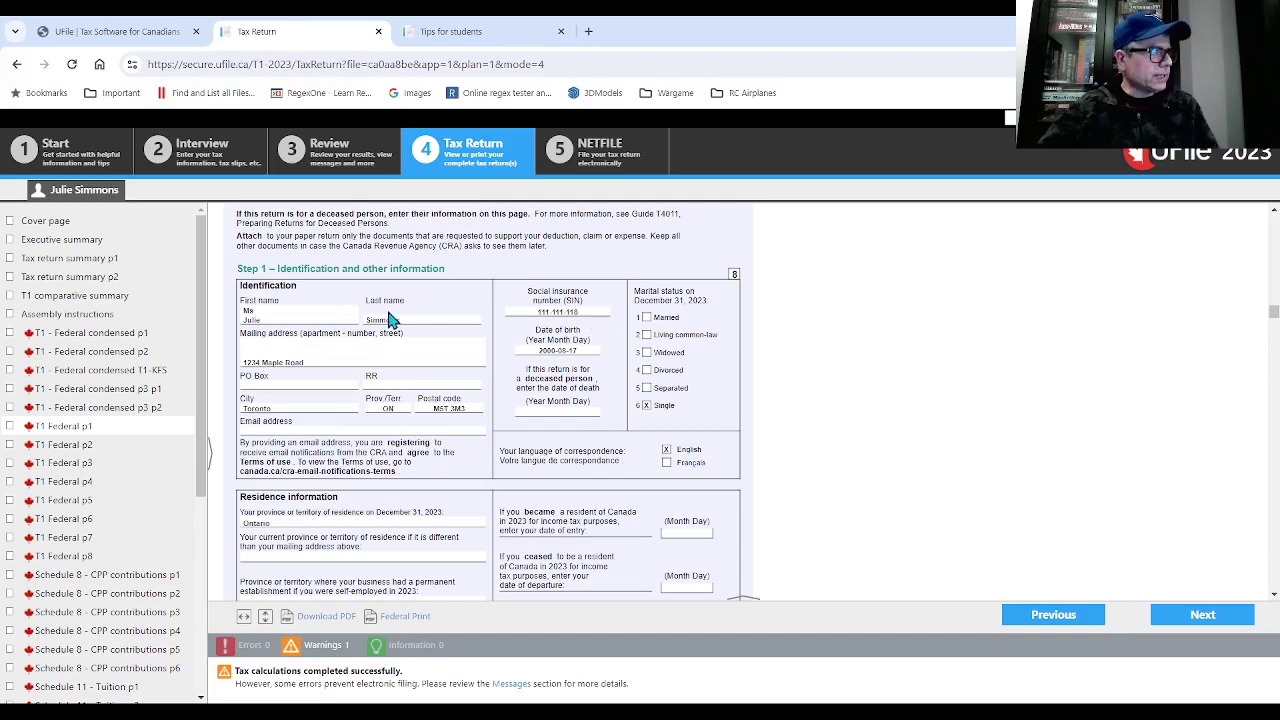
pyautogui.scroll(-1, 390, 318)
pyautogui.scroll(-1, 450, 315)
pyautogui.scroll(-1, 613, 307)
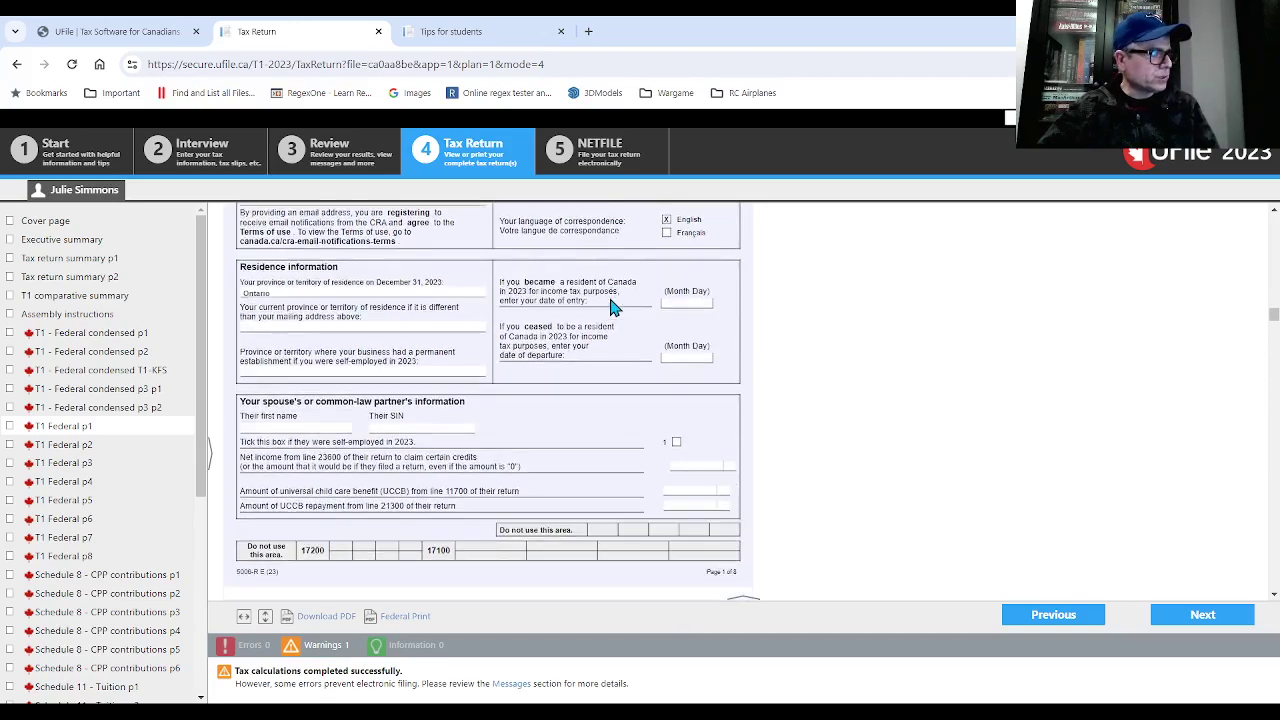
pyautogui.scroll(-7, 613, 307)
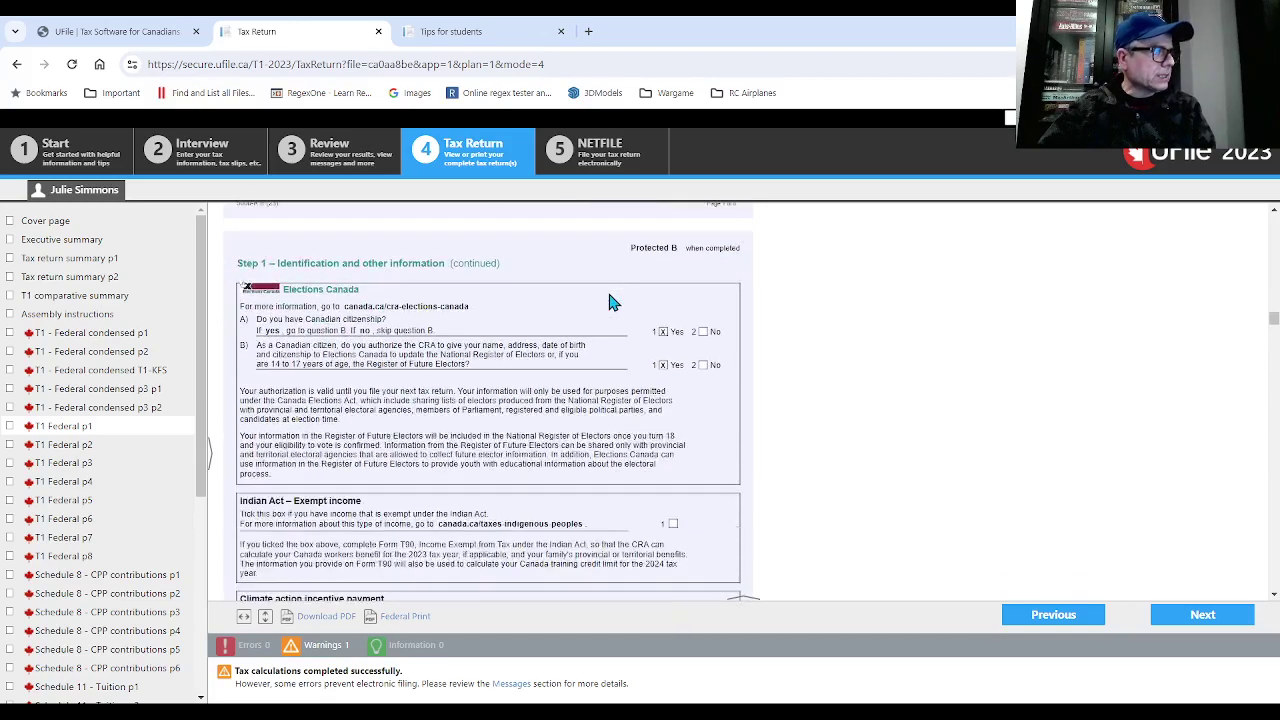
pyautogui.scroll(2, 613, 300)
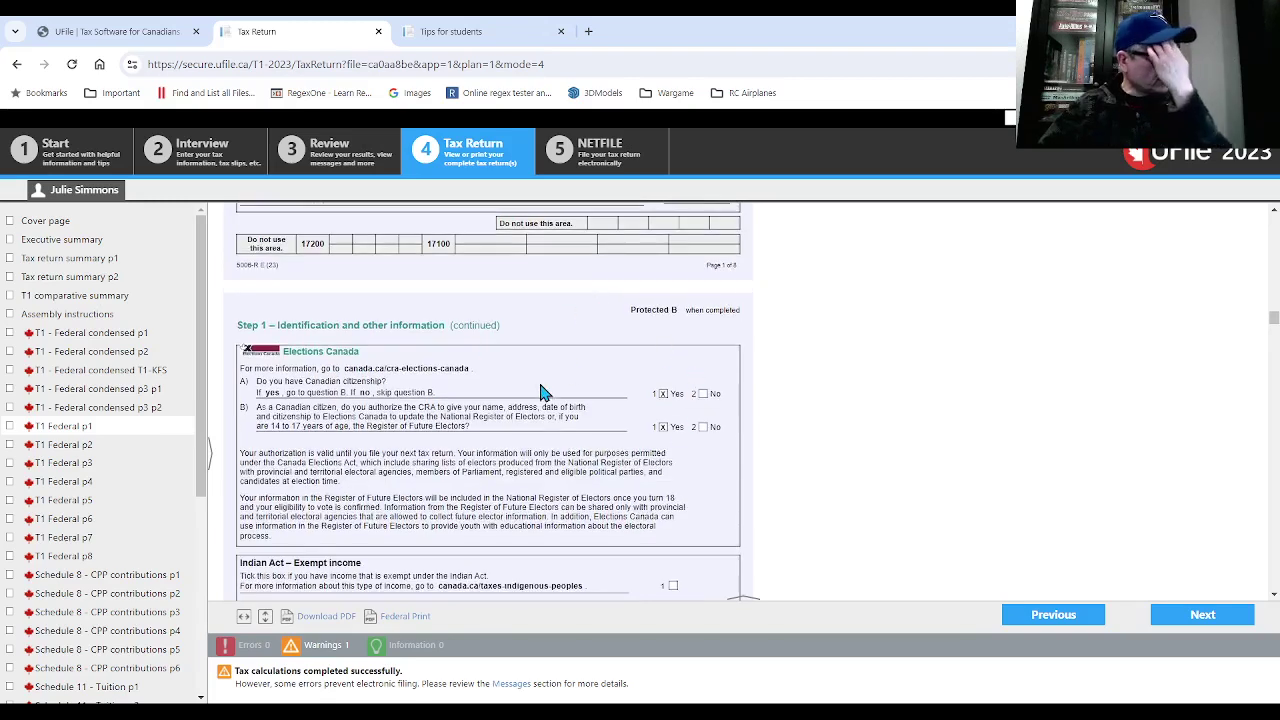
# - Review $14,500.00 total income and the deductions down to $14,390.00 net income on line 23400
pyautogui.scroll(-2, 583, 363)
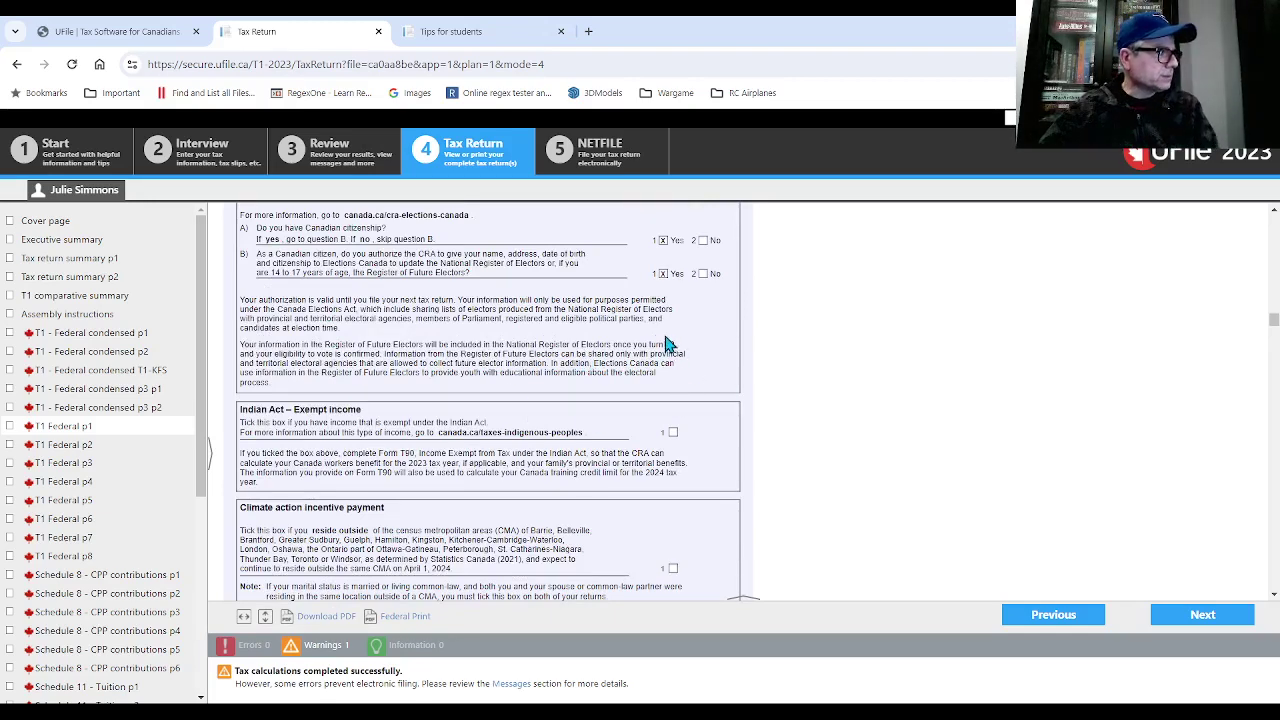
pyautogui.scroll(-1, 655, 345)
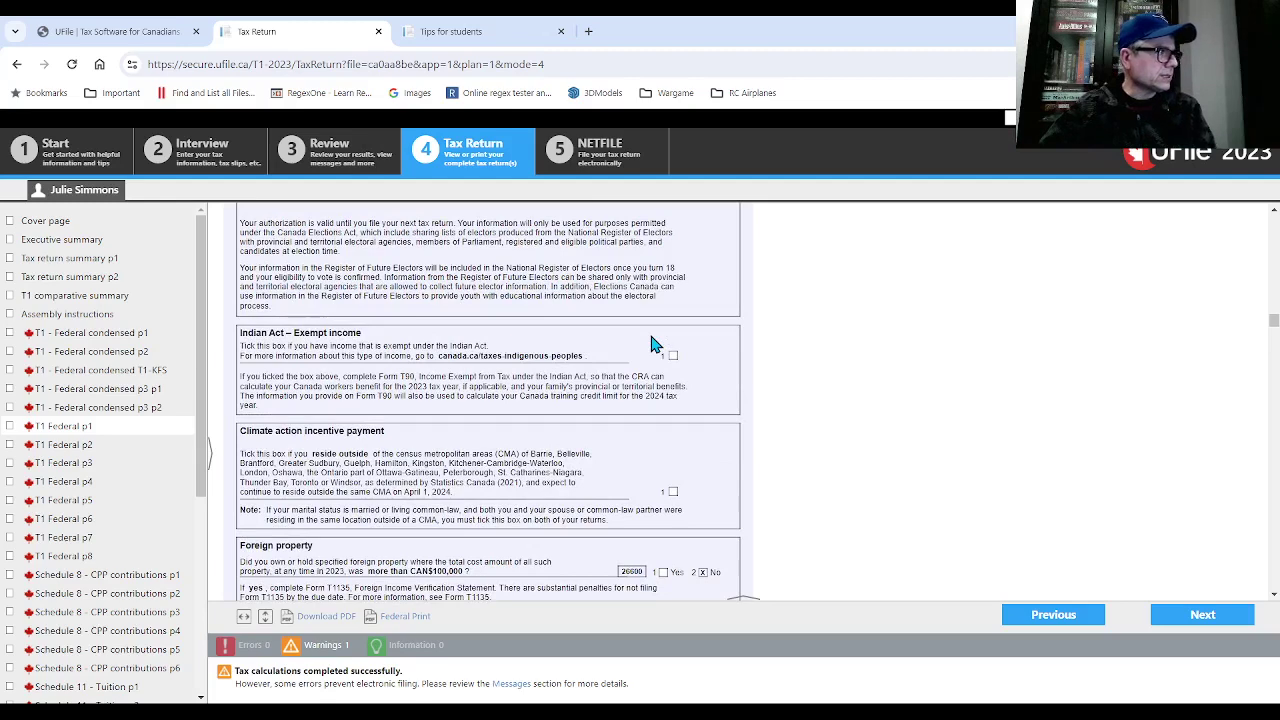
pyautogui.scroll(-3, 651, 344)
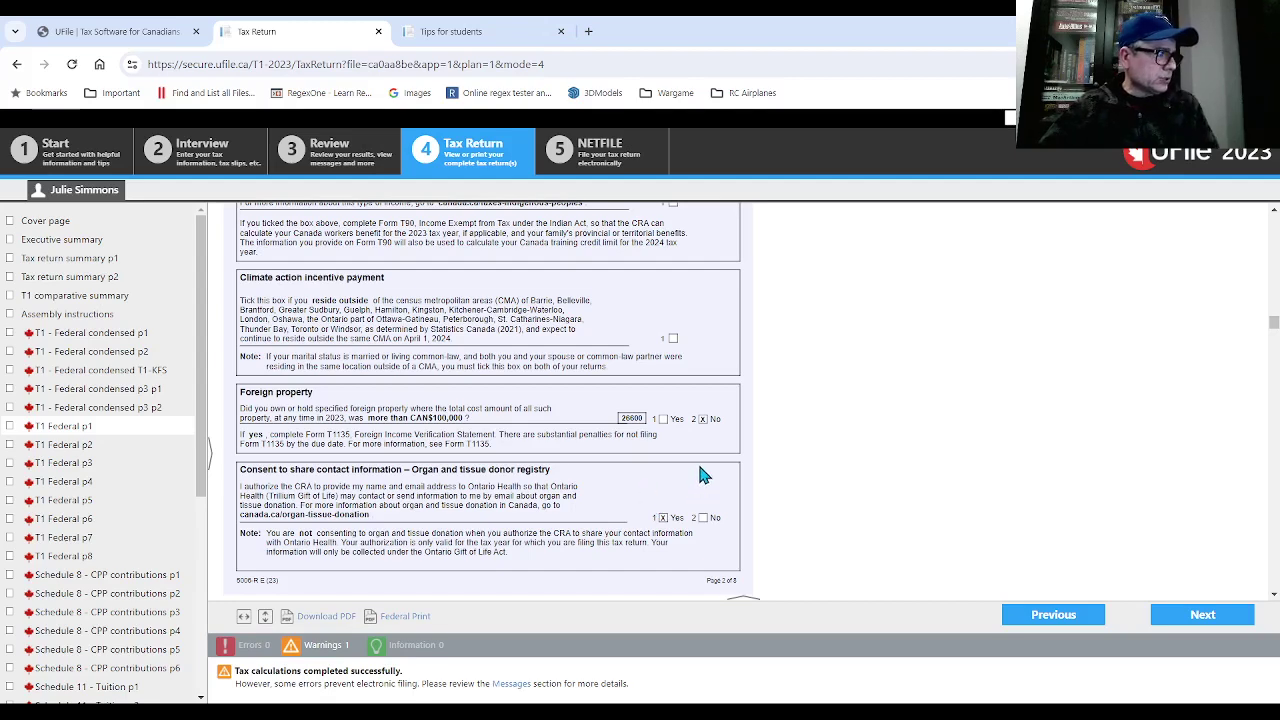
pyautogui.scroll(-5, 703, 475)
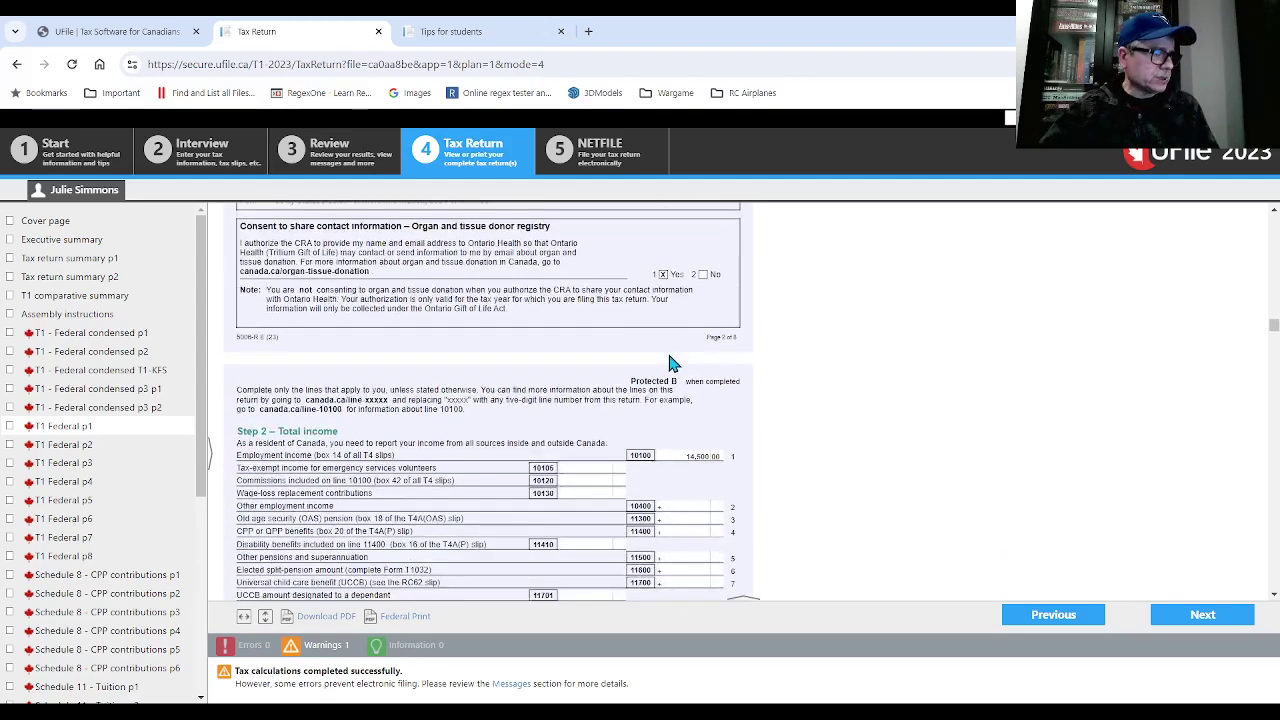
pyautogui.scroll(-3, 670, 363)
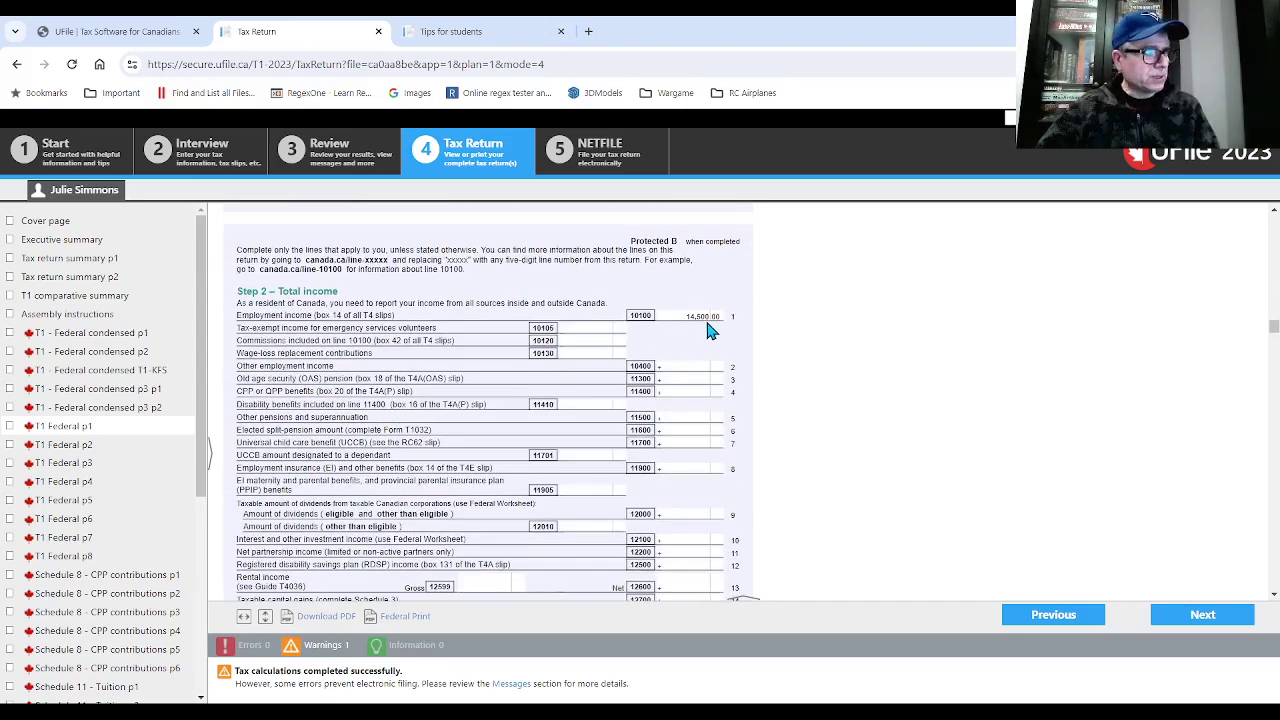
pyautogui.scroll(-8, 707, 330)
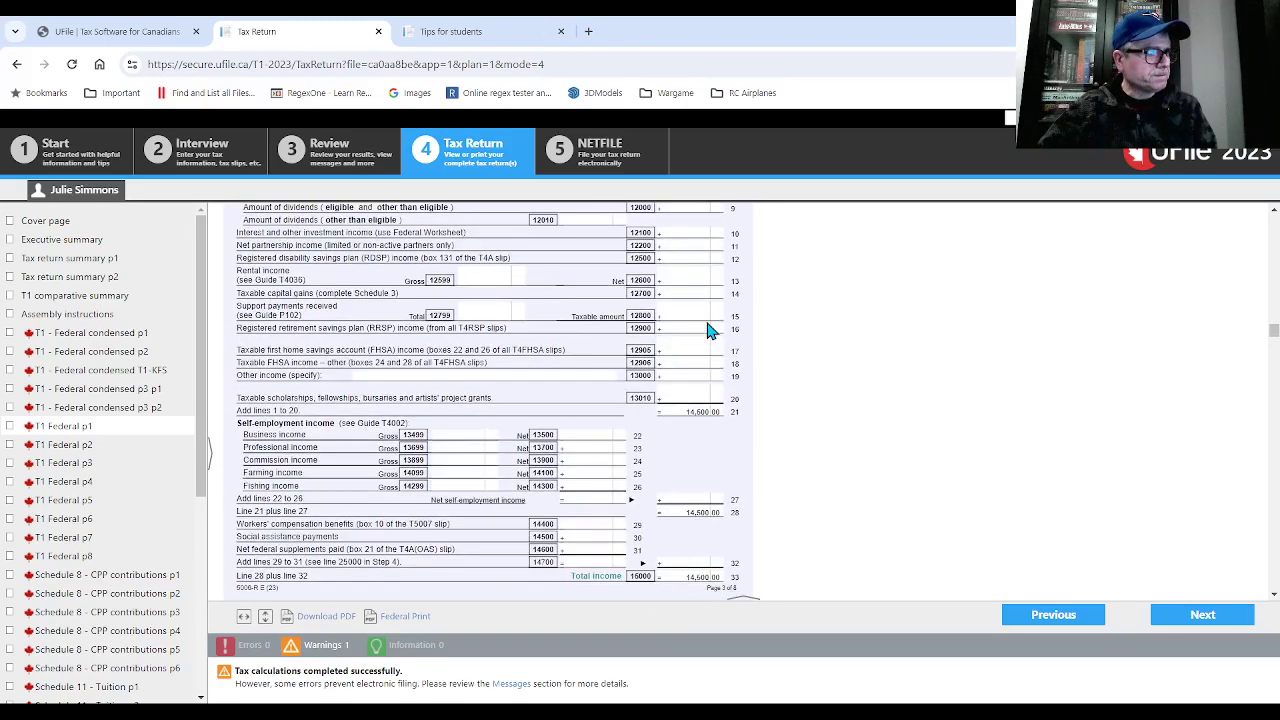
pyautogui.scroll(-12, 707, 330)
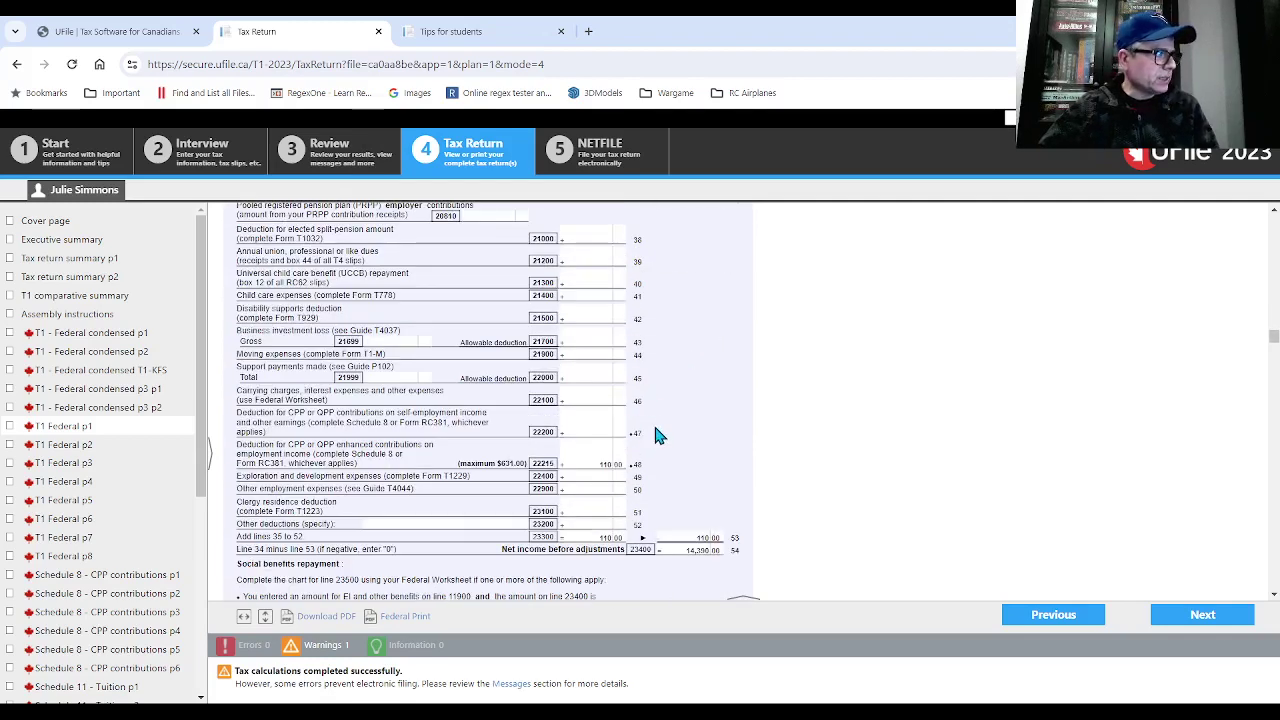
pyautogui.scroll(-1, 655, 425)
pyautogui.scroll(-10, 655, 425)
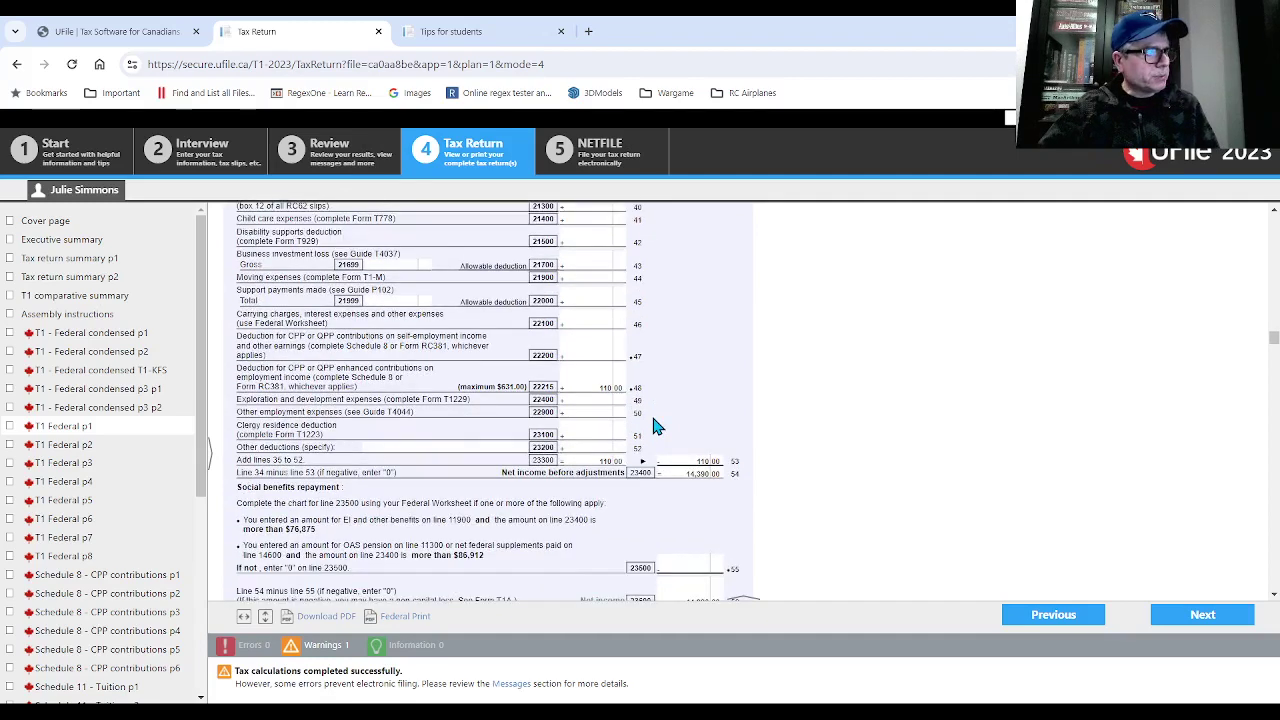
# - Scroll through Steps 4–6, Parts A, B and C, to the $2,022.15 refund on line 48400
pyautogui.scroll(-5, 655, 418)
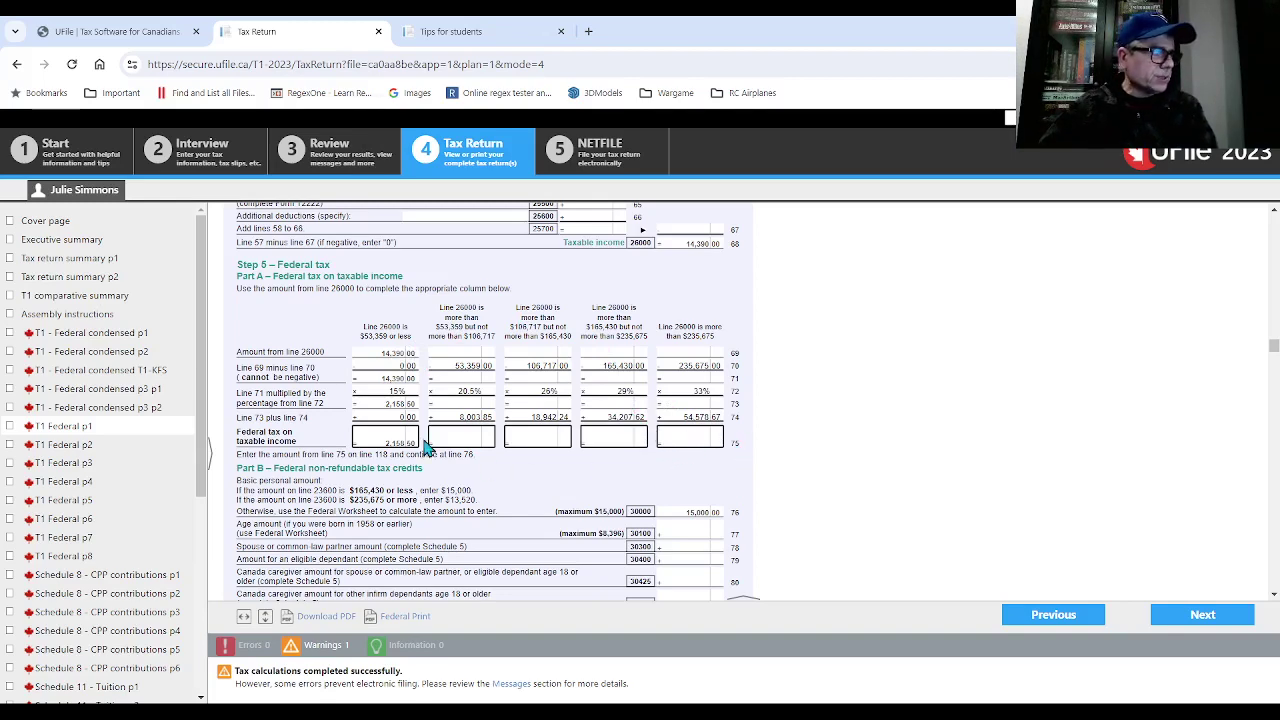
pyautogui.scroll(-5, 646, 421)
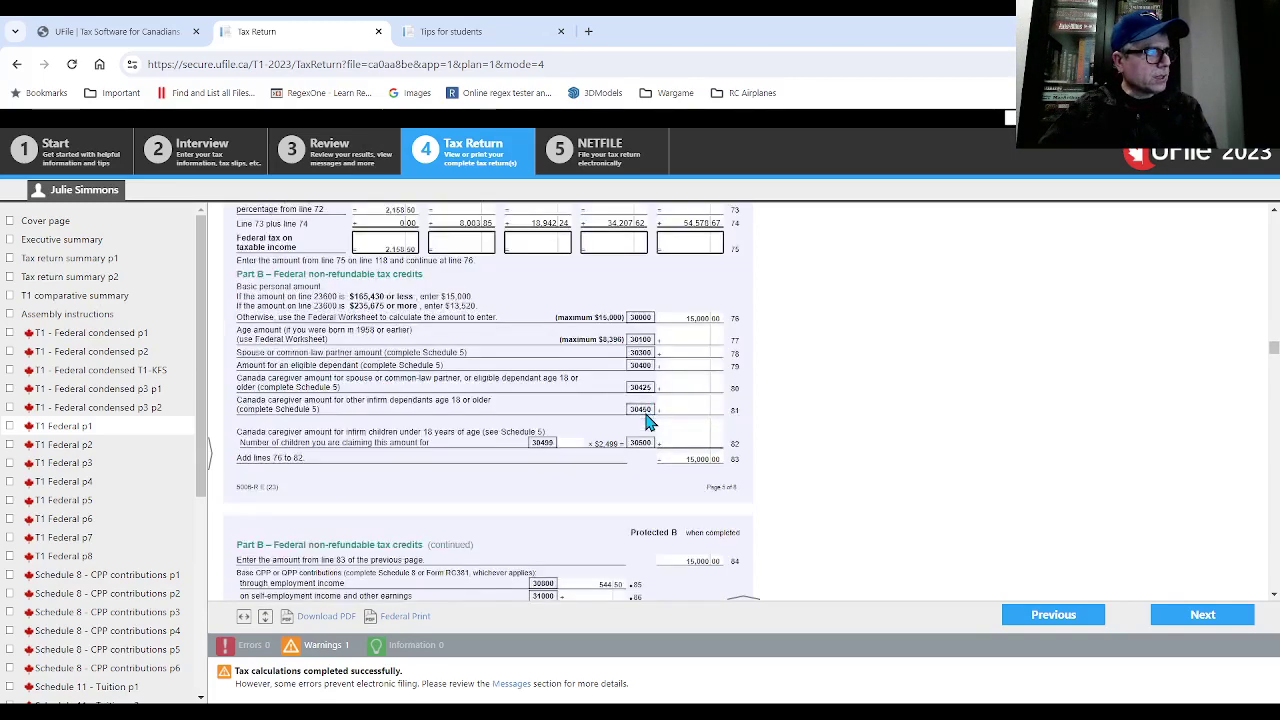
pyautogui.scroll(-1, 646, 421)
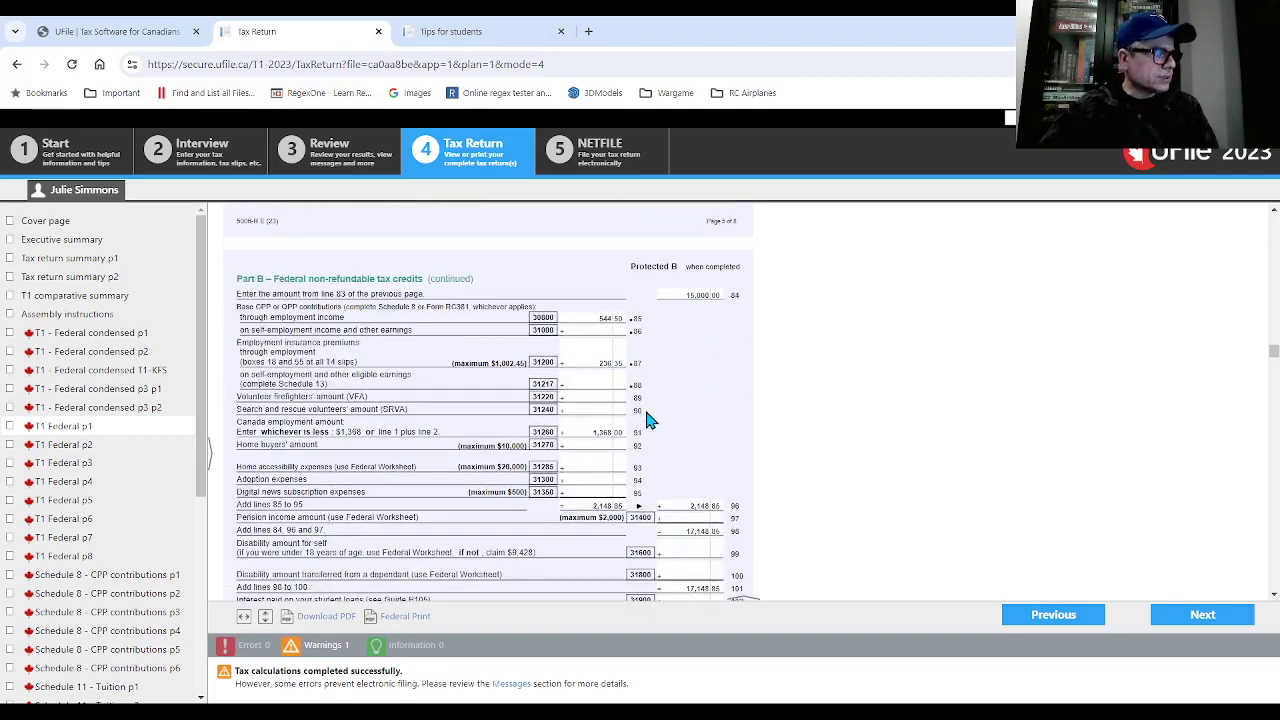
pyautogui.scroll(-1, 646, 421)
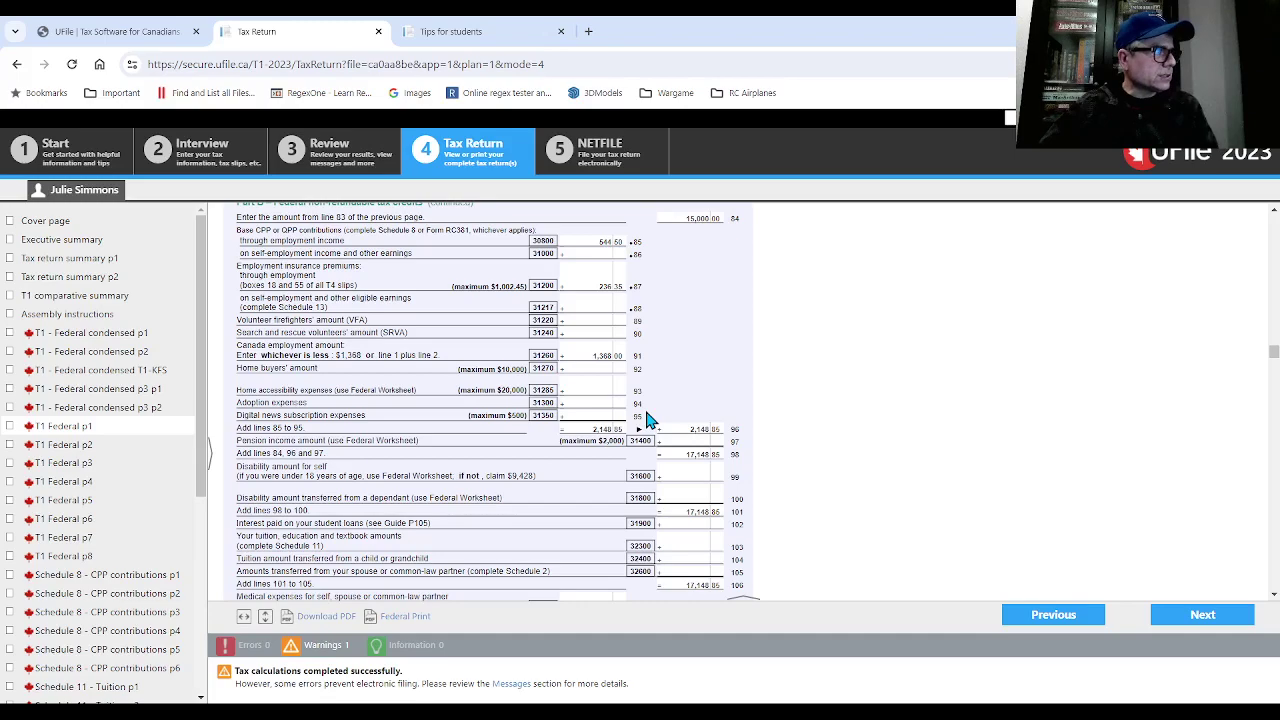
pyautogui.scroll(-10, 646, 421)
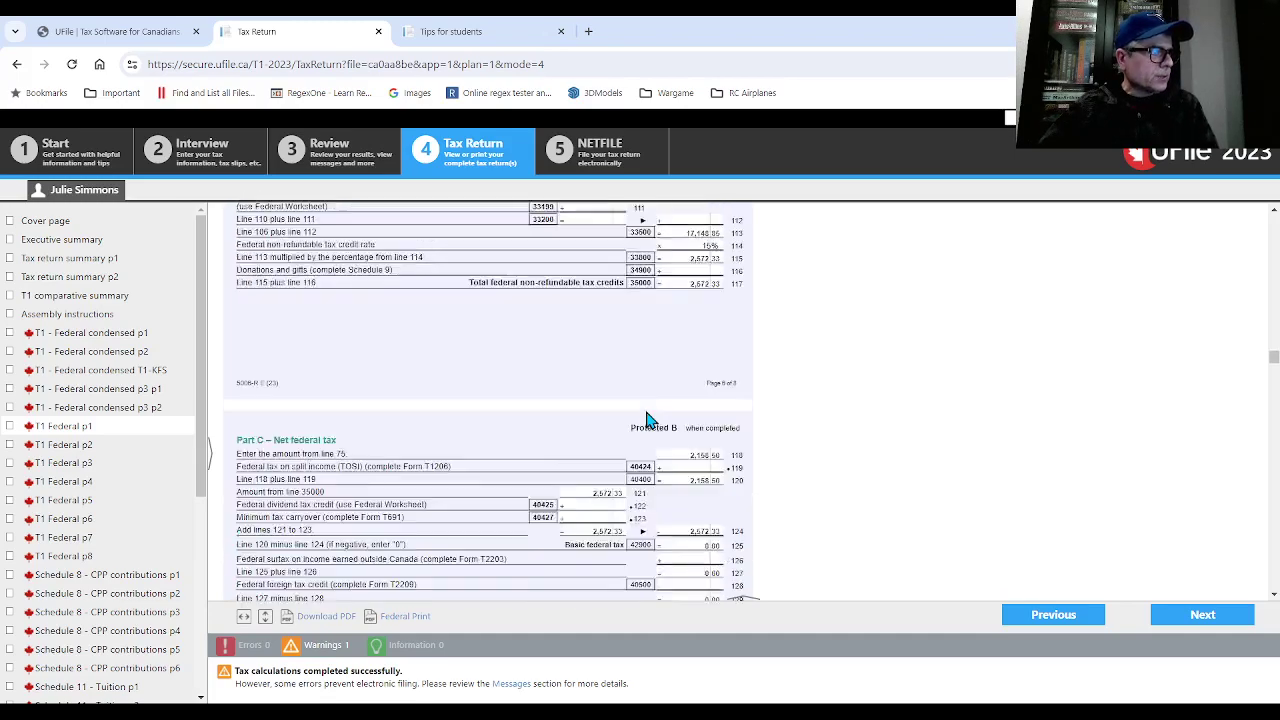
pyautogui.scroll(-4, 646, 421)
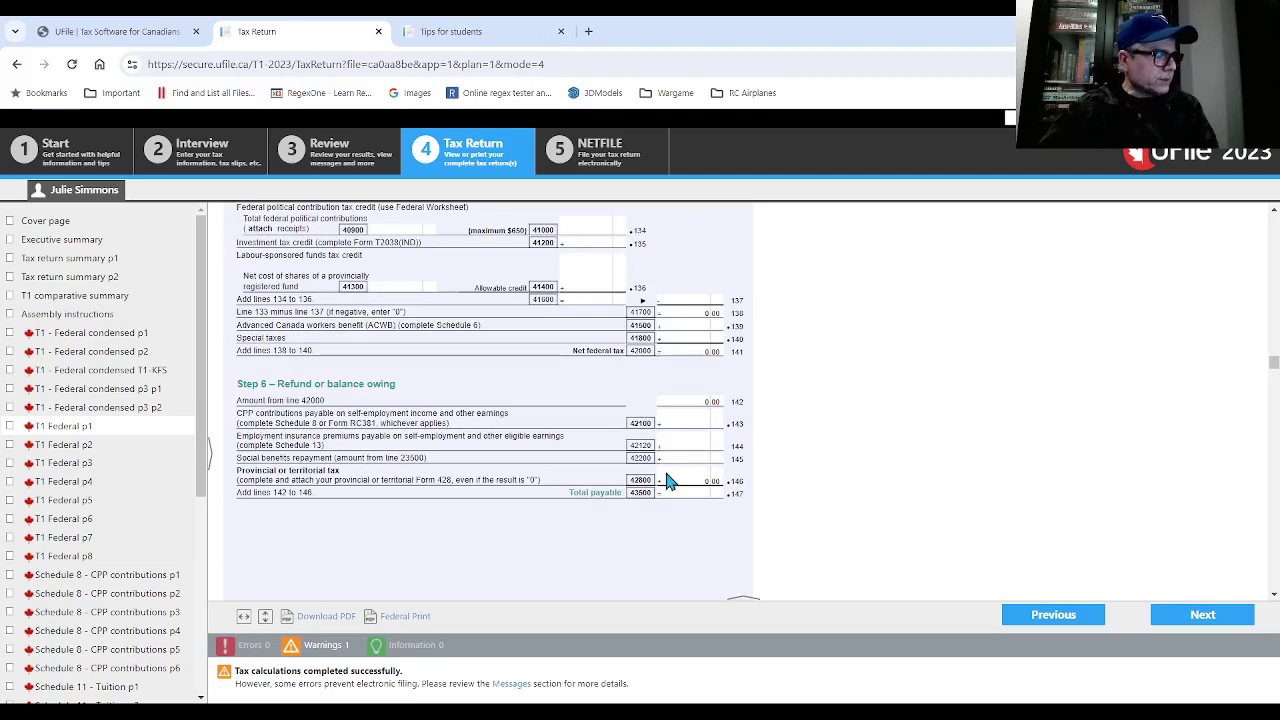
pyautogui.scroll(-5, 677, 465)
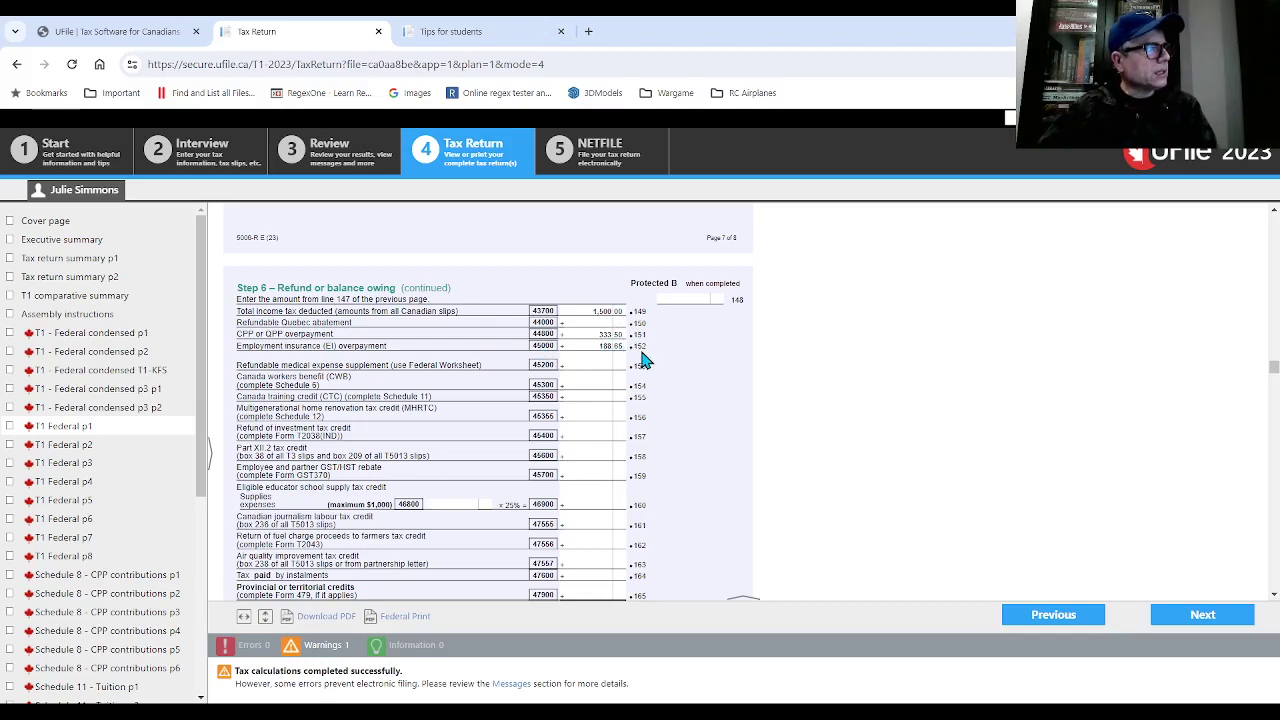
pyautogui.scroll(-2, 642, 362)
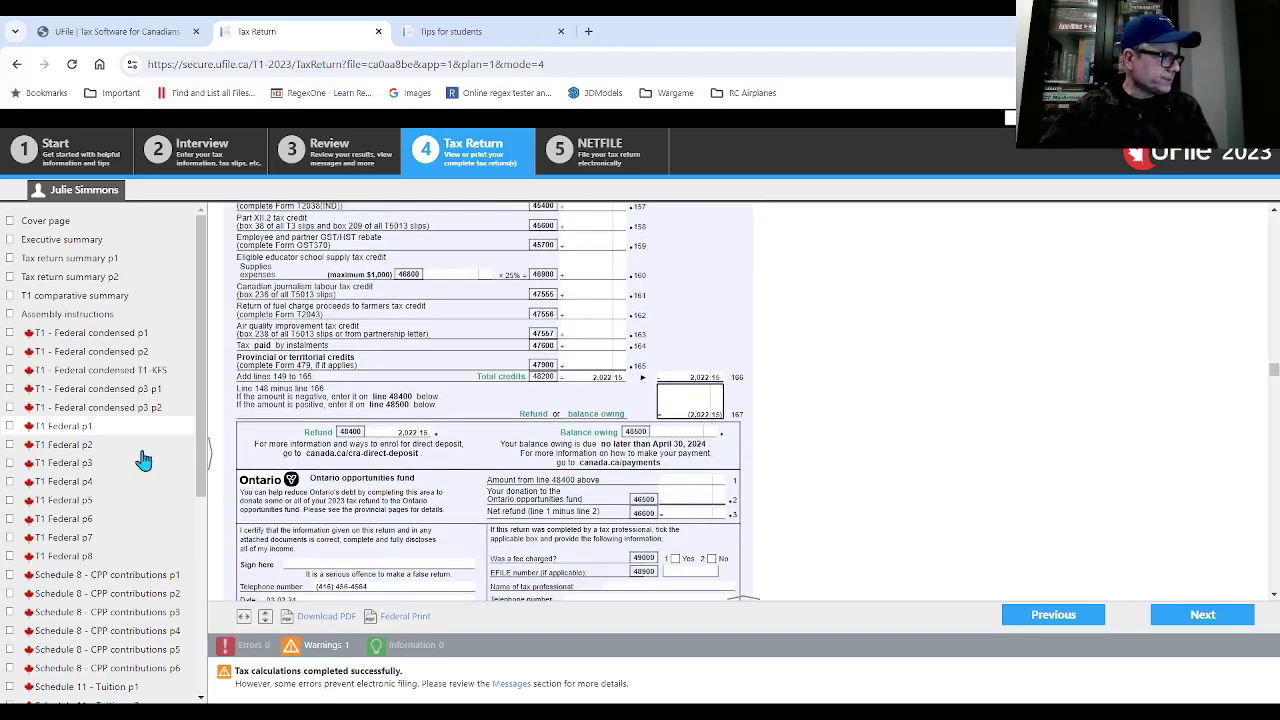
# - Review Schedule 11: $7,500.00 tuition, $0.00 transferred and $7,500.00 carried forward
pyautogui.moveTo(199, 454); pyautogui.dragTo(157, 528)
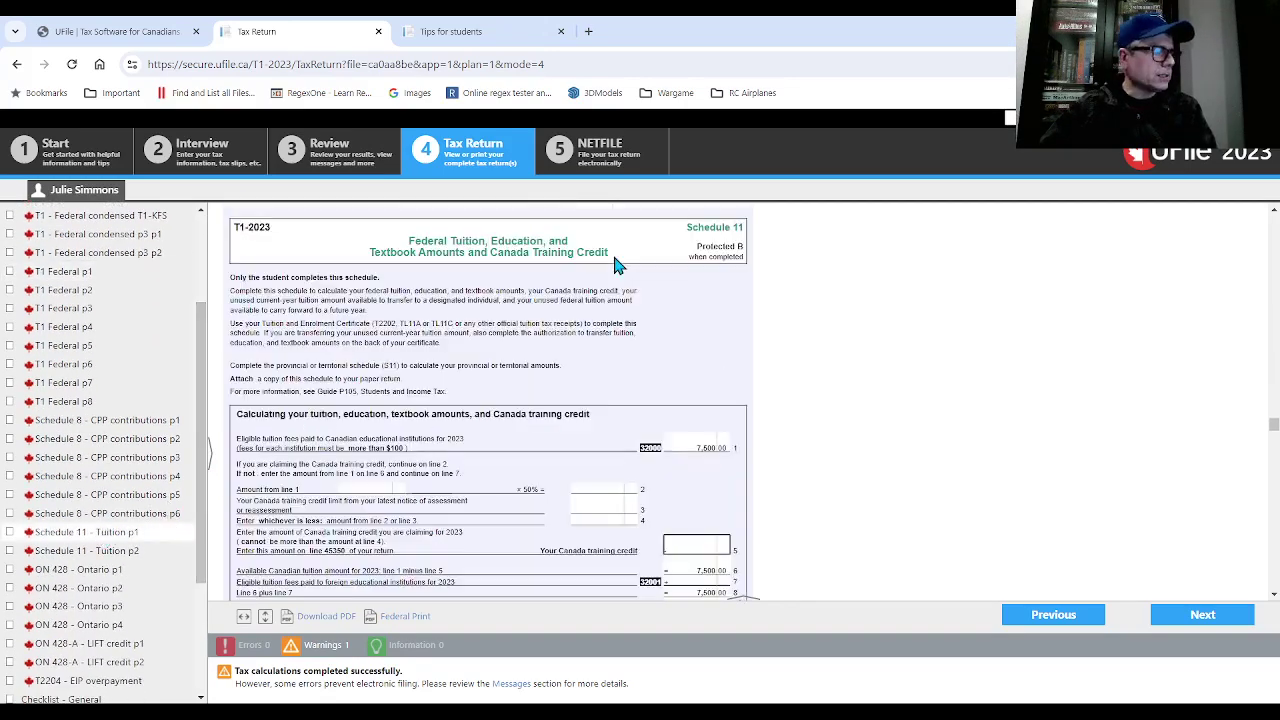
pyautogui.scroll(-5, 622, 270)
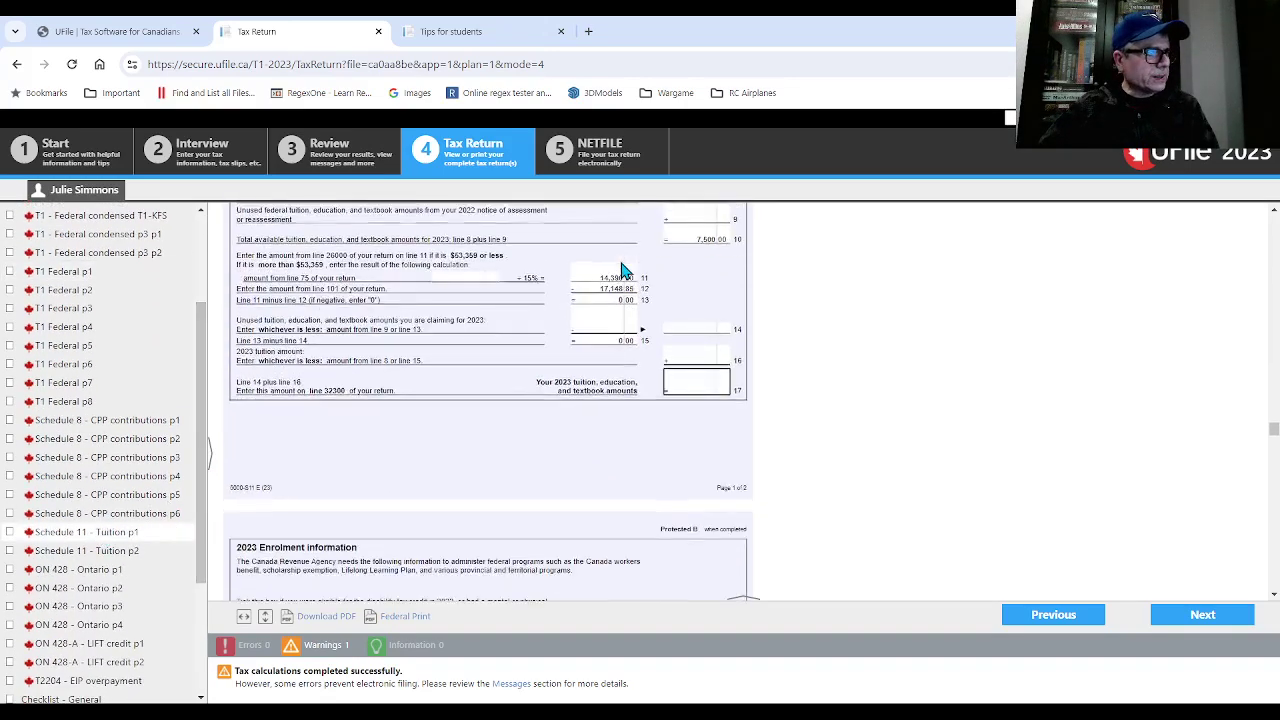
pyautogui.scroll(3, 622, 270)
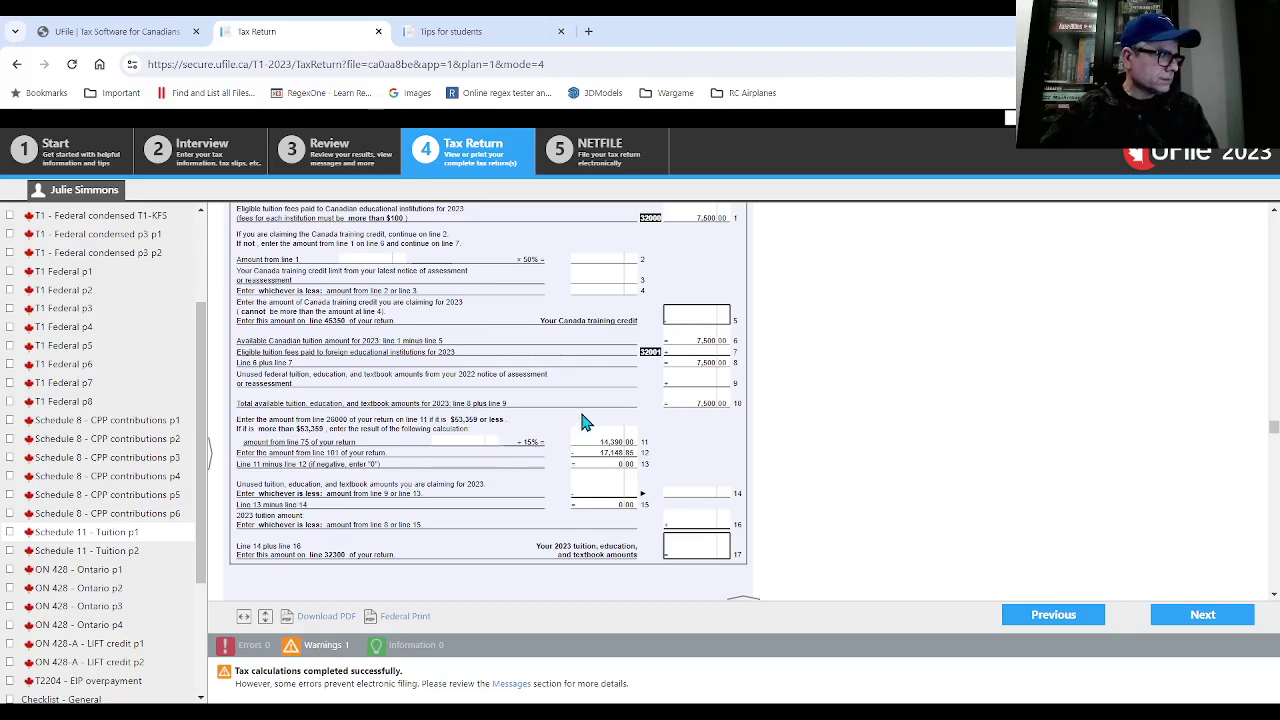
pyautogui.scroll(-5, 585, 422)
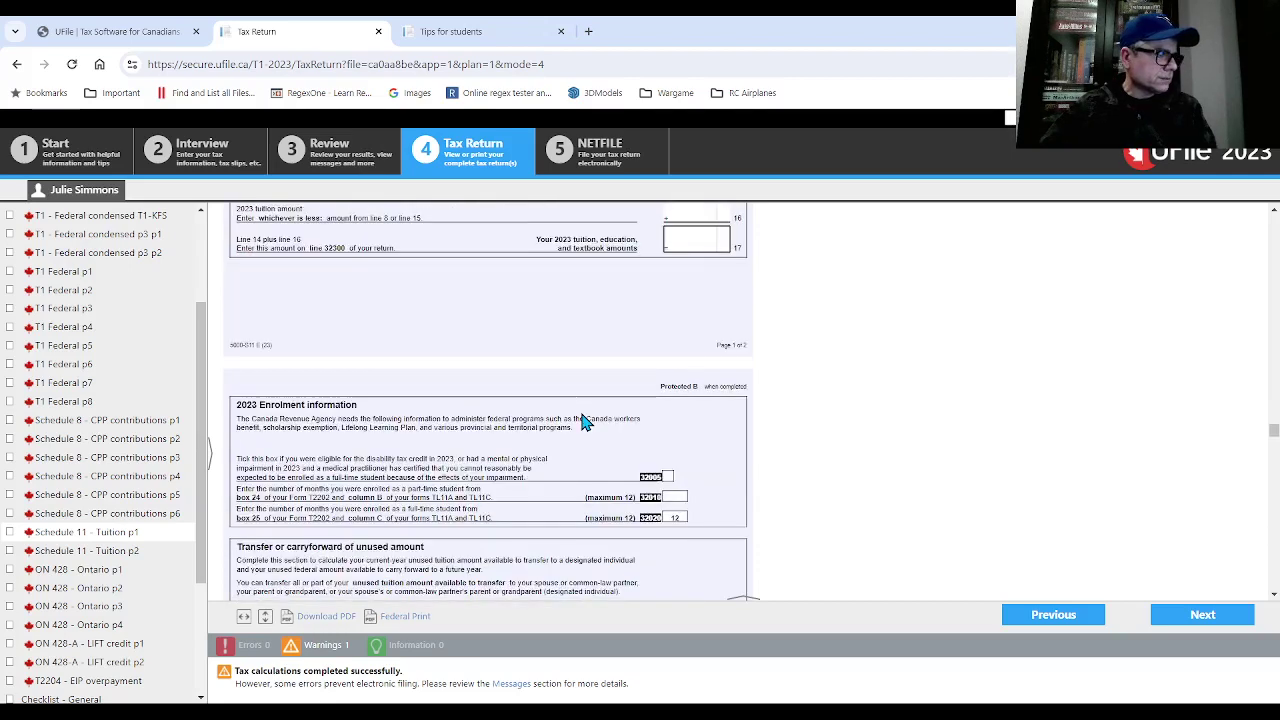
pyautogui.scroll(-1, 585, 422)
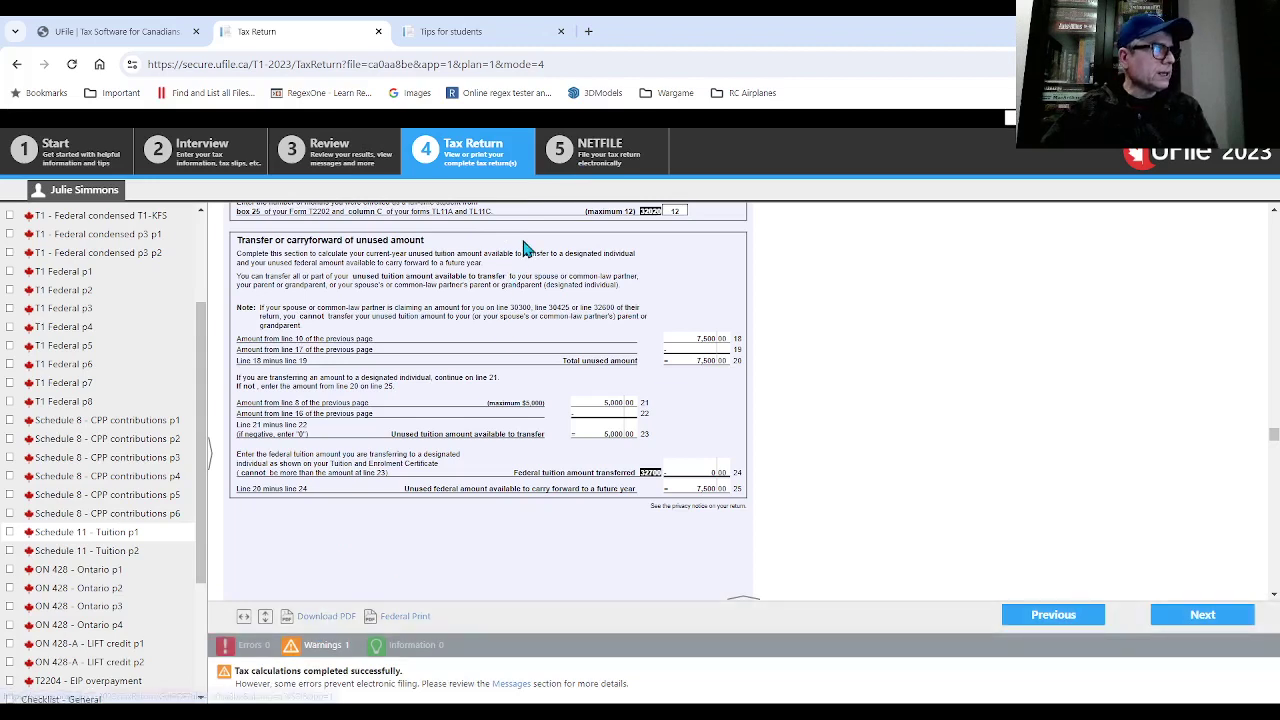
# - Check the NETFILE error messages and the Federal submission page stating the return is ineligible
pyautogui.click(572, 172)
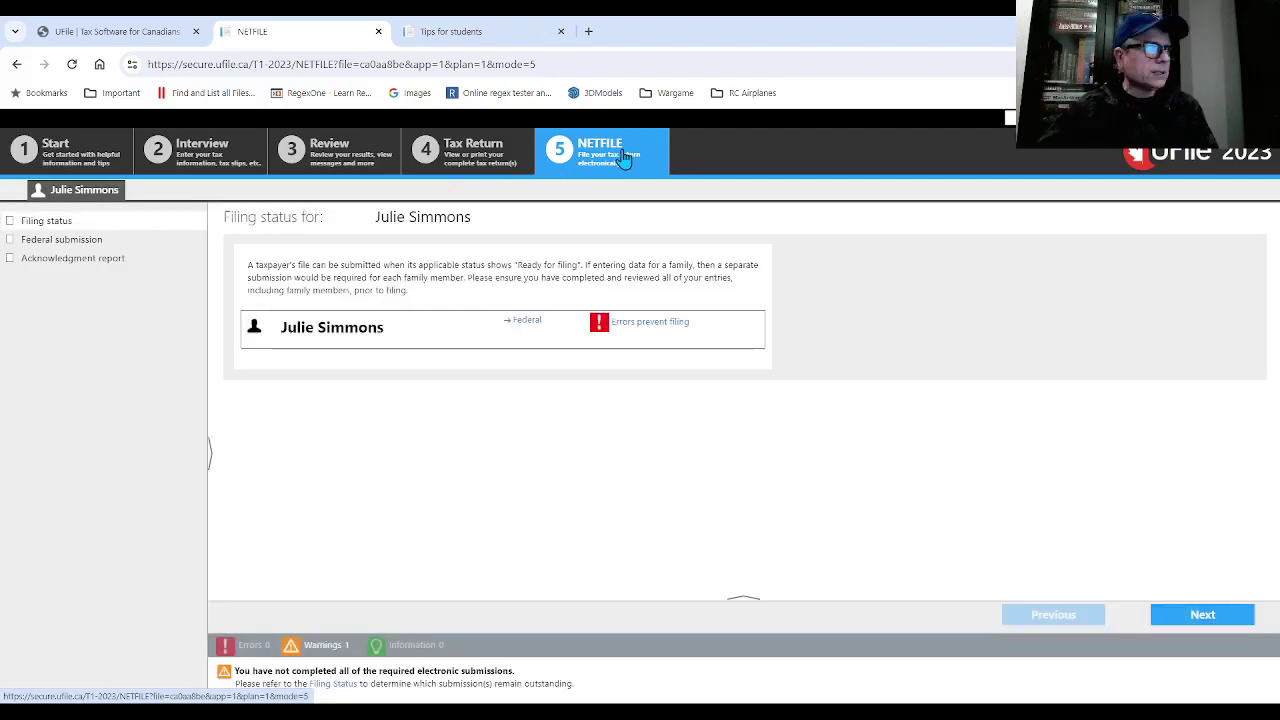
pyautogui.click(648, 328)
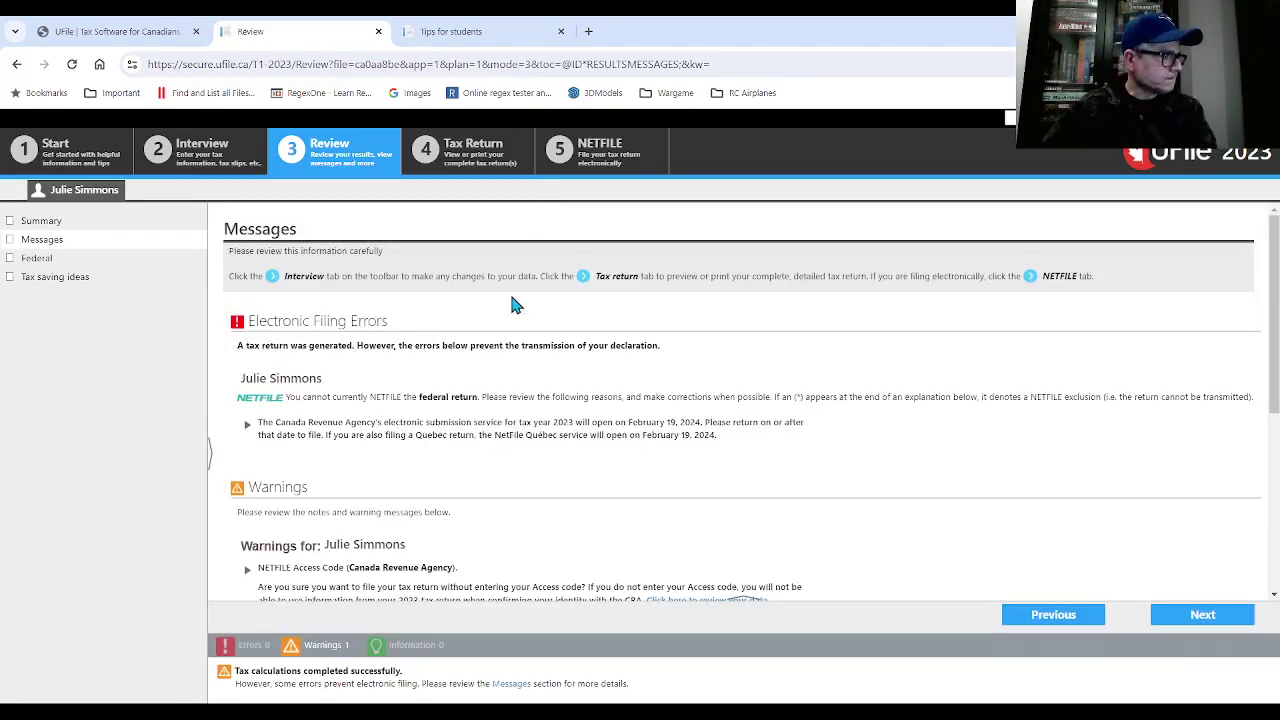
pyautogui.click(580, 150)
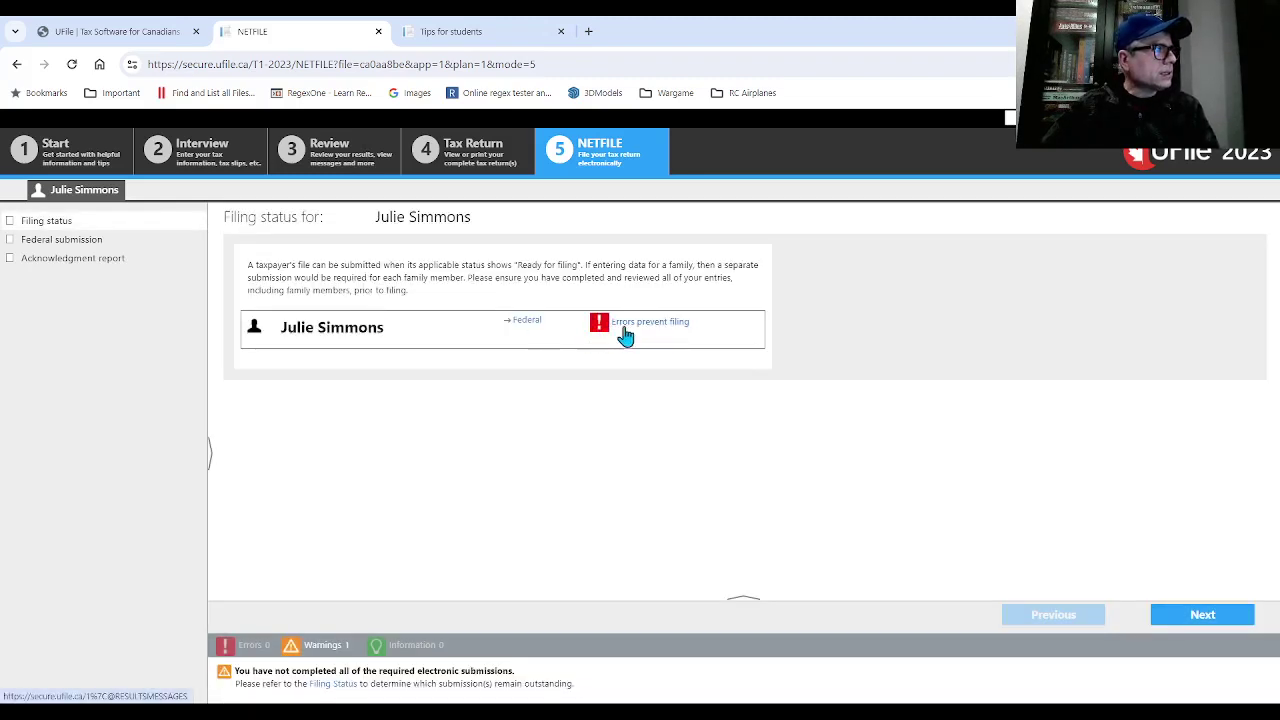
pyautogui.click(84, 241)
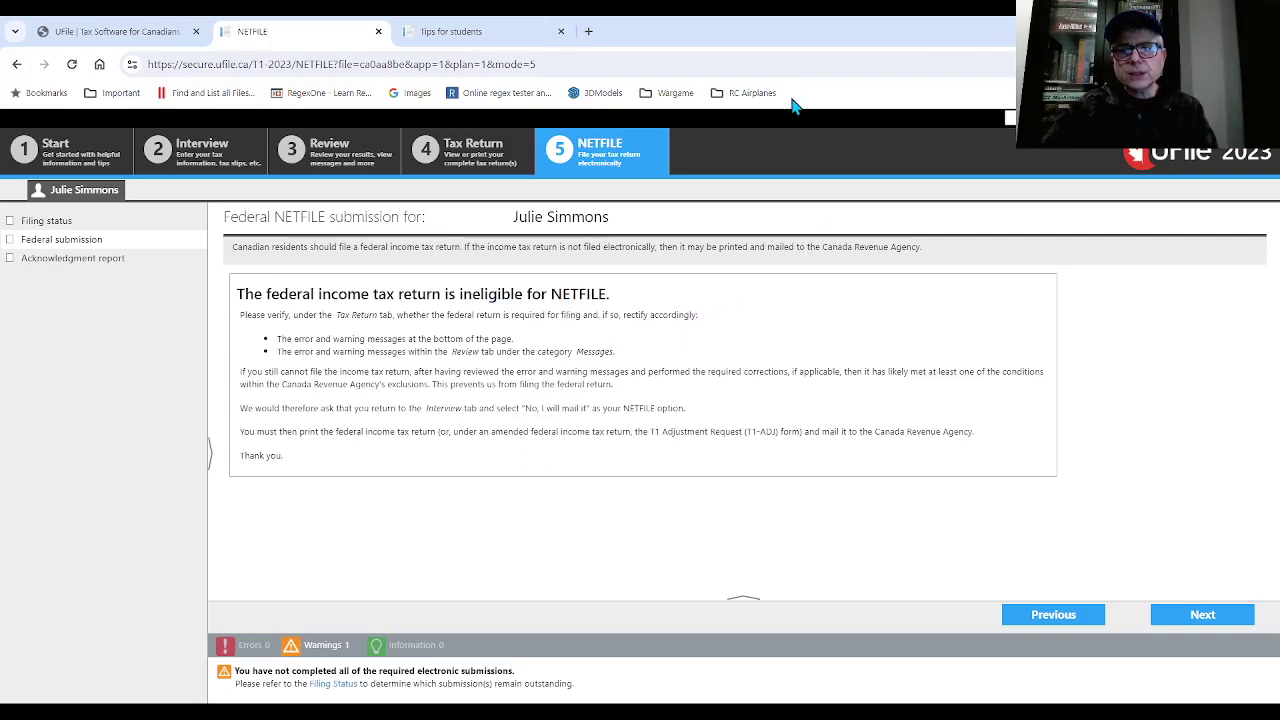
# - Continue to the Acknowledgment report, then save and close the return
pyautogui.click(1188, 619)
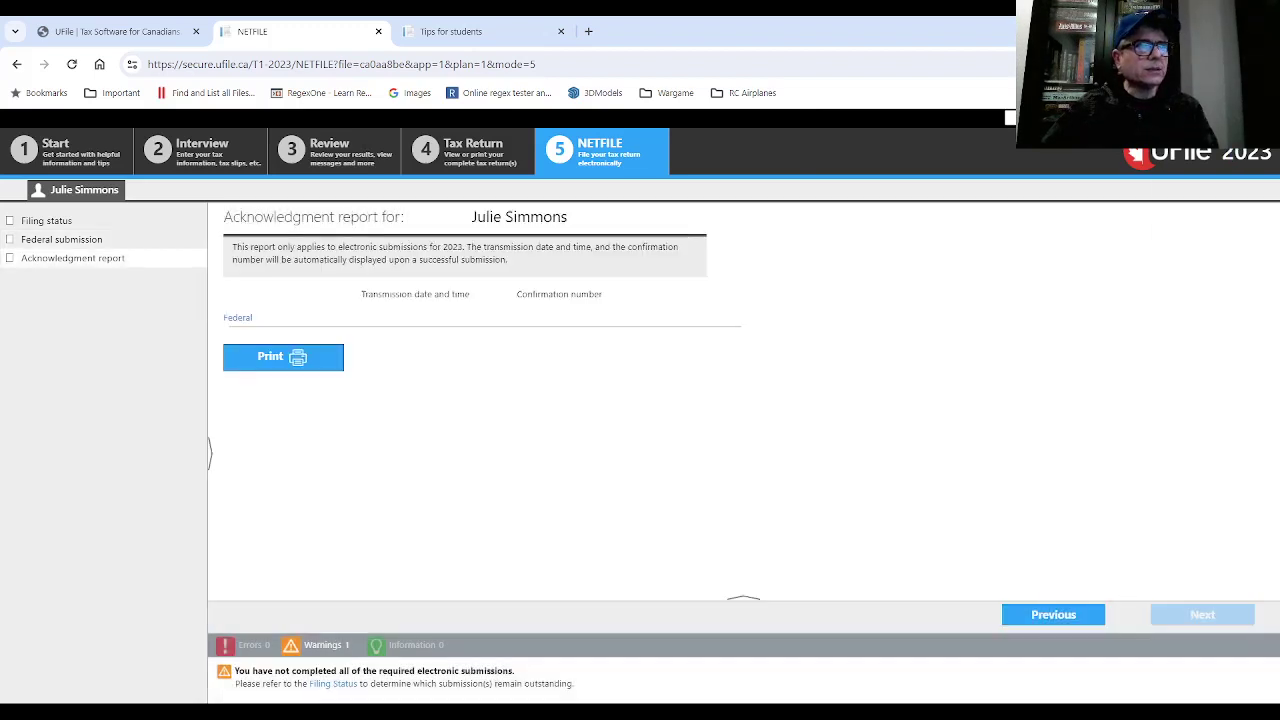
pyautogui.moveTo(1140, 152)
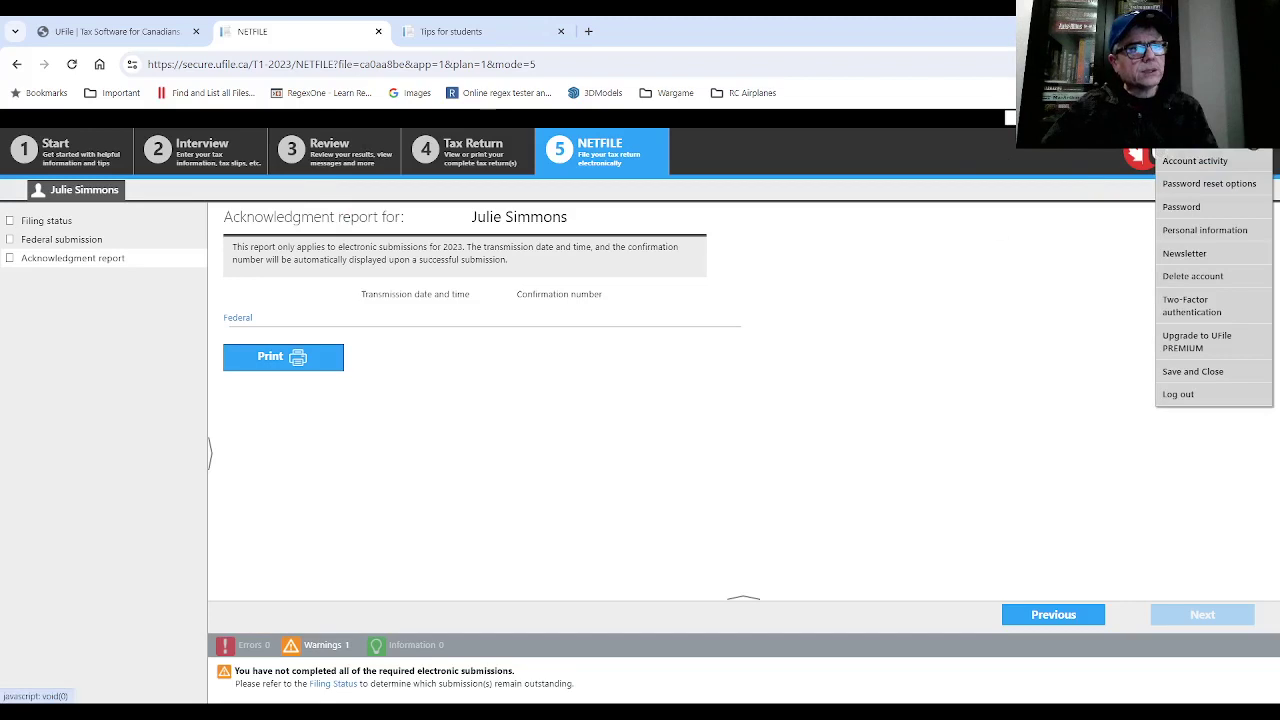
pyautogui.click(1206, 374)
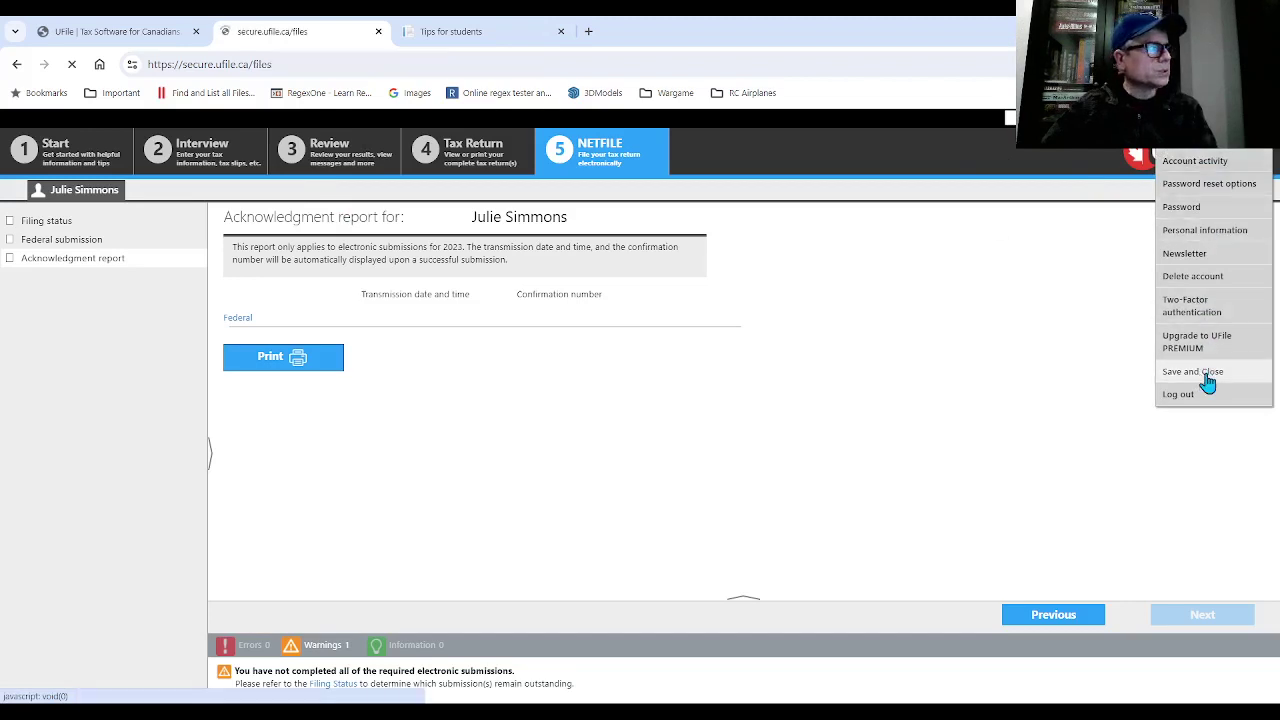